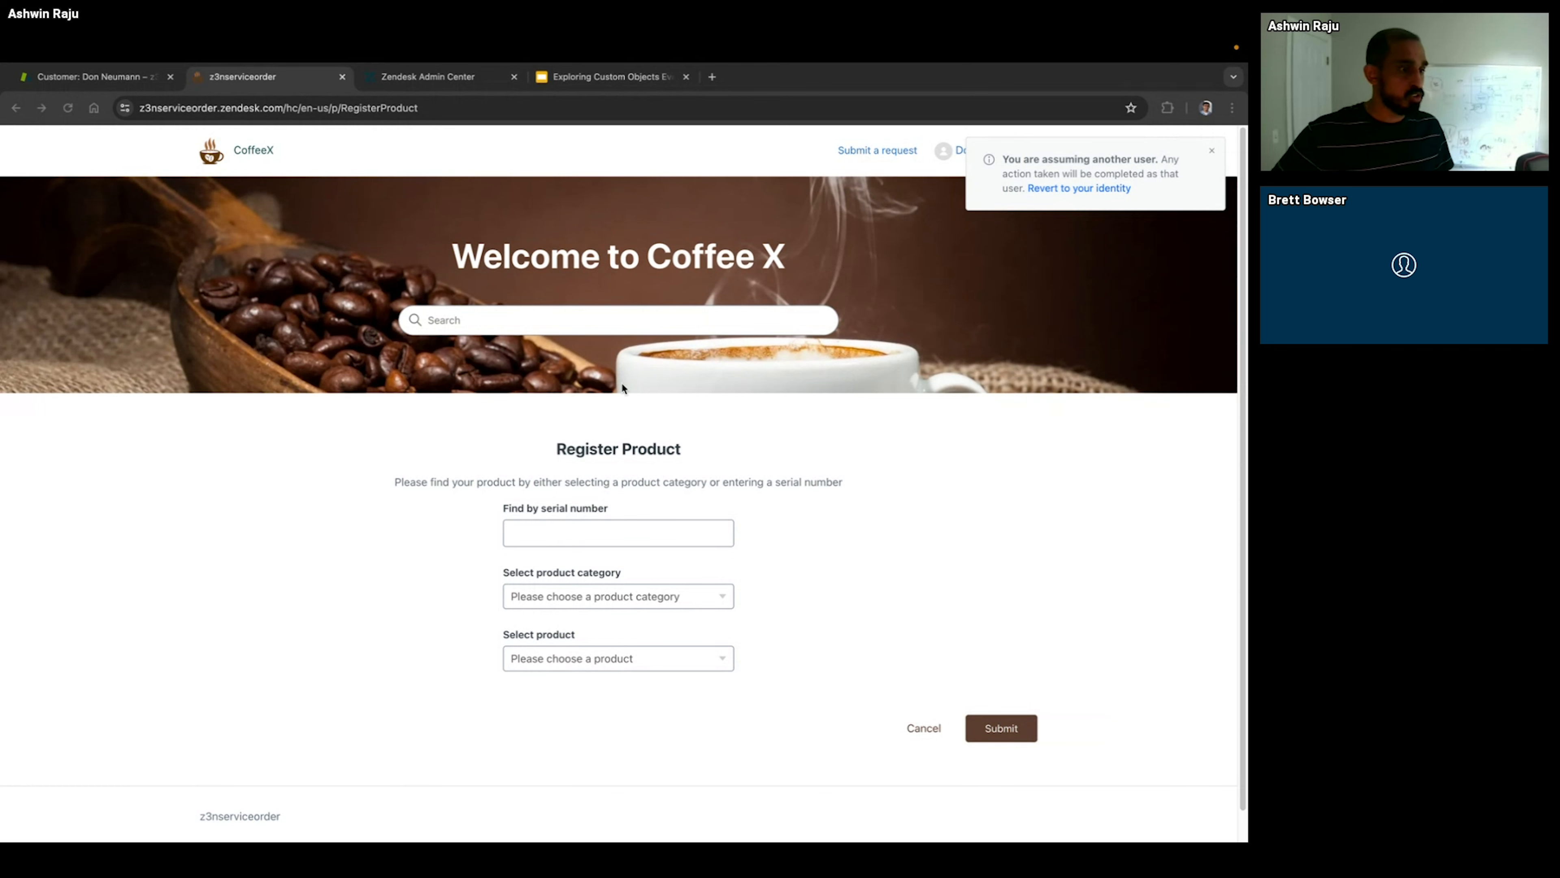
click(645, 533)
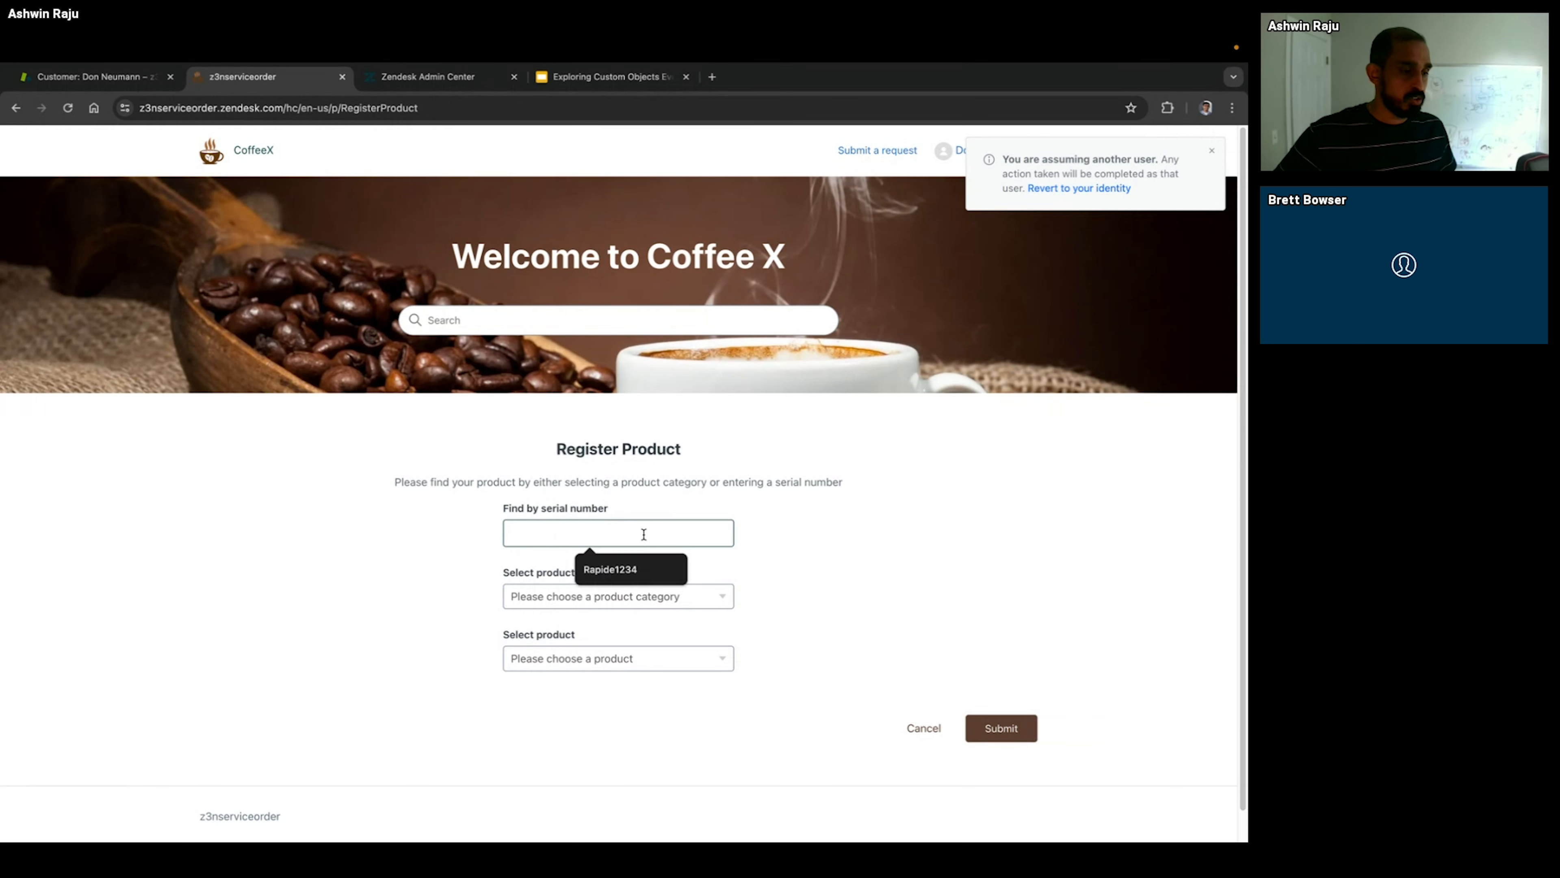
click(620, 570)
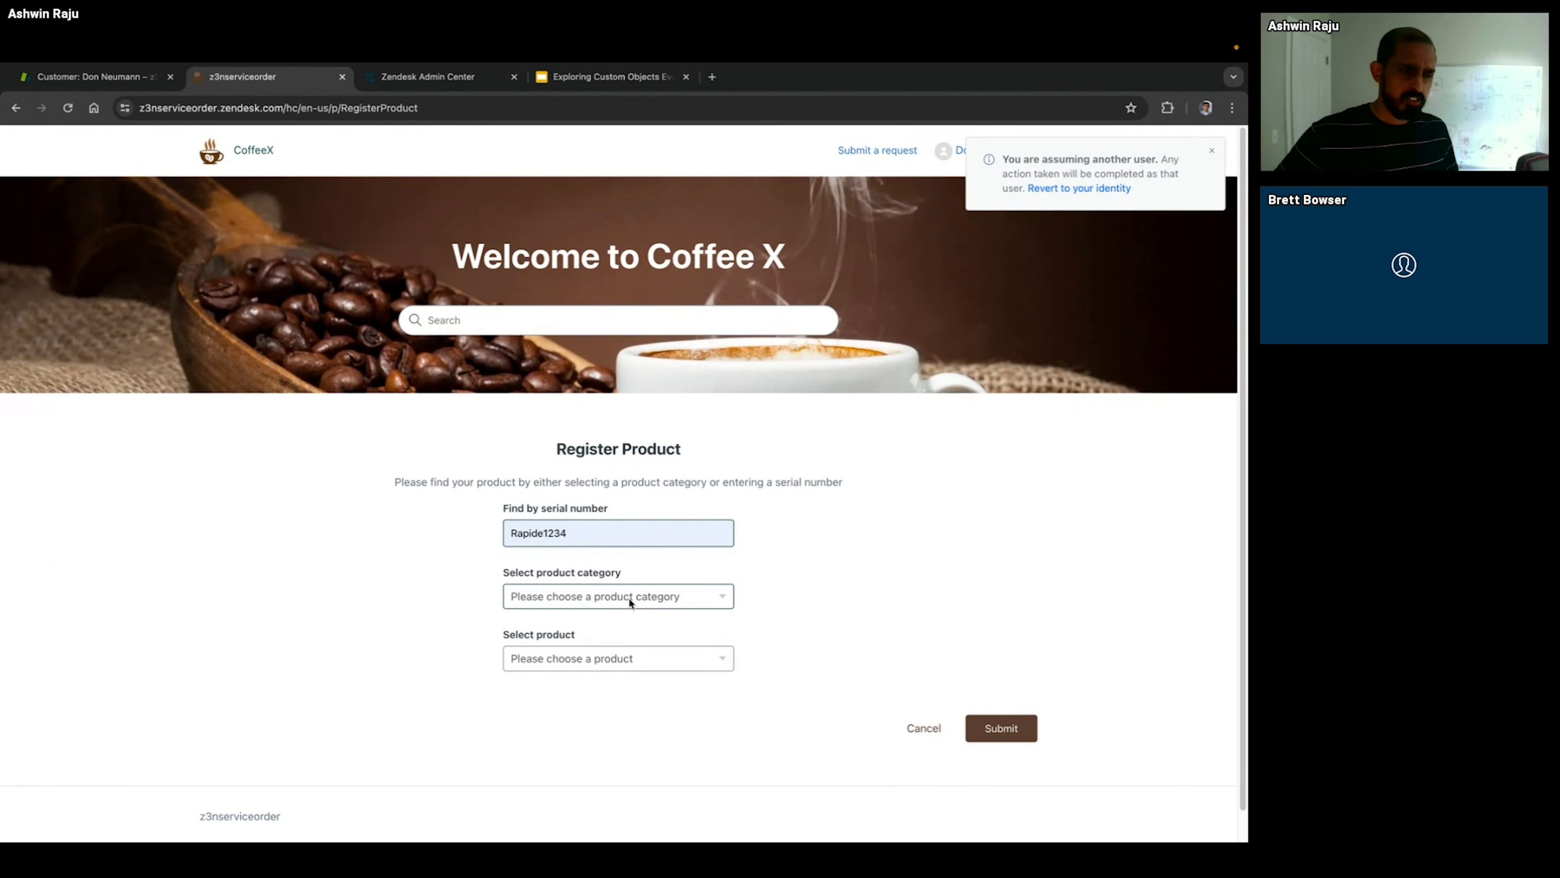
click(615, 659)
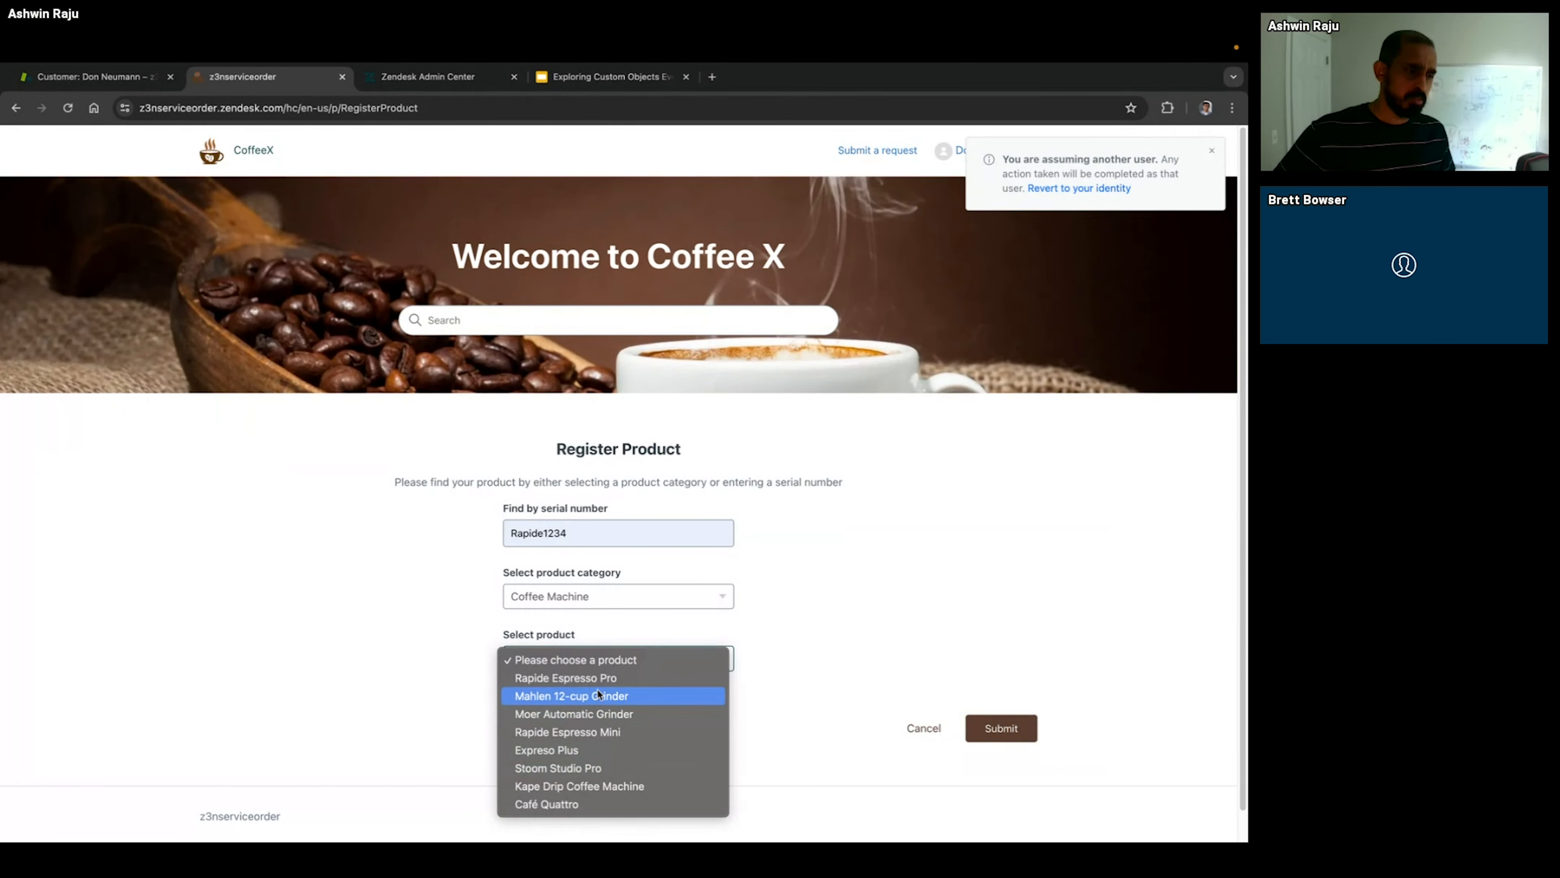
Step: Try the Steamer and French Press categories in the registration form and check which products each one offers
click(631, 599)
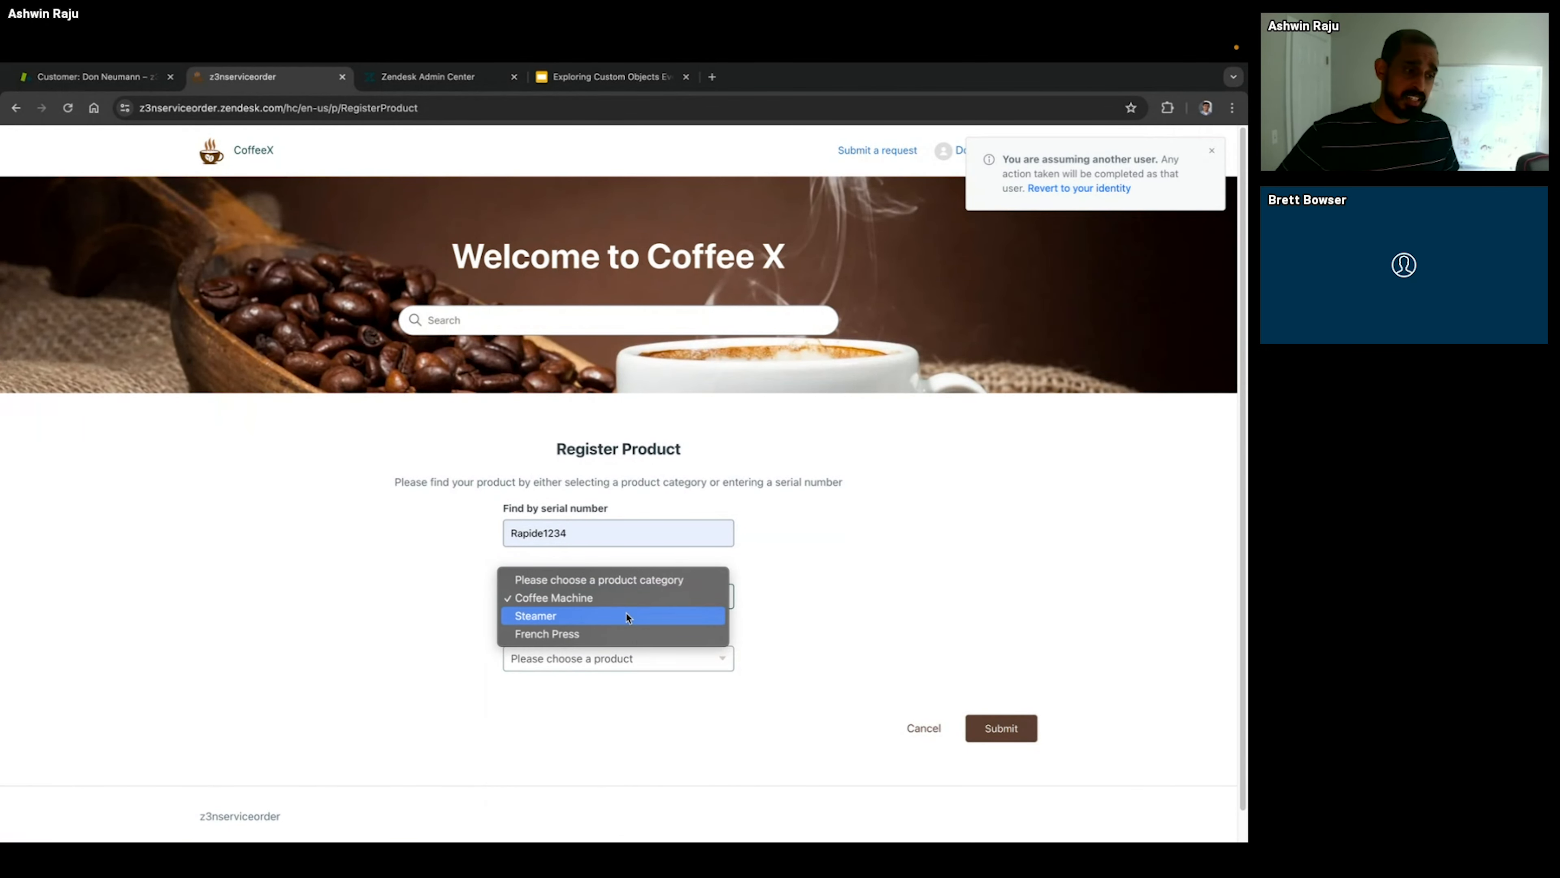
click(626, 613)
click(613, 657)
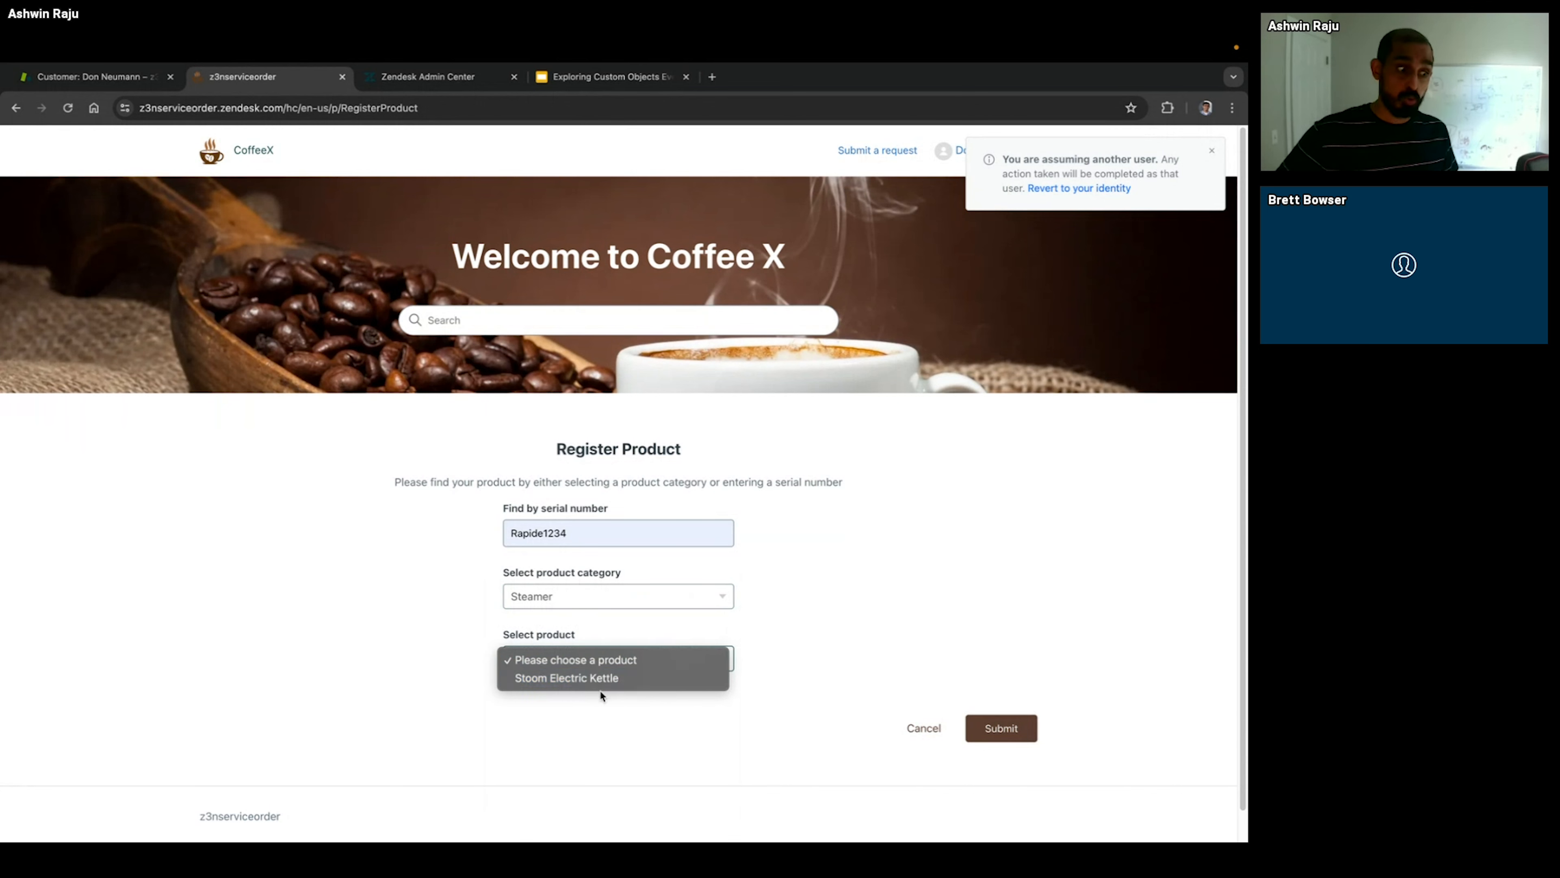
click(591, 617)
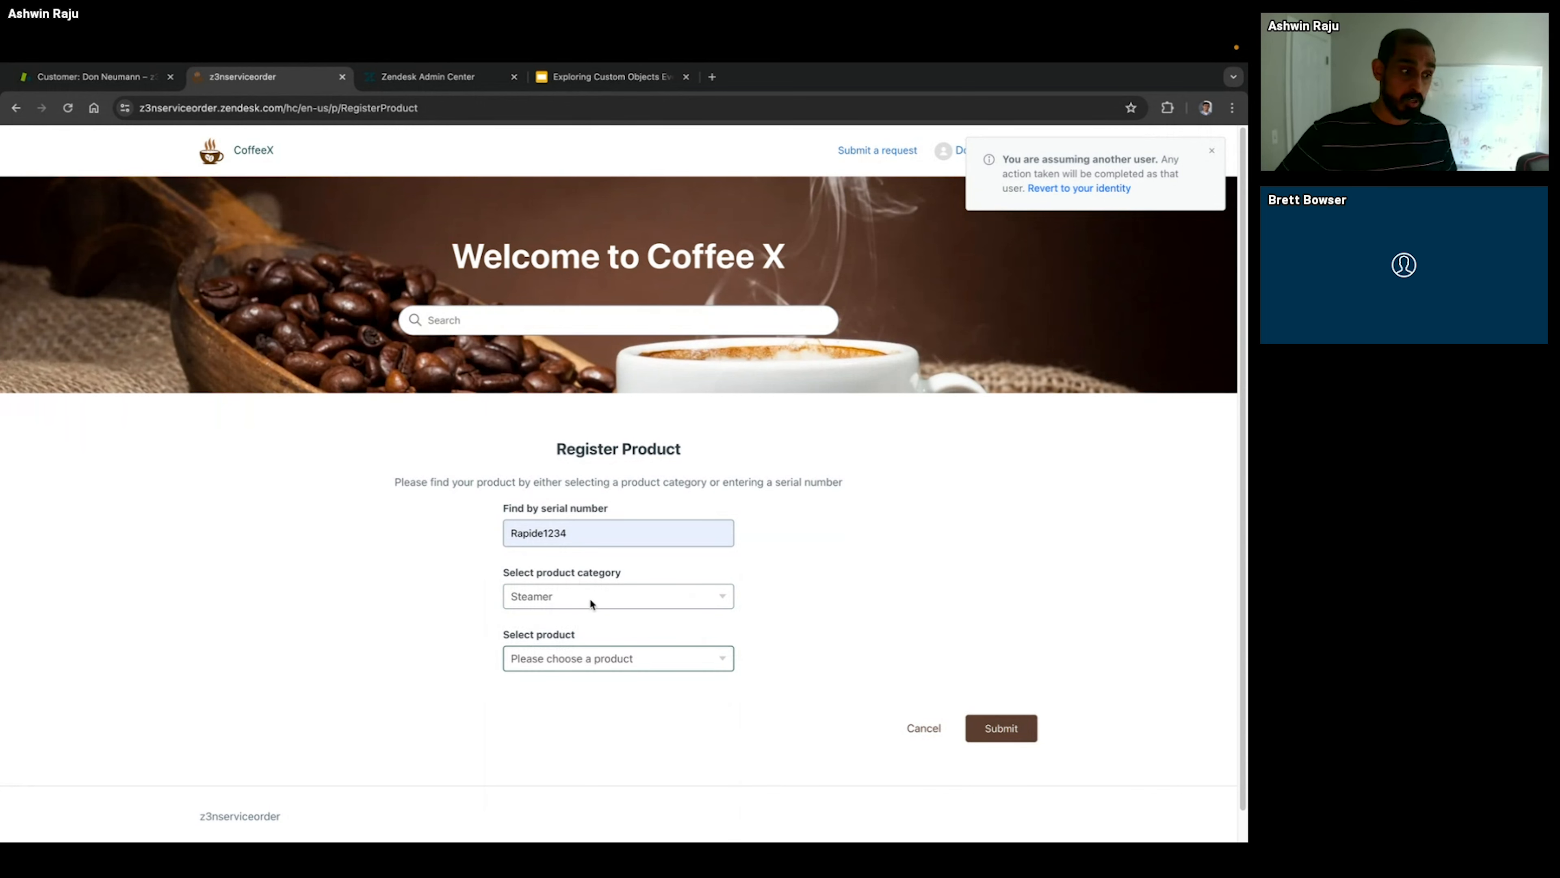
click(577, 593)
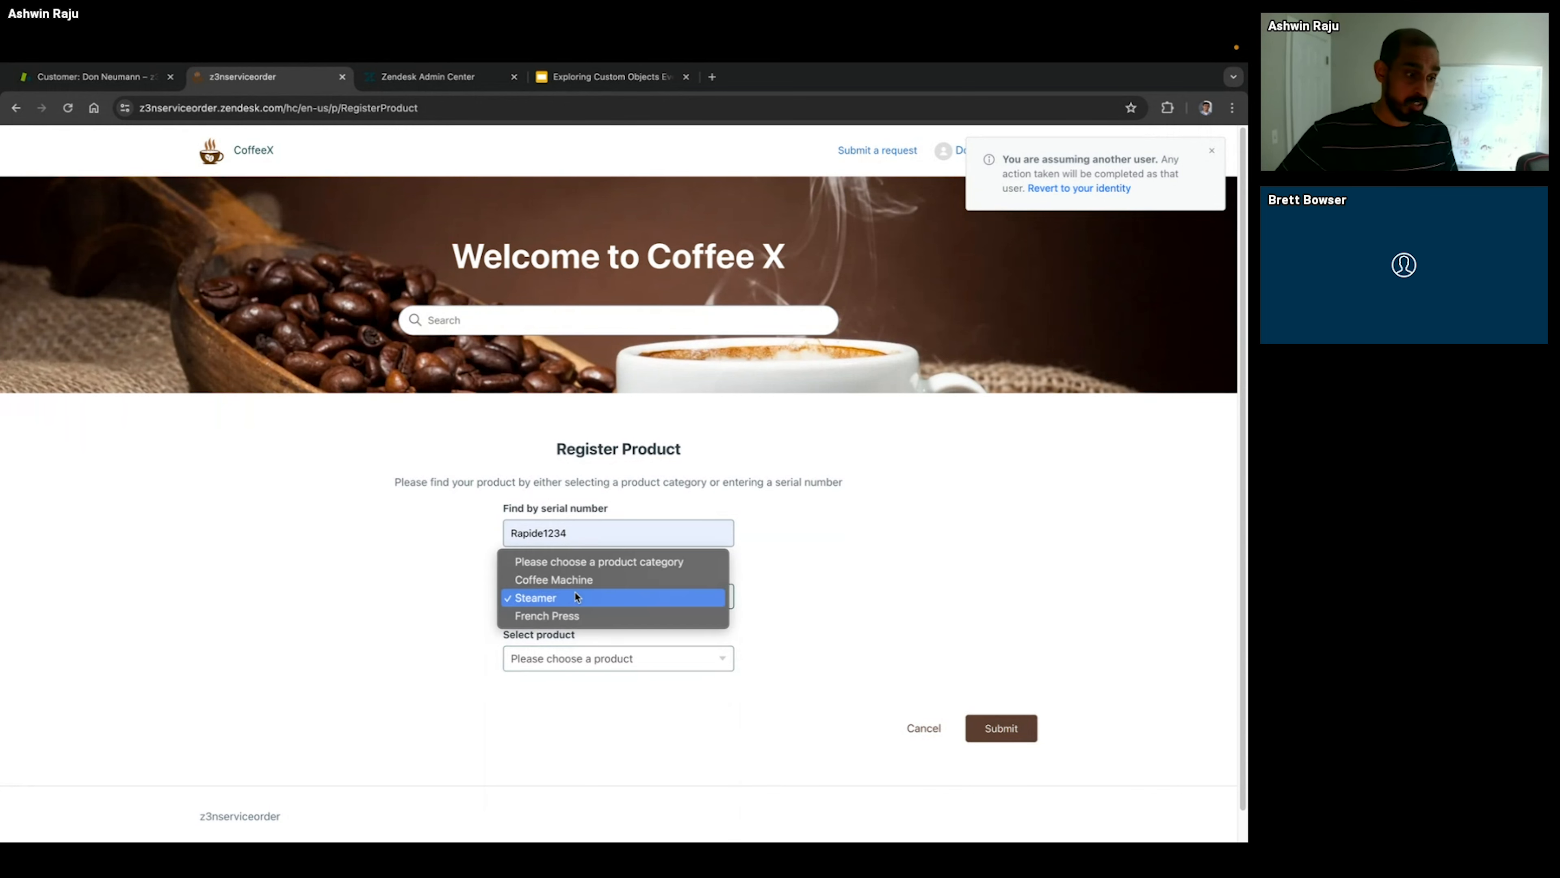
click(565, 616)
click(572, 658)
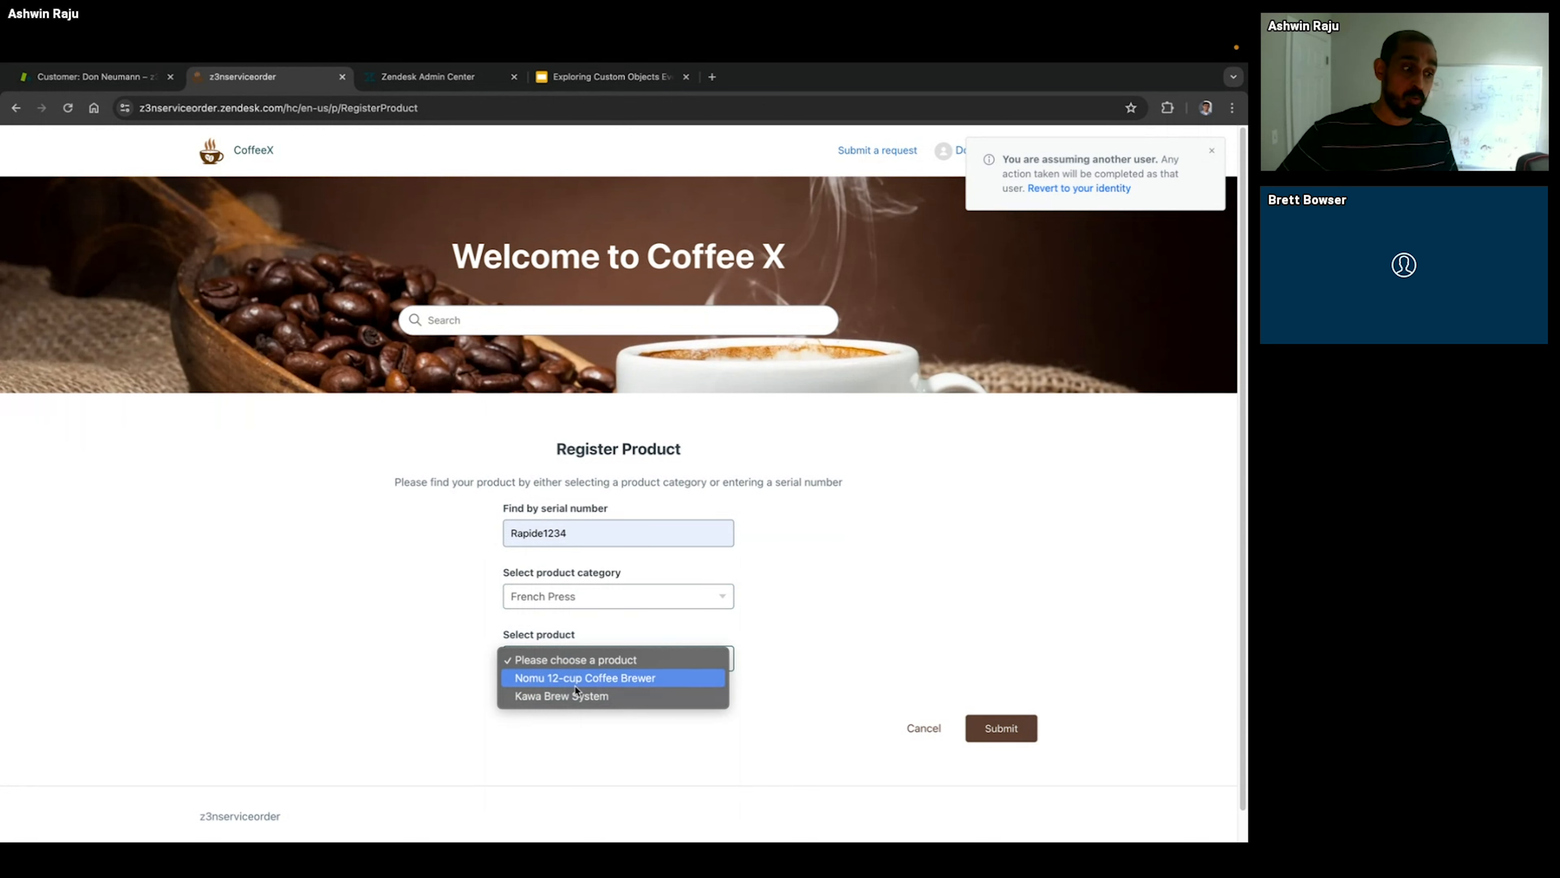
Step: Set the product category to Coffee Machine, select Rapide Espresso Pro as the product, and submit the registration
click(509, 605)
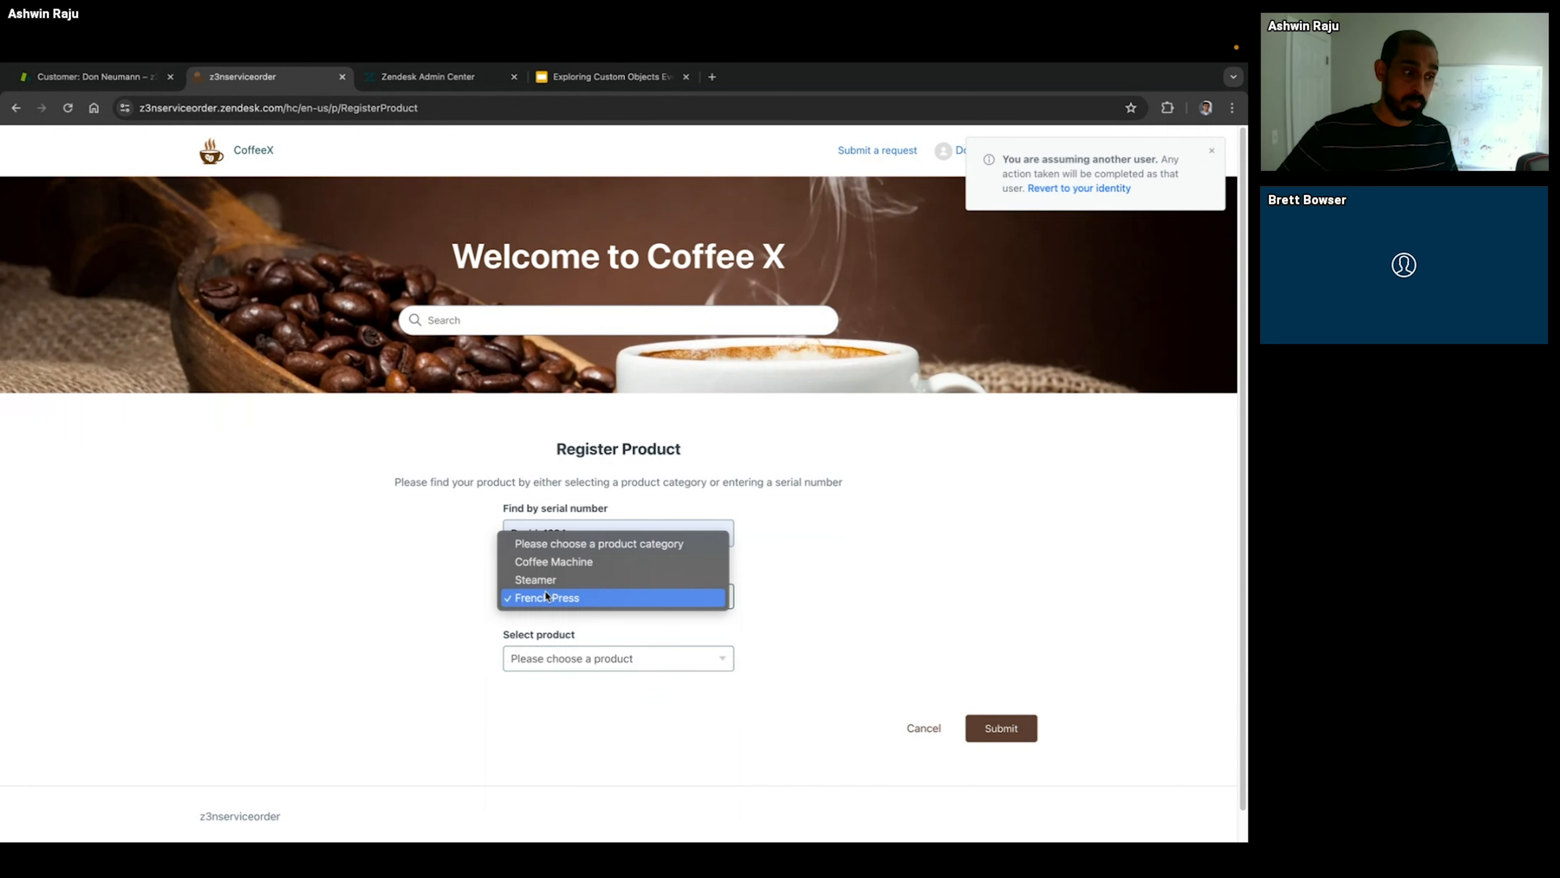
click(545, 567)
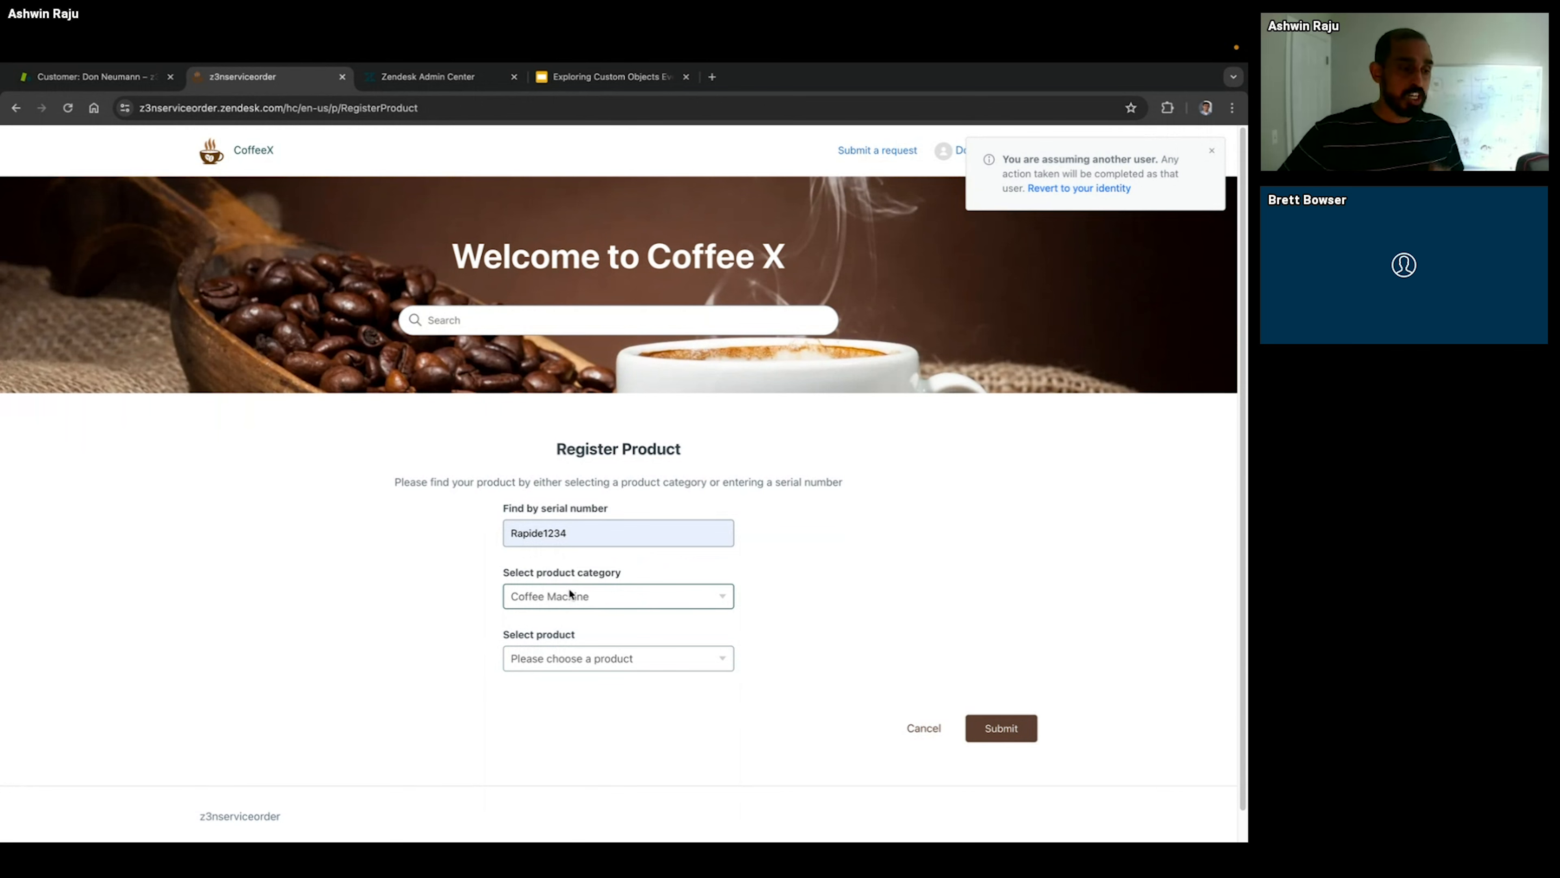
click(581, 655)
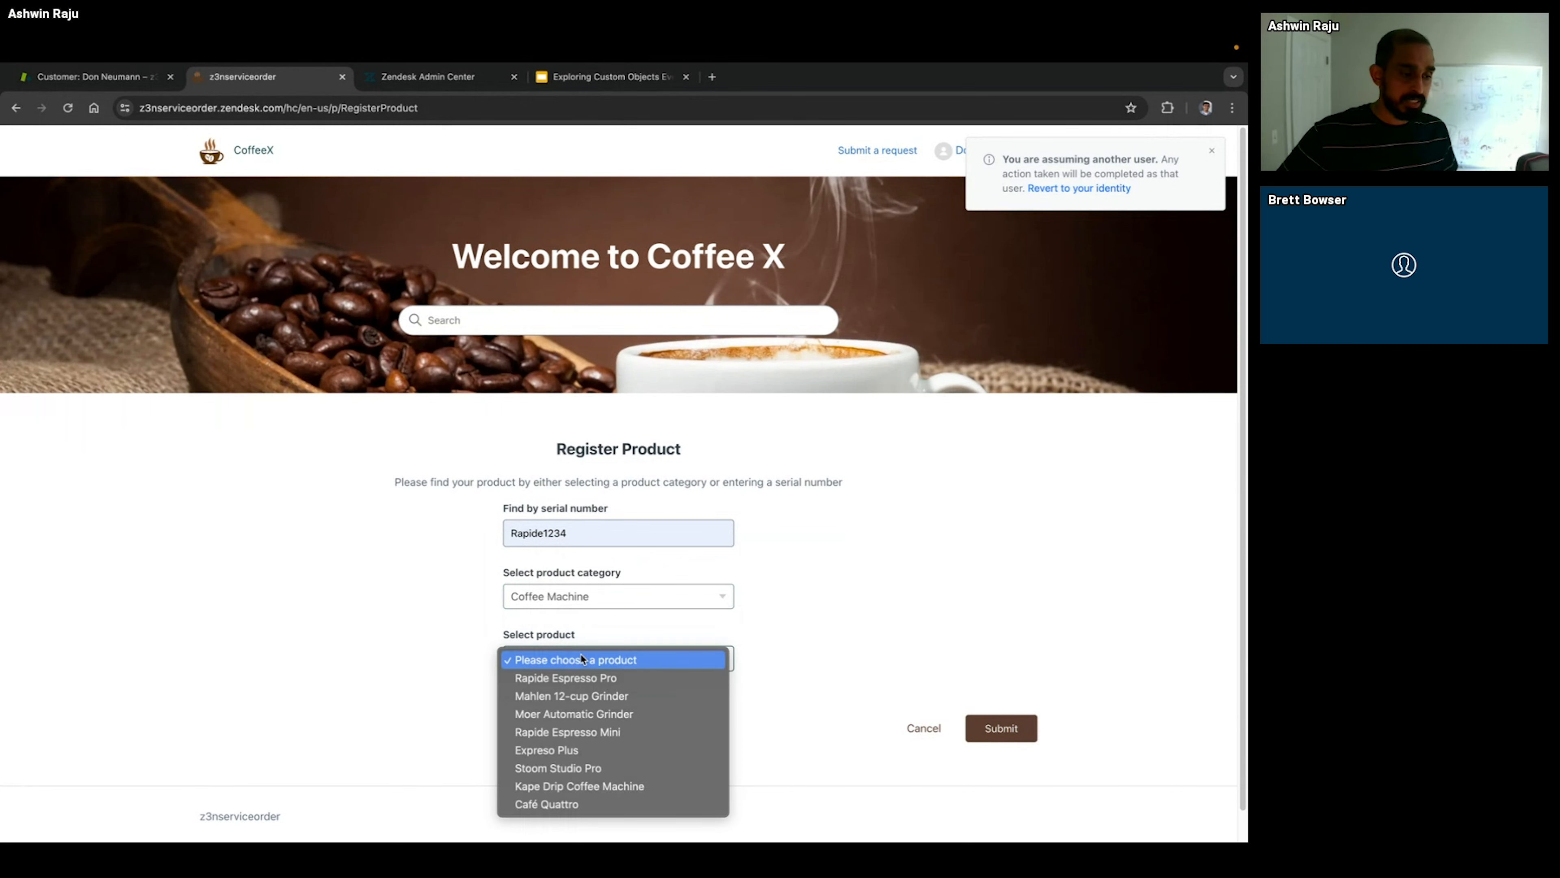
click(585, 679)
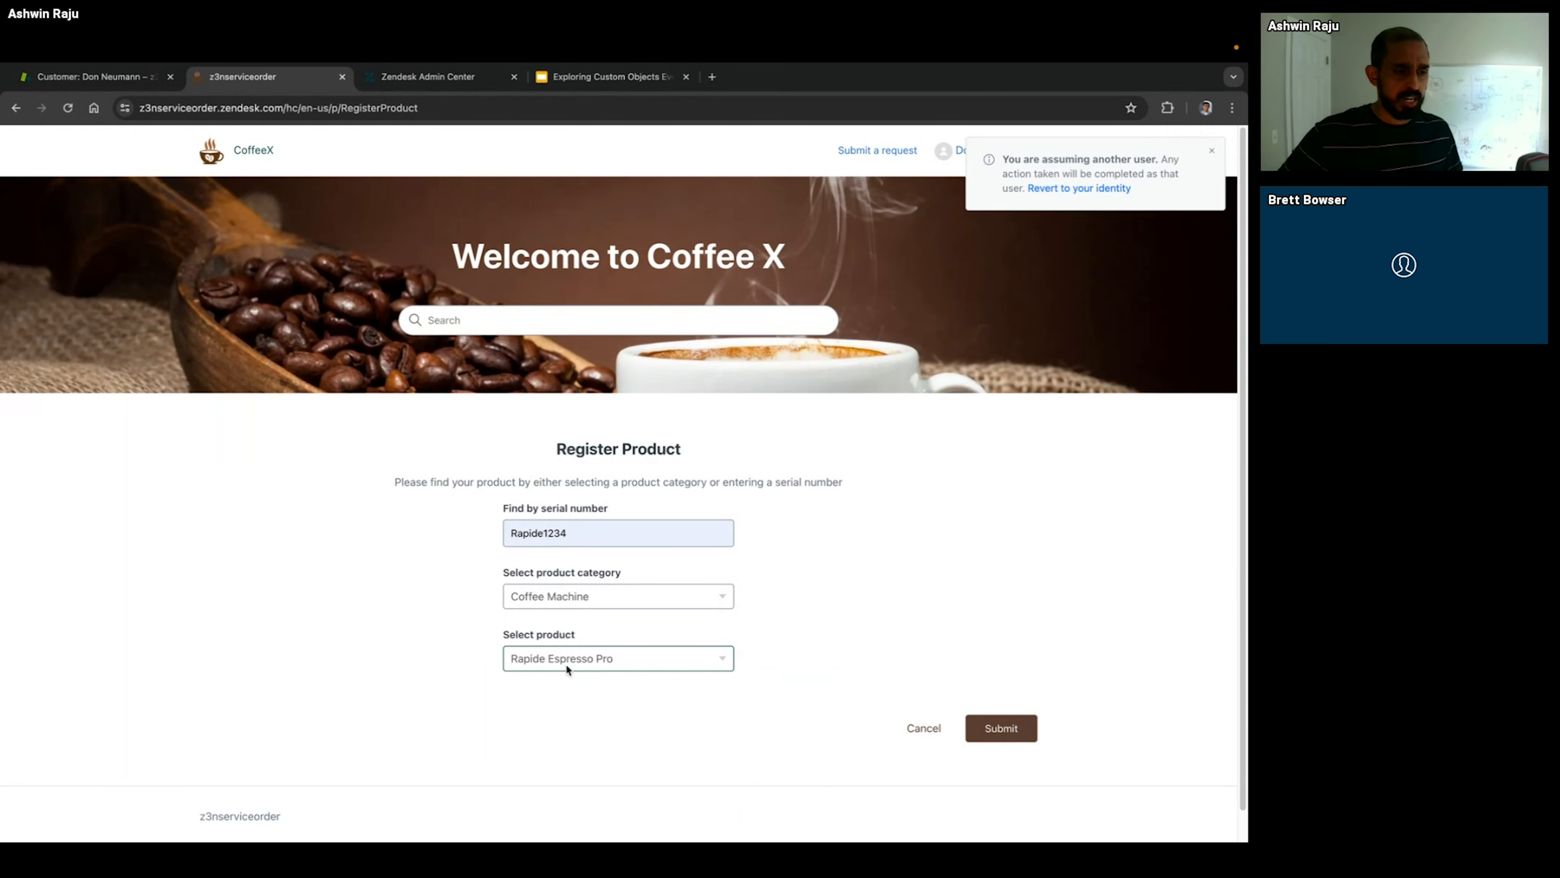
click(990, 733)
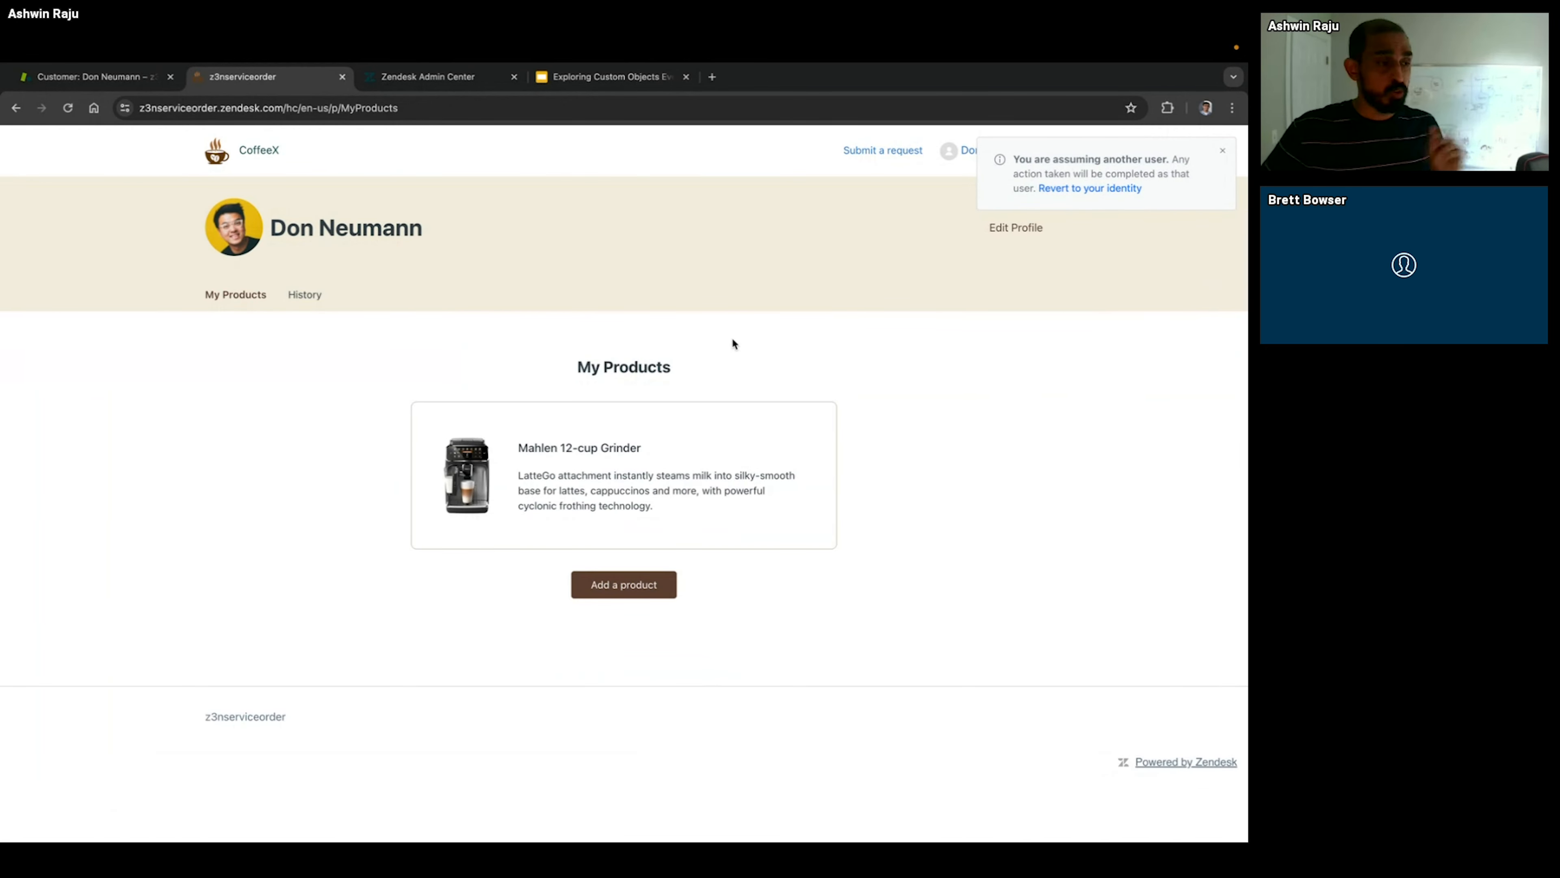
Step: Revert the assumed identity from the customer's agent profile and review the customer's tickets and related device records
click(80, 77)
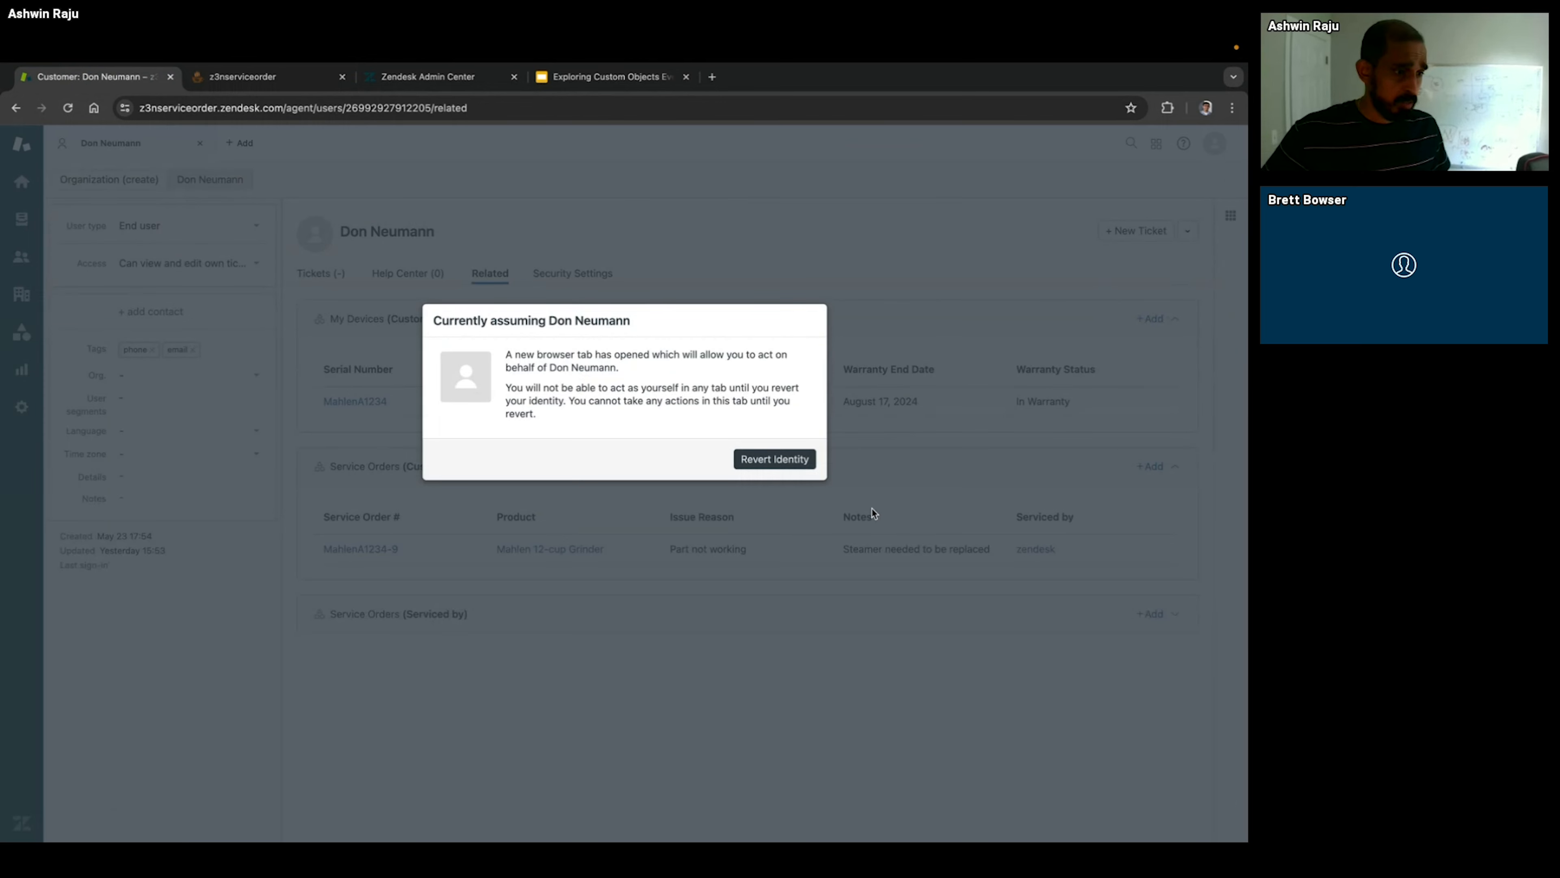
click(798, 459)
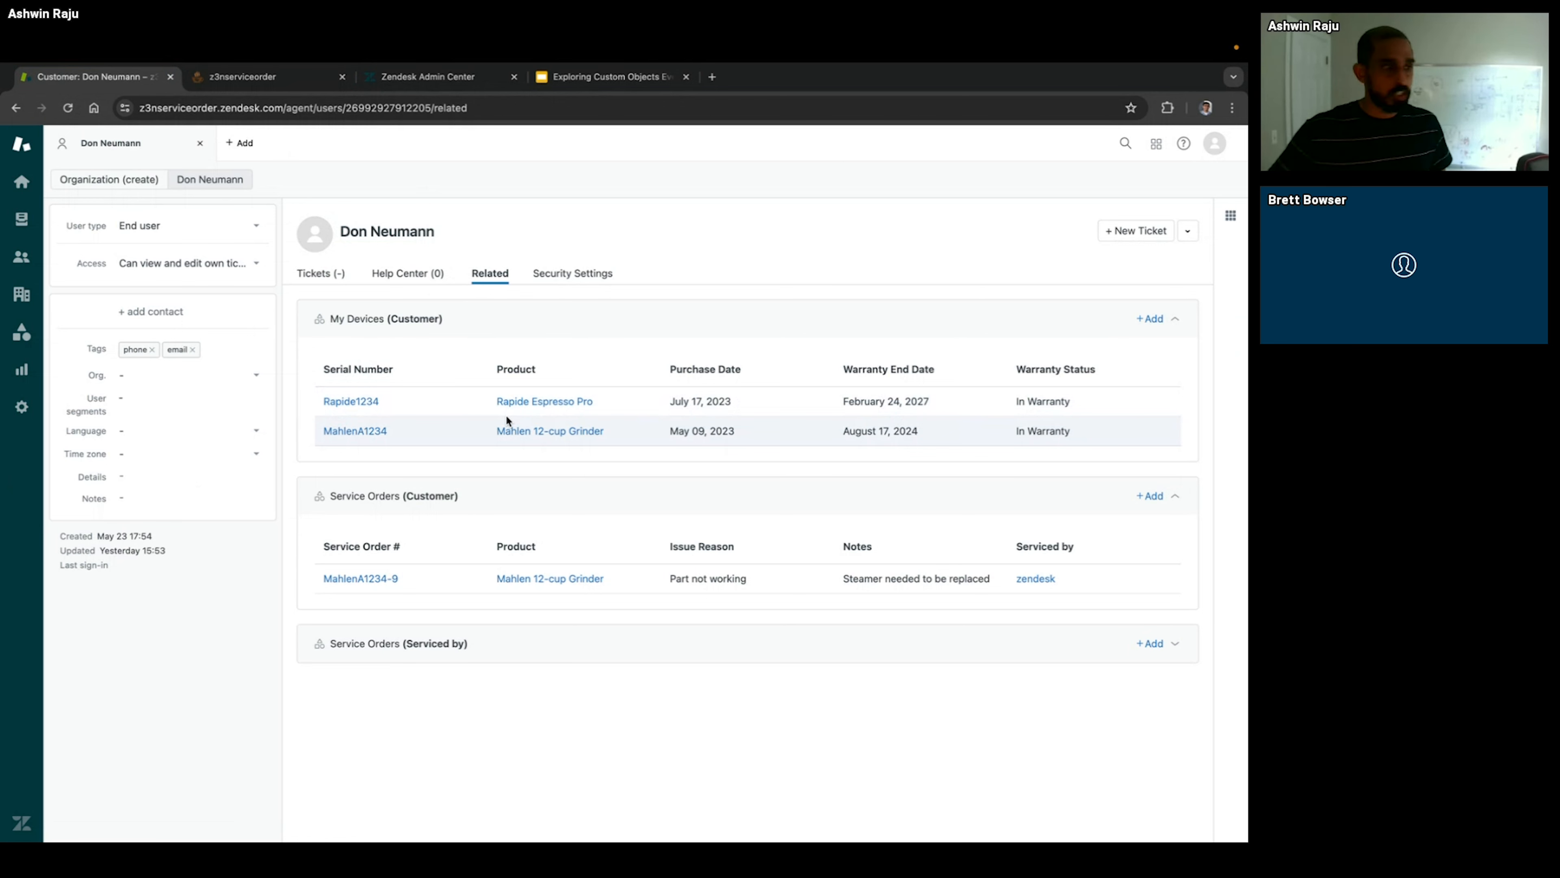
click(221, 181)
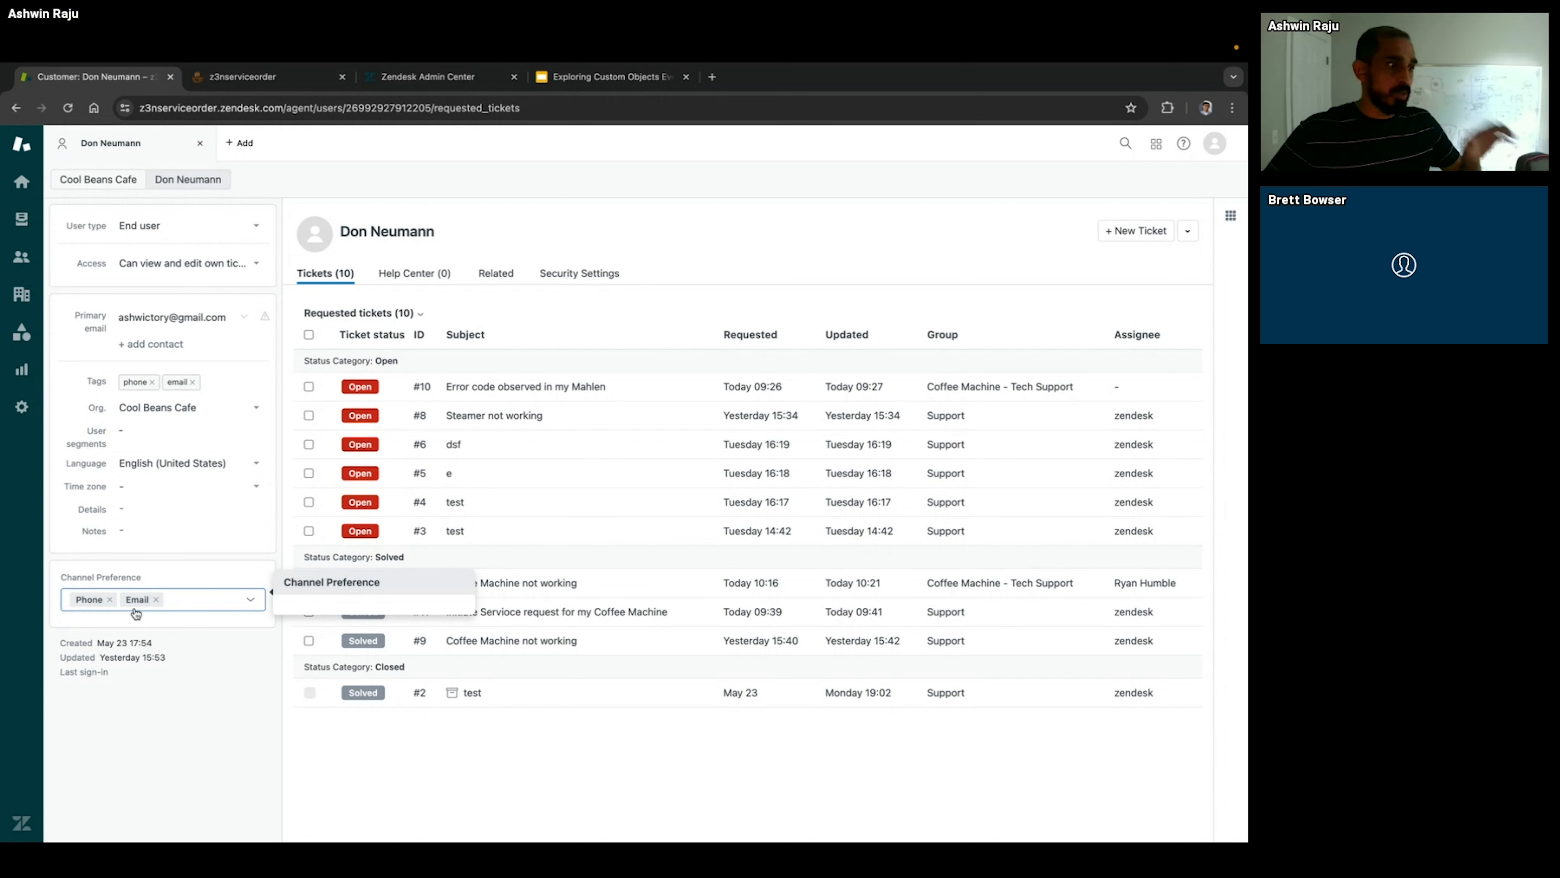
click(498, 274)
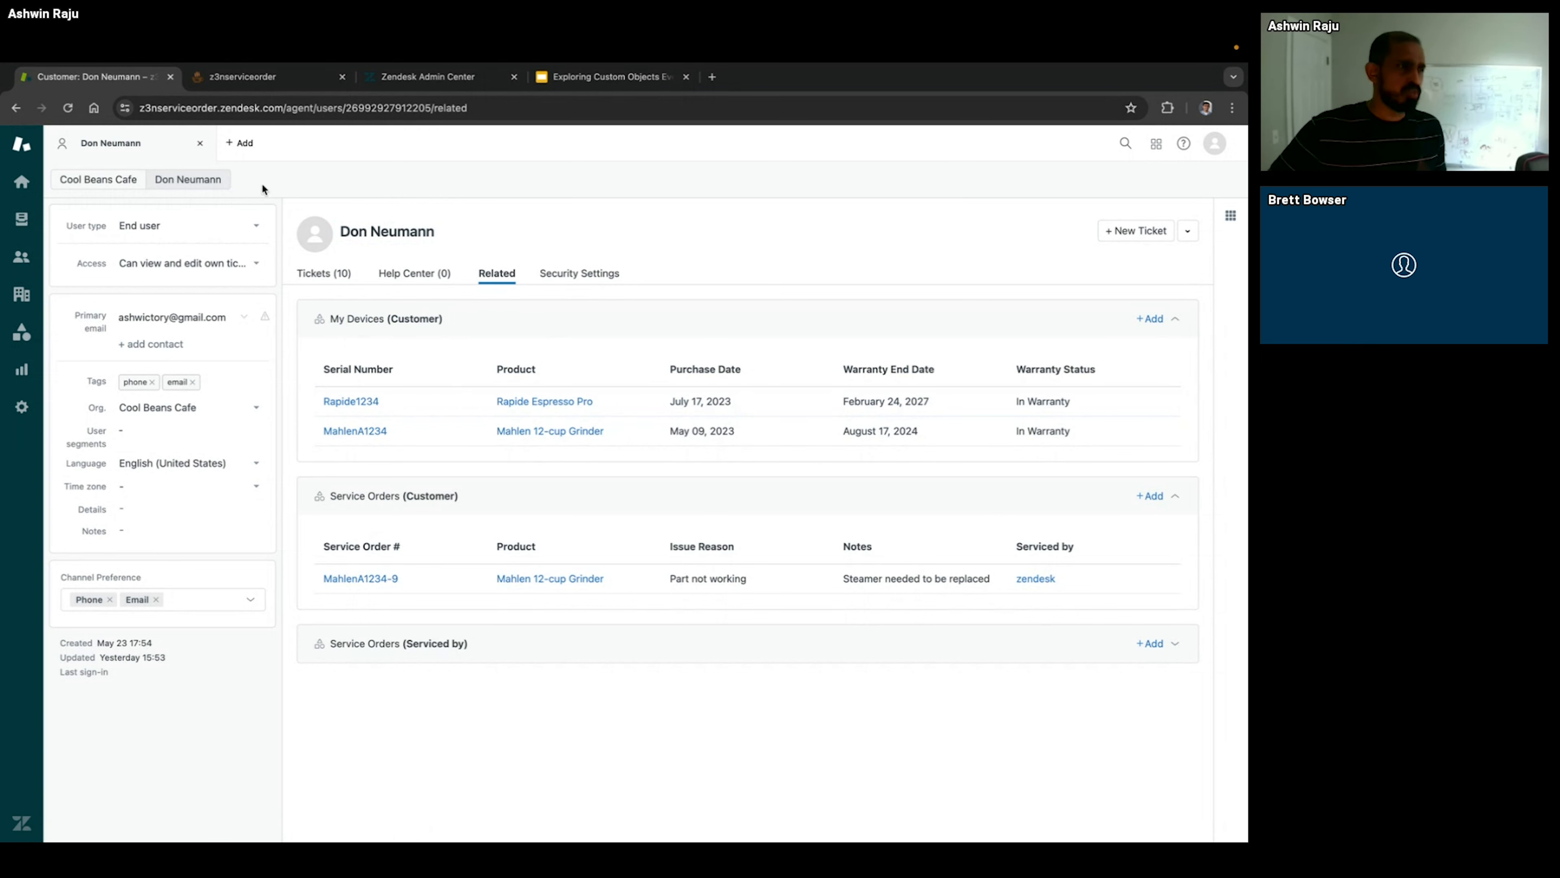
Step: Assume the customer's identity again from the customer profile
click(239, 142)
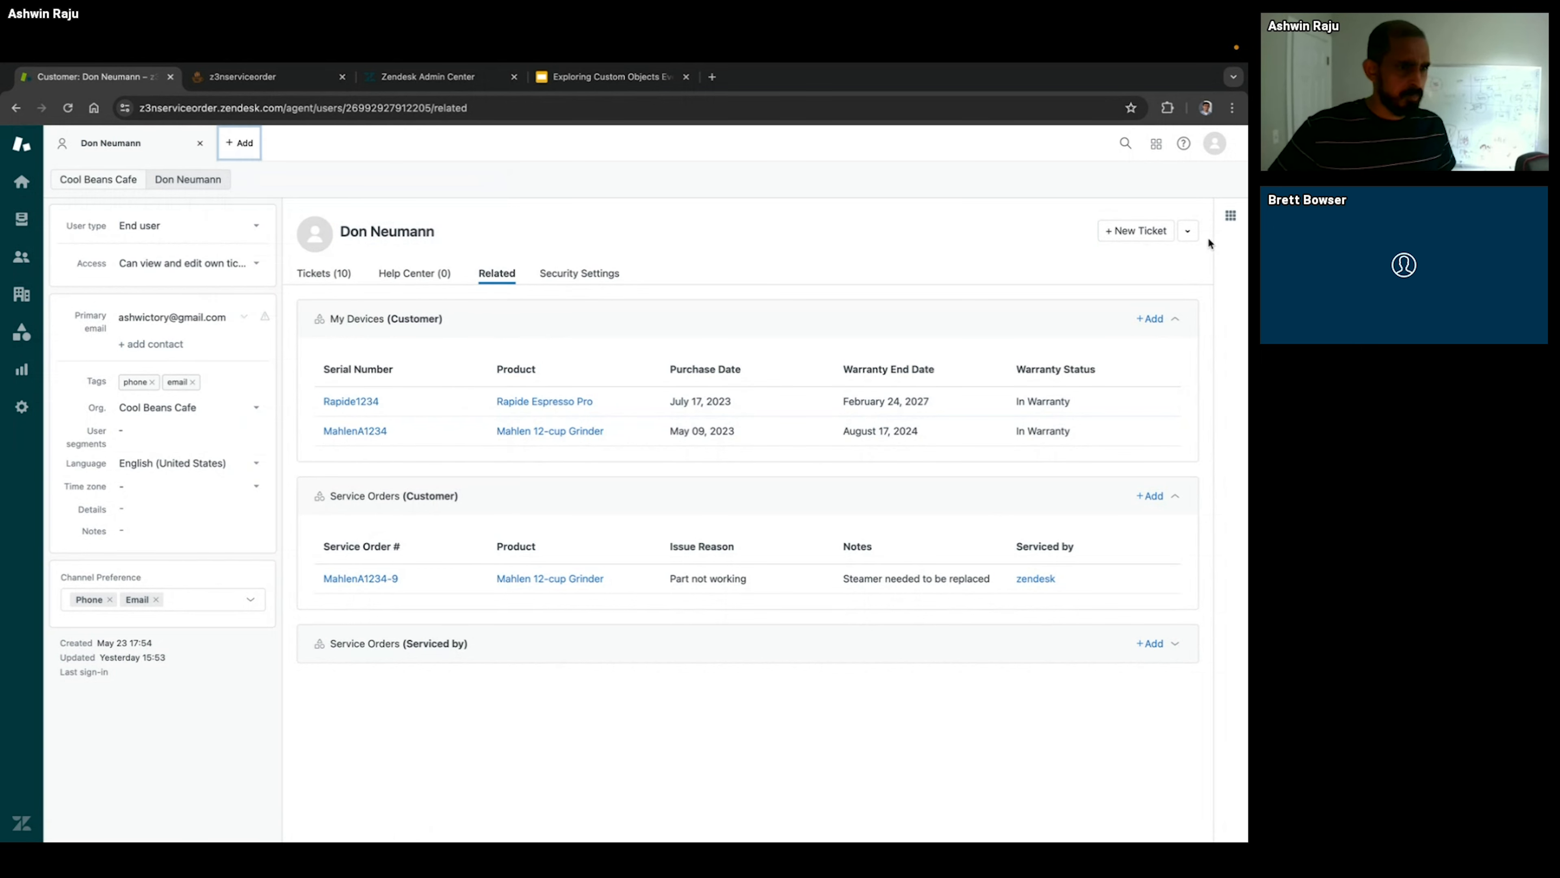
click(1194, 234)
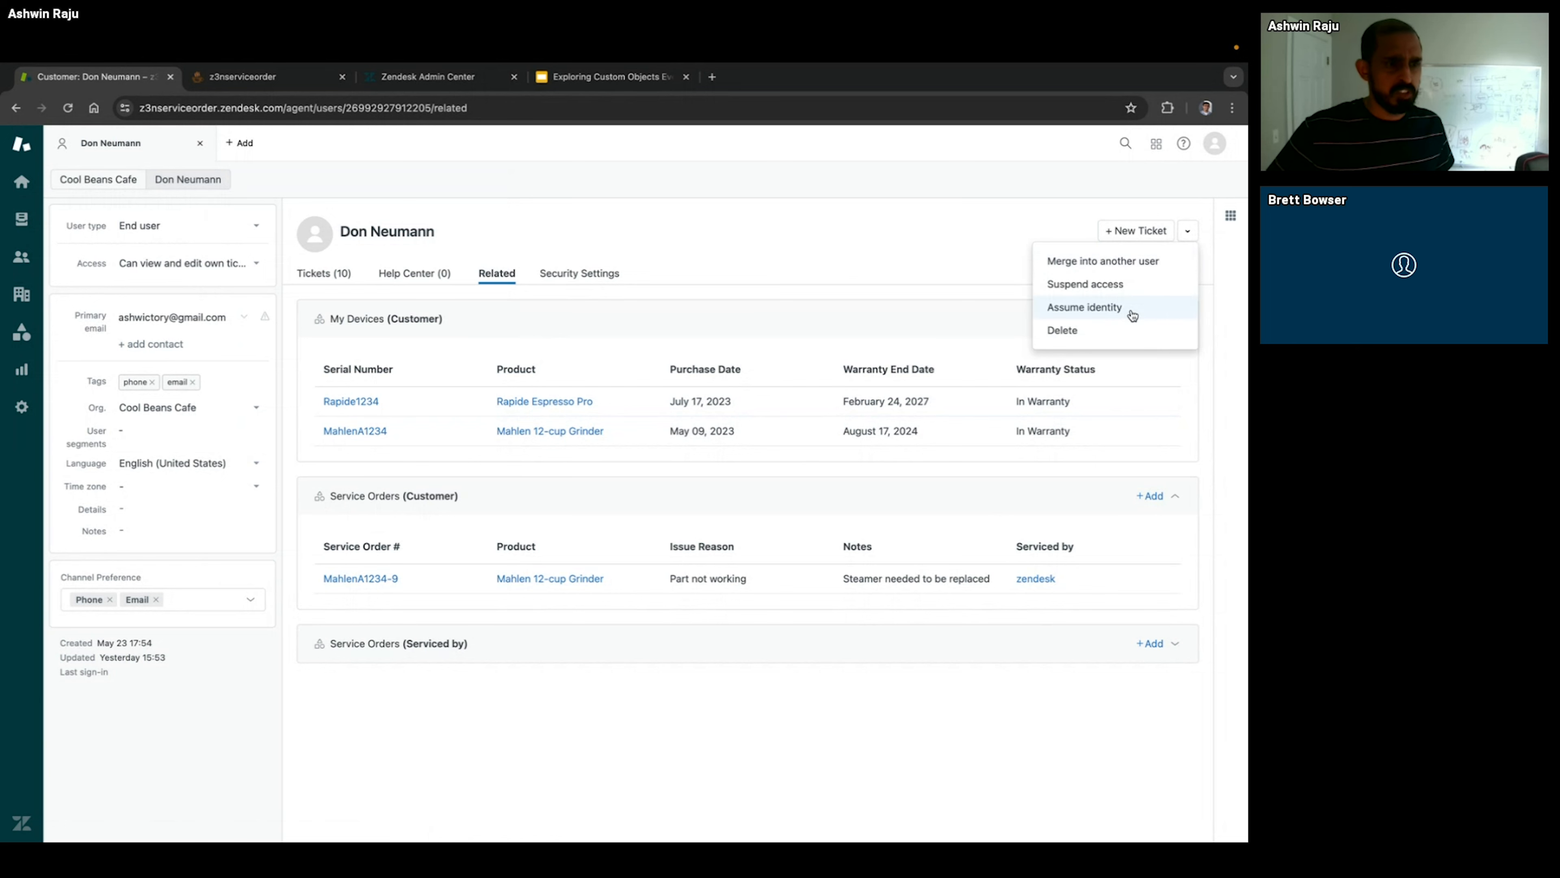
click(1131, 315)
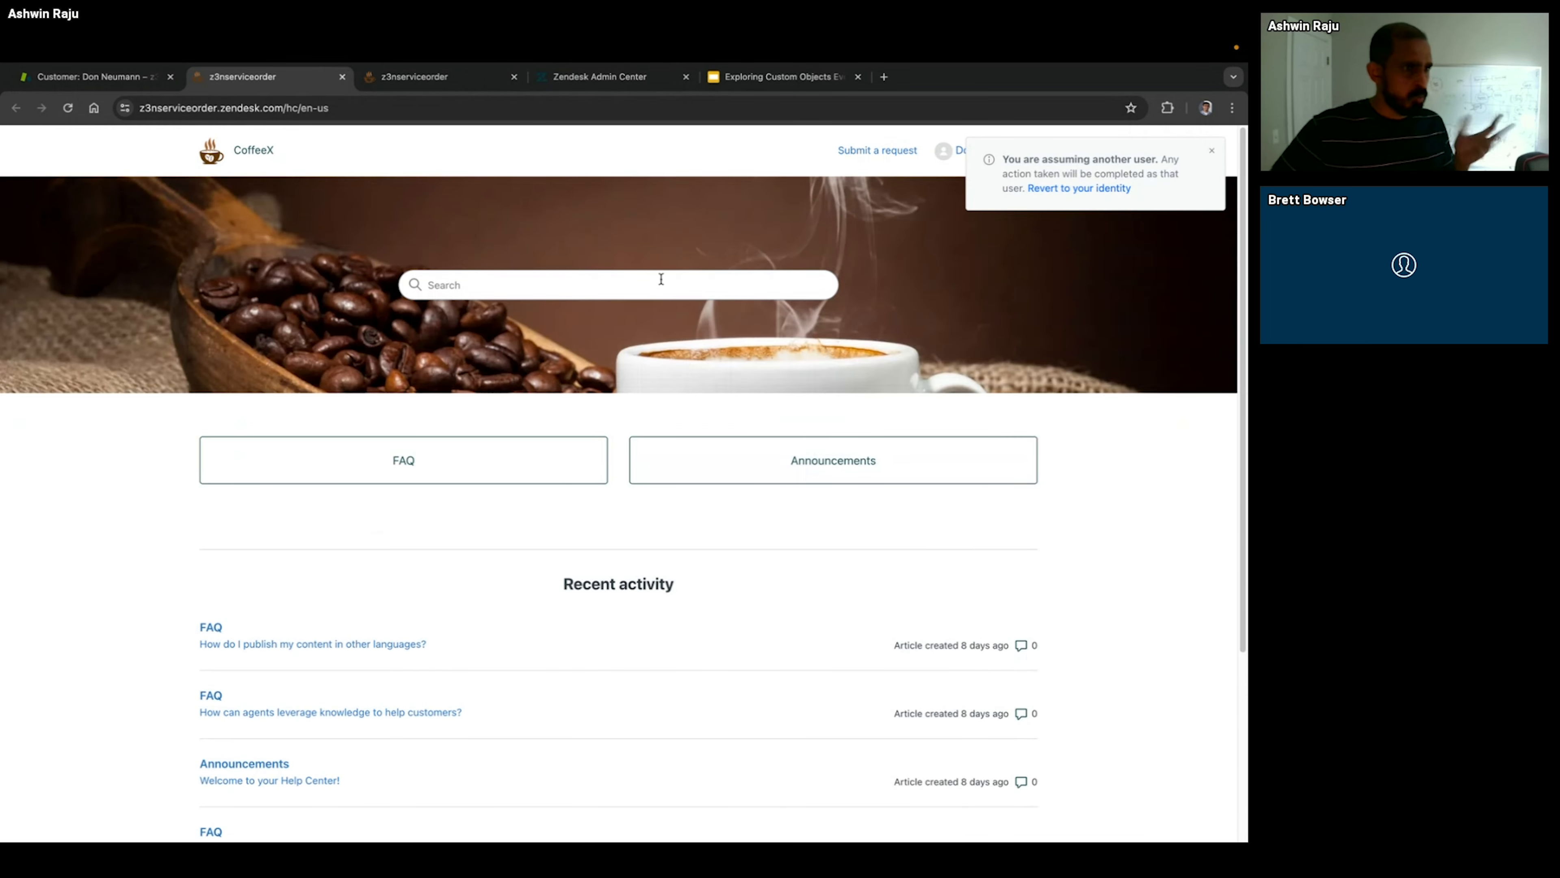
Step: Start a Service Request in the help center with the subject "Coffee Machine not working" and MahlenA1234 as the device
click(894, 151)
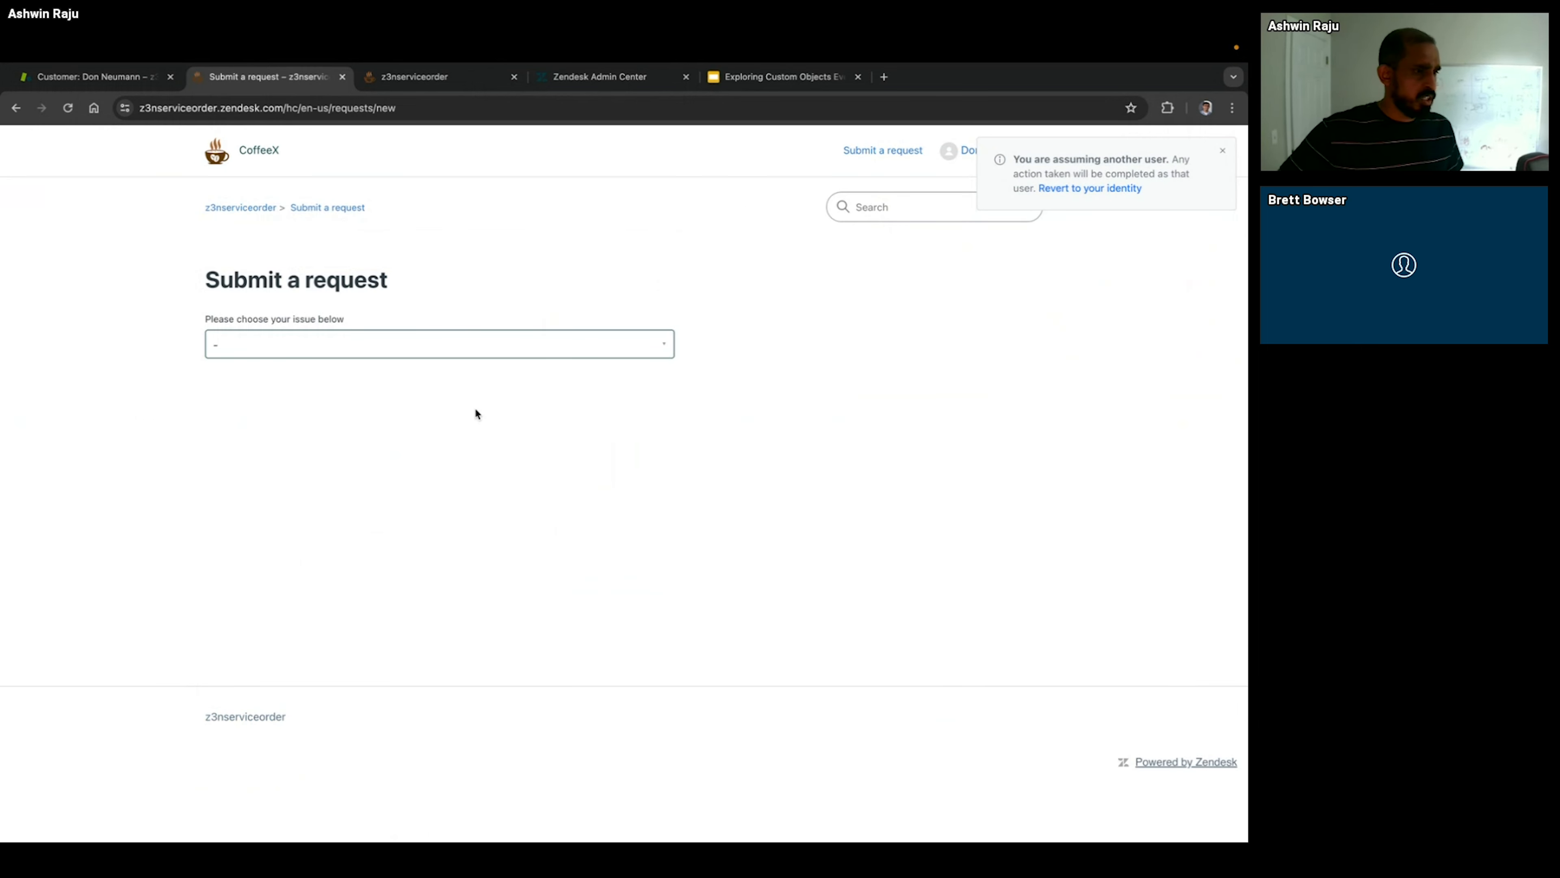
click(470, 352)
click(465, 378)
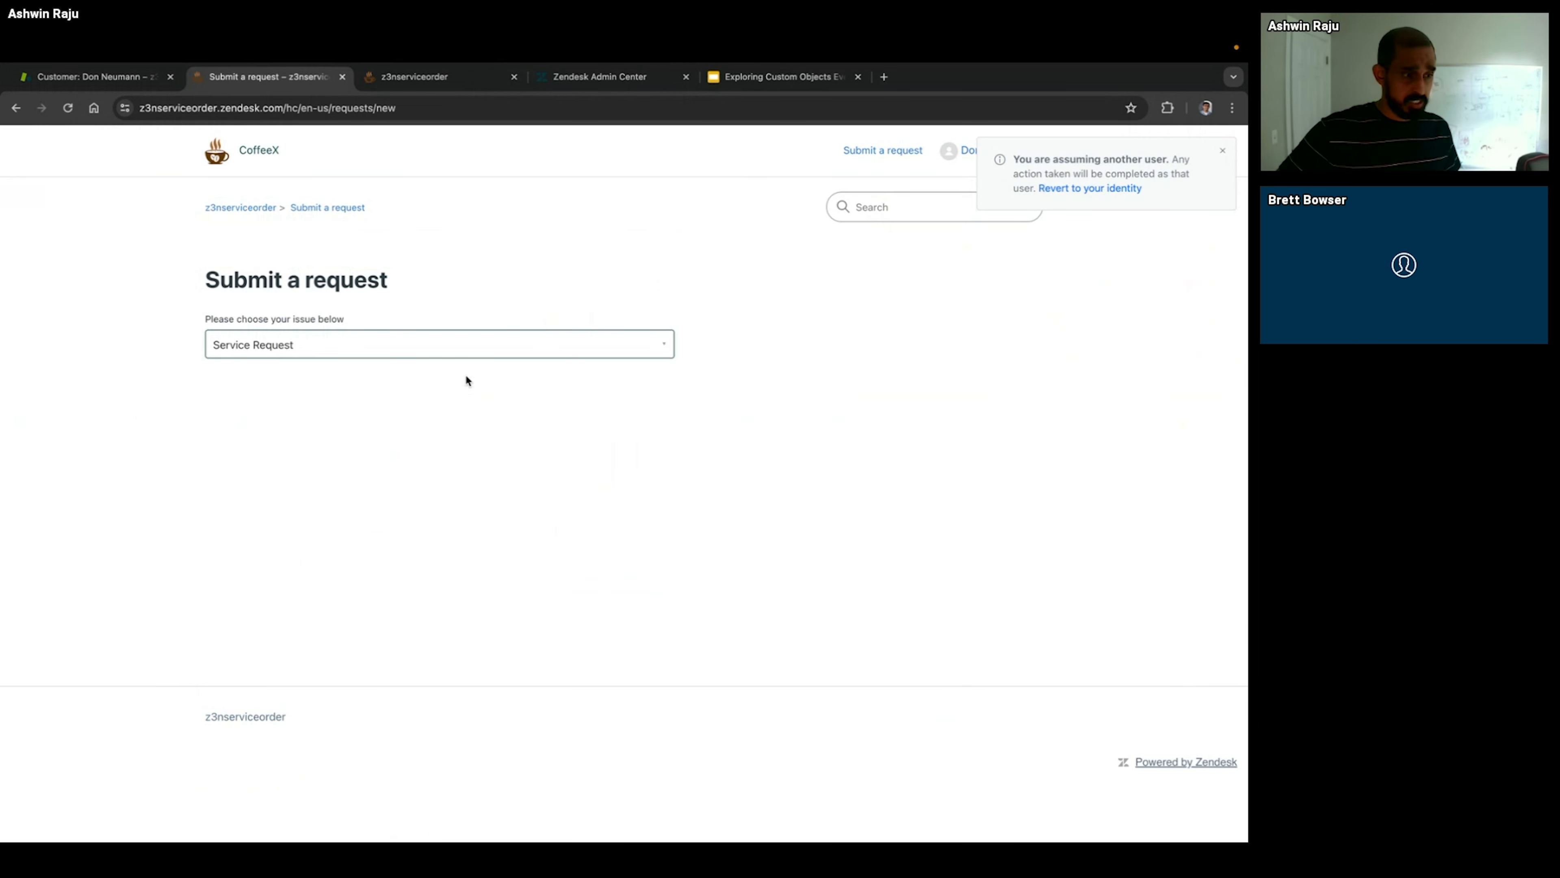
click(269, 408)
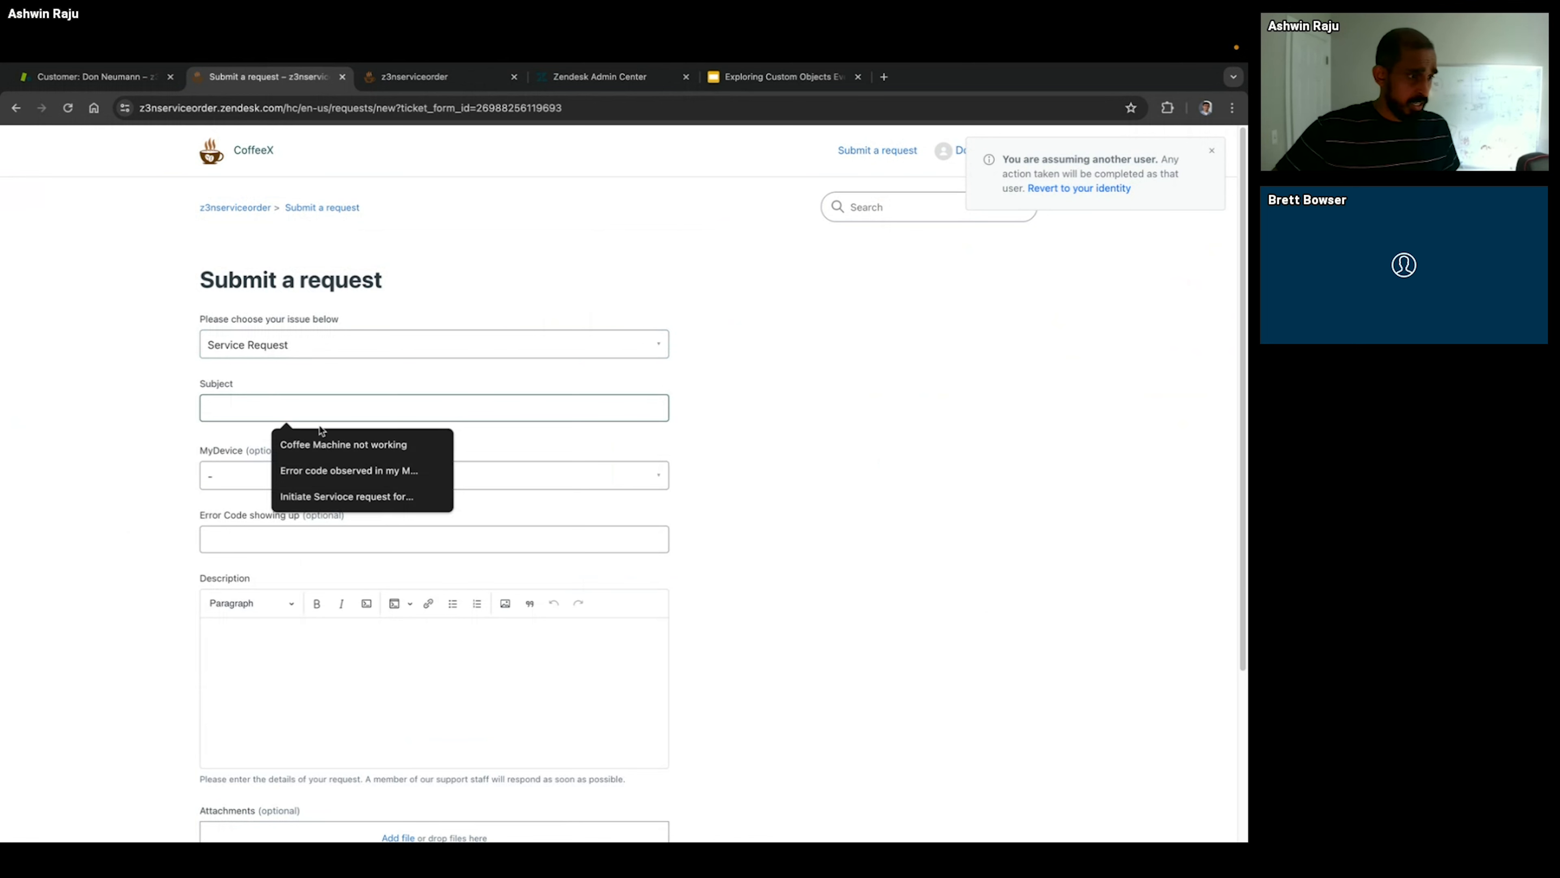
click(344, 443)
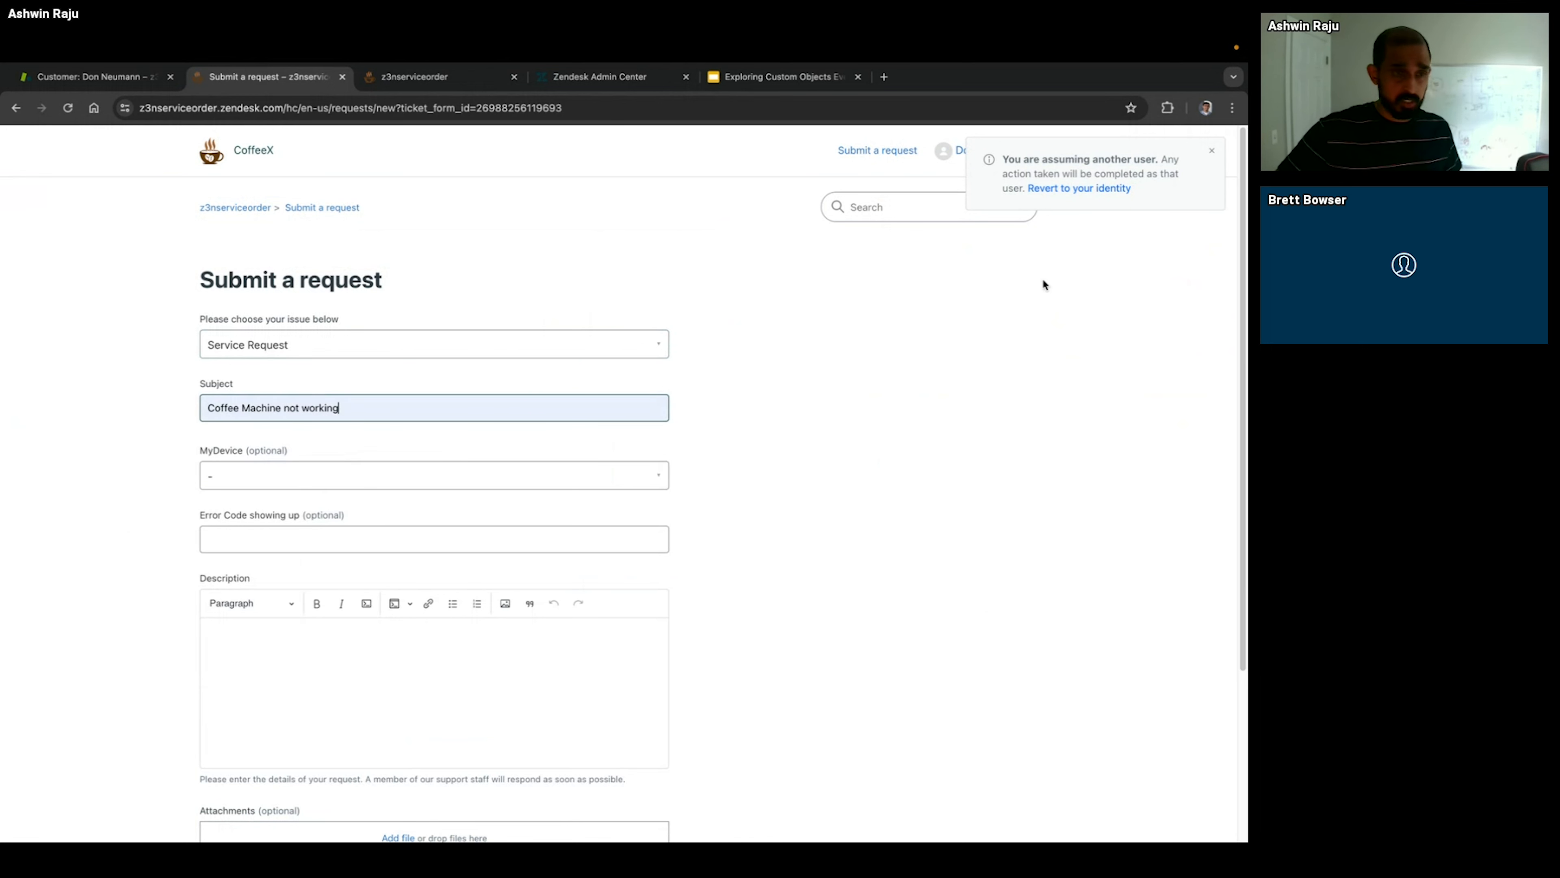
click(320, 476)
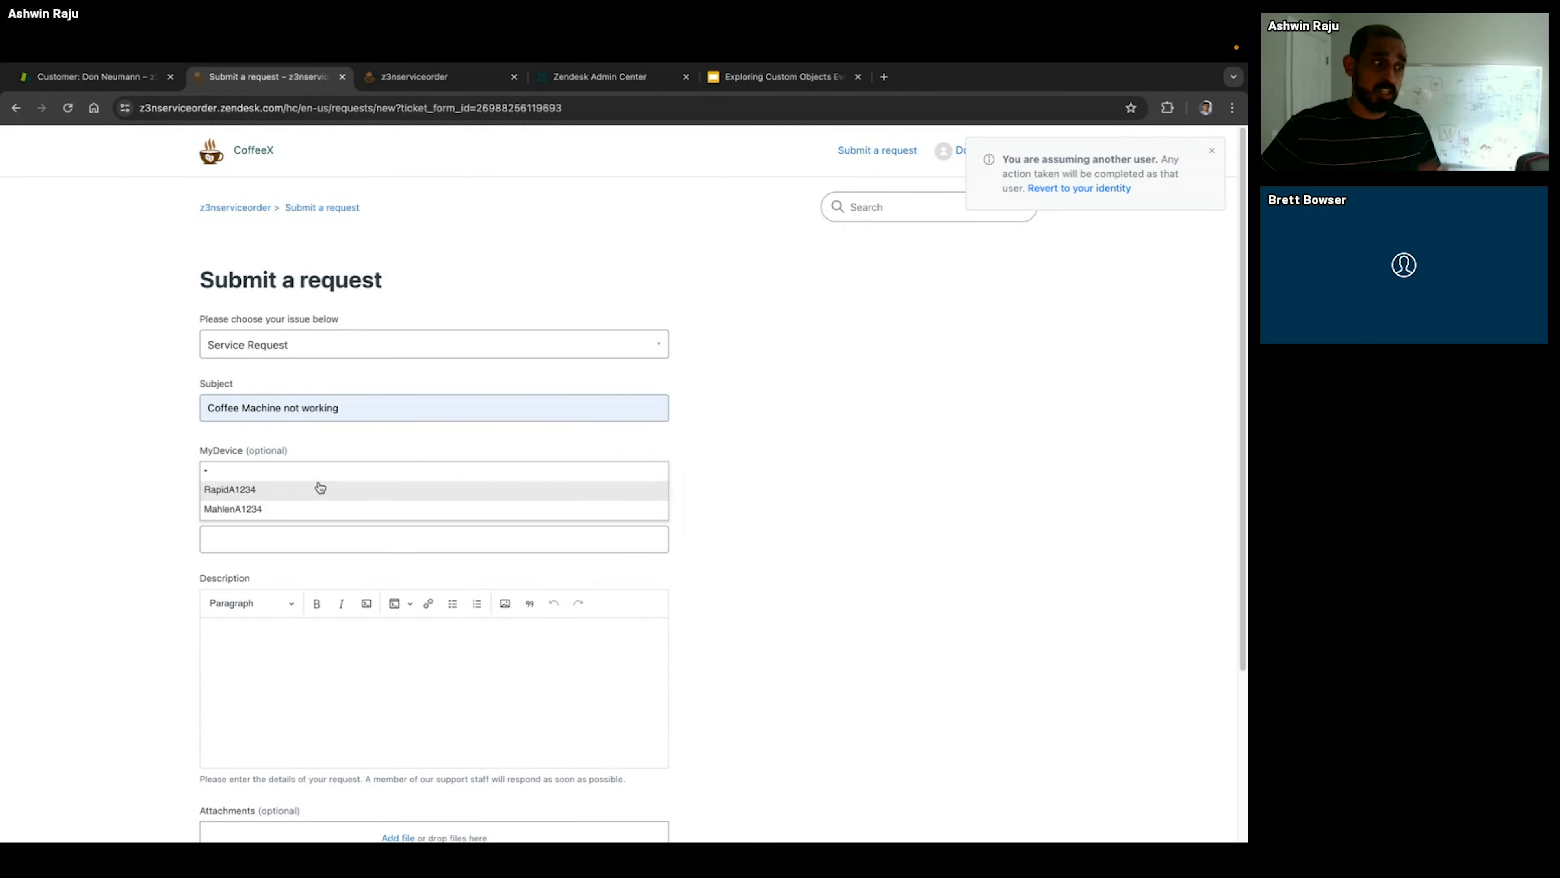
click(303, 508)
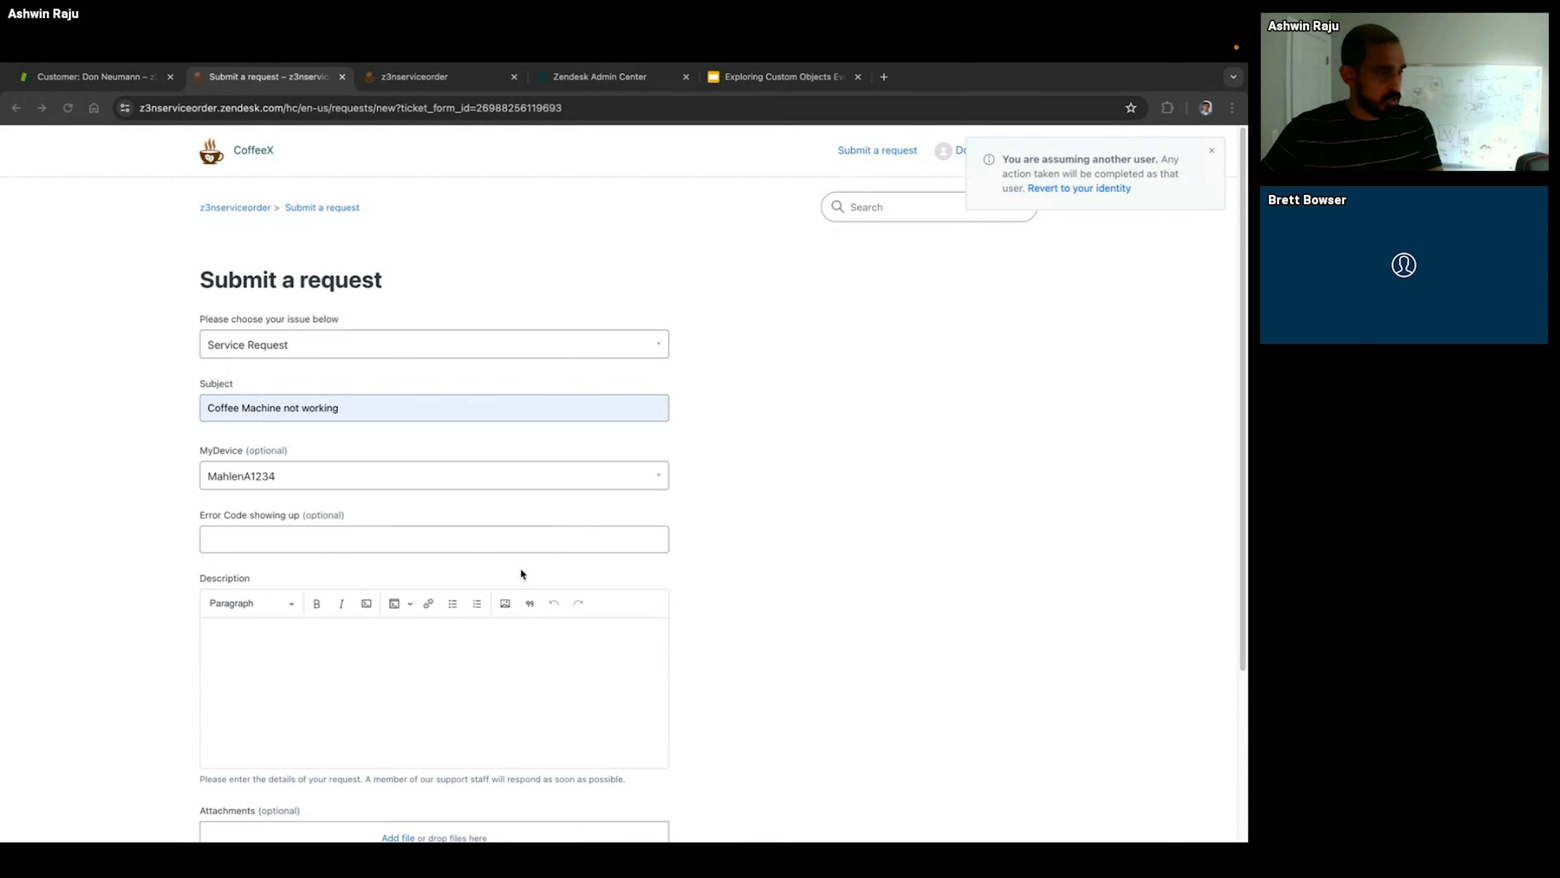
Step: Paste the description of the non-working steamer and its weird sounds, set the error code to SR101, and submit the request
click(387, 649)
text(My steamer is not working in my coffee machine. It is throwing some weird sounds.. I just replaced it a few months back)
click(302, 540)
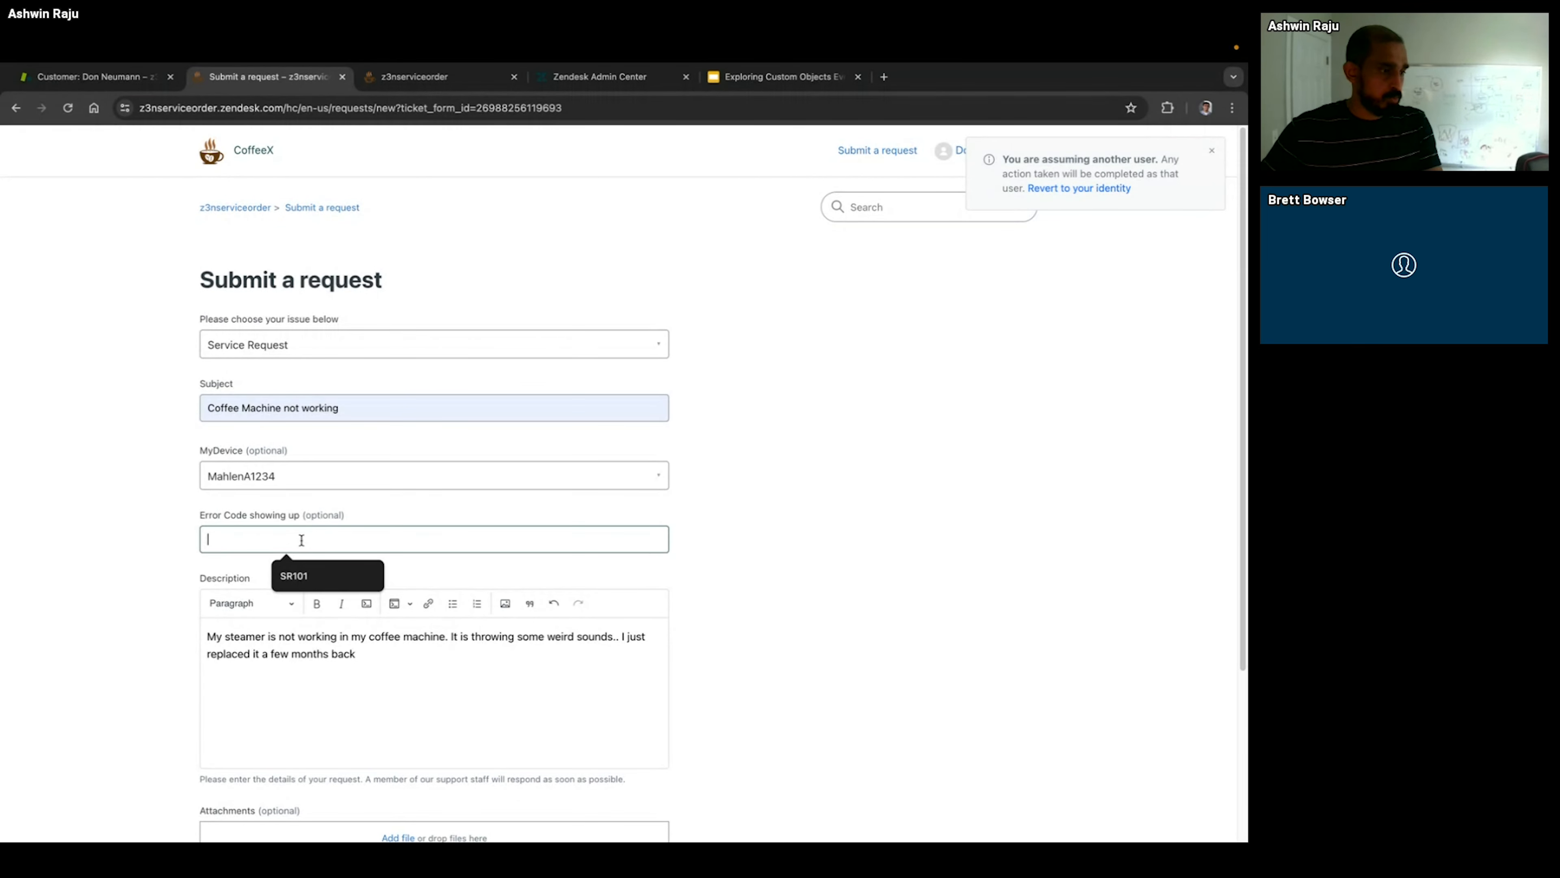
click(310, 575)
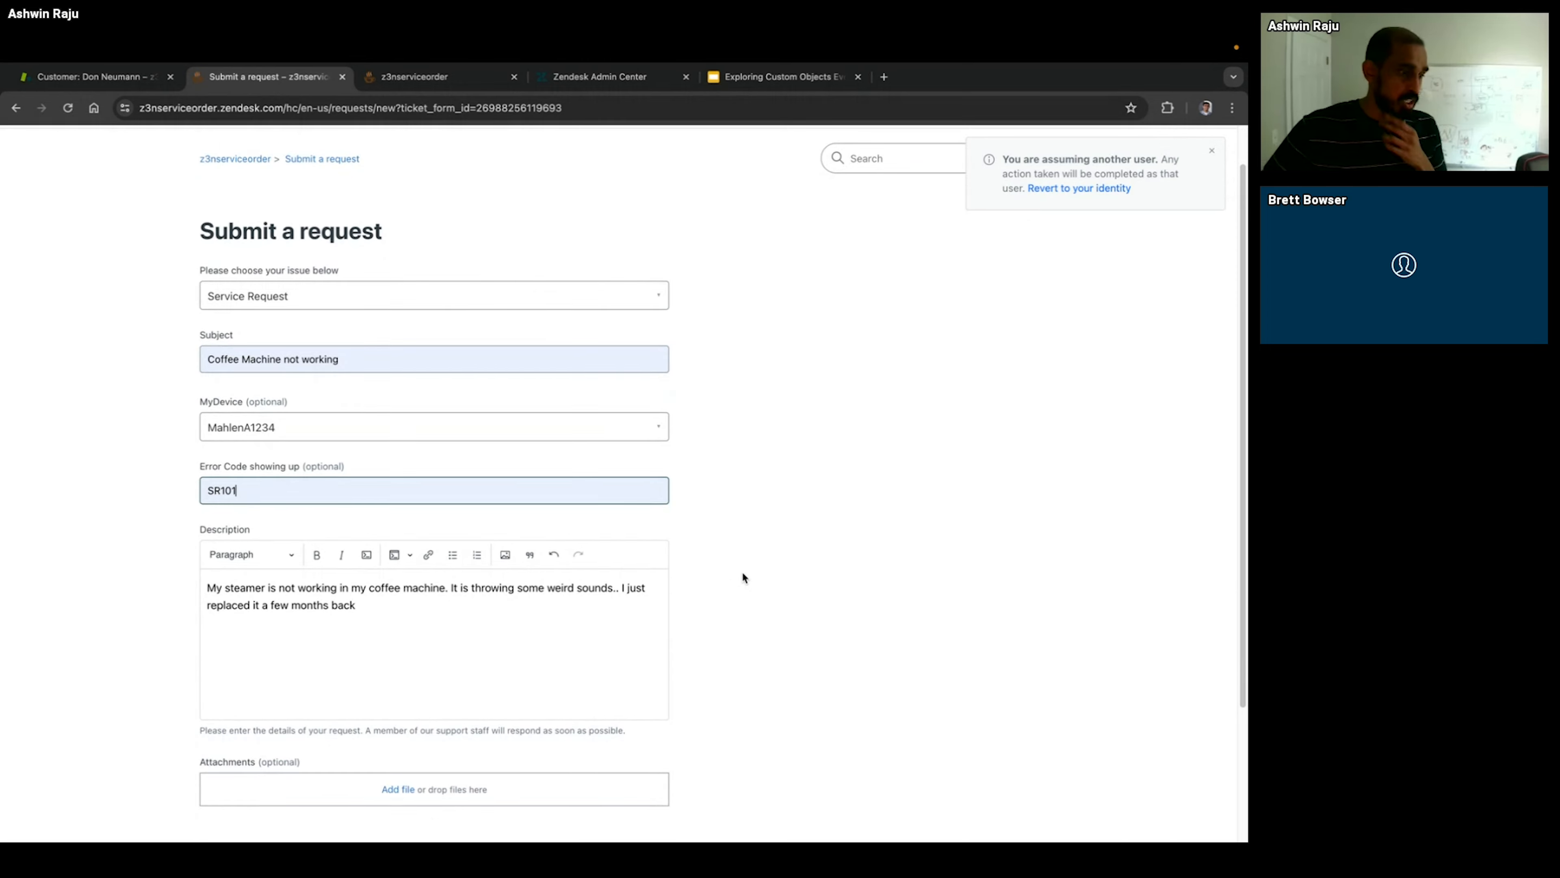
scroll(741, 571, down, 3)
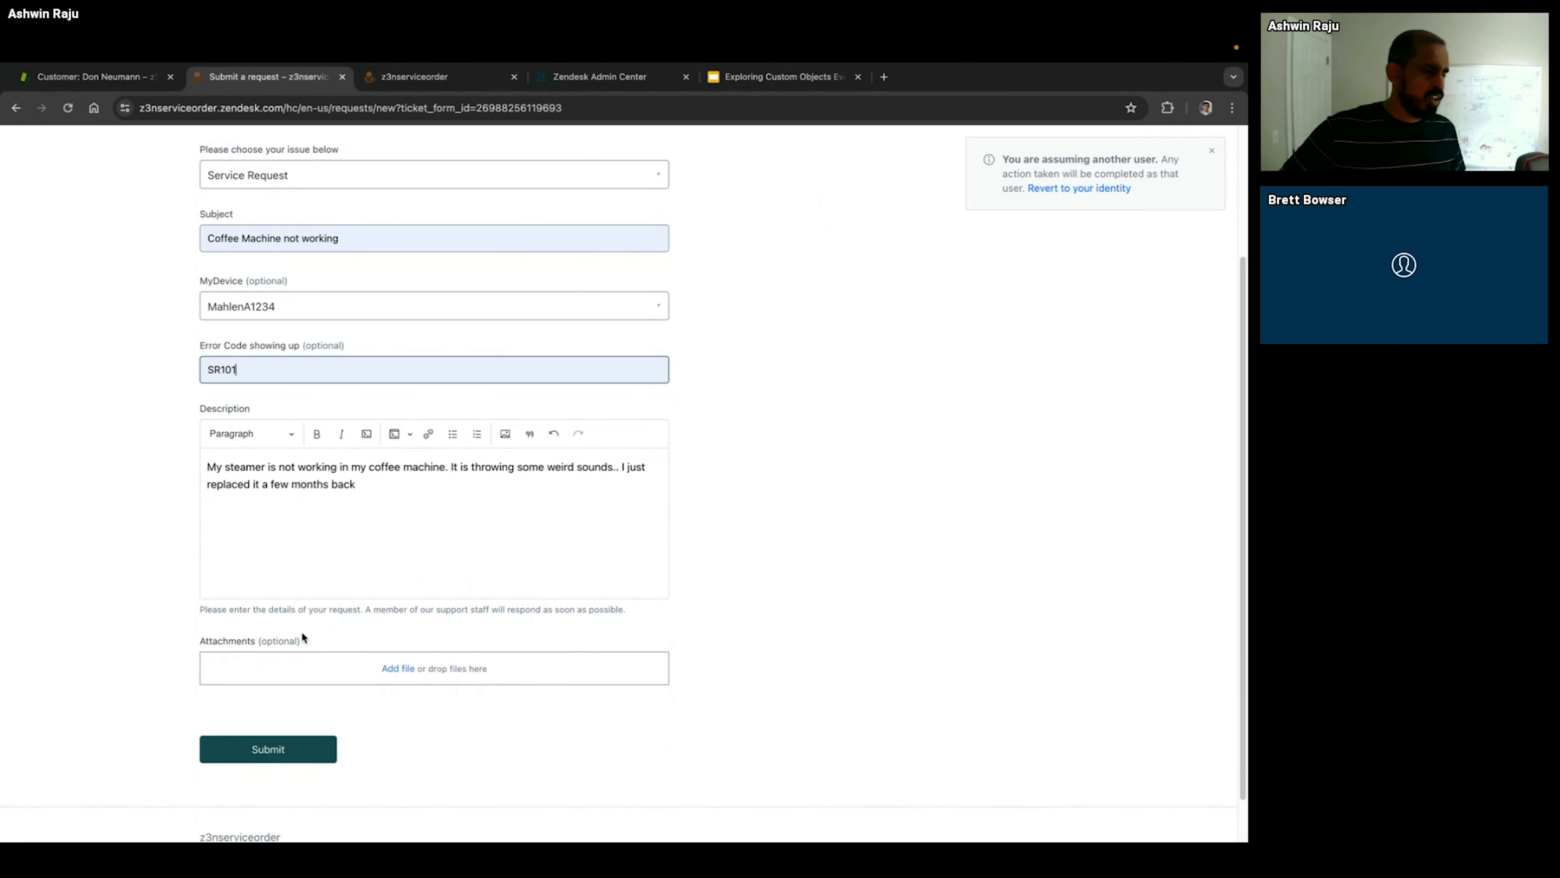
click(268, 749)
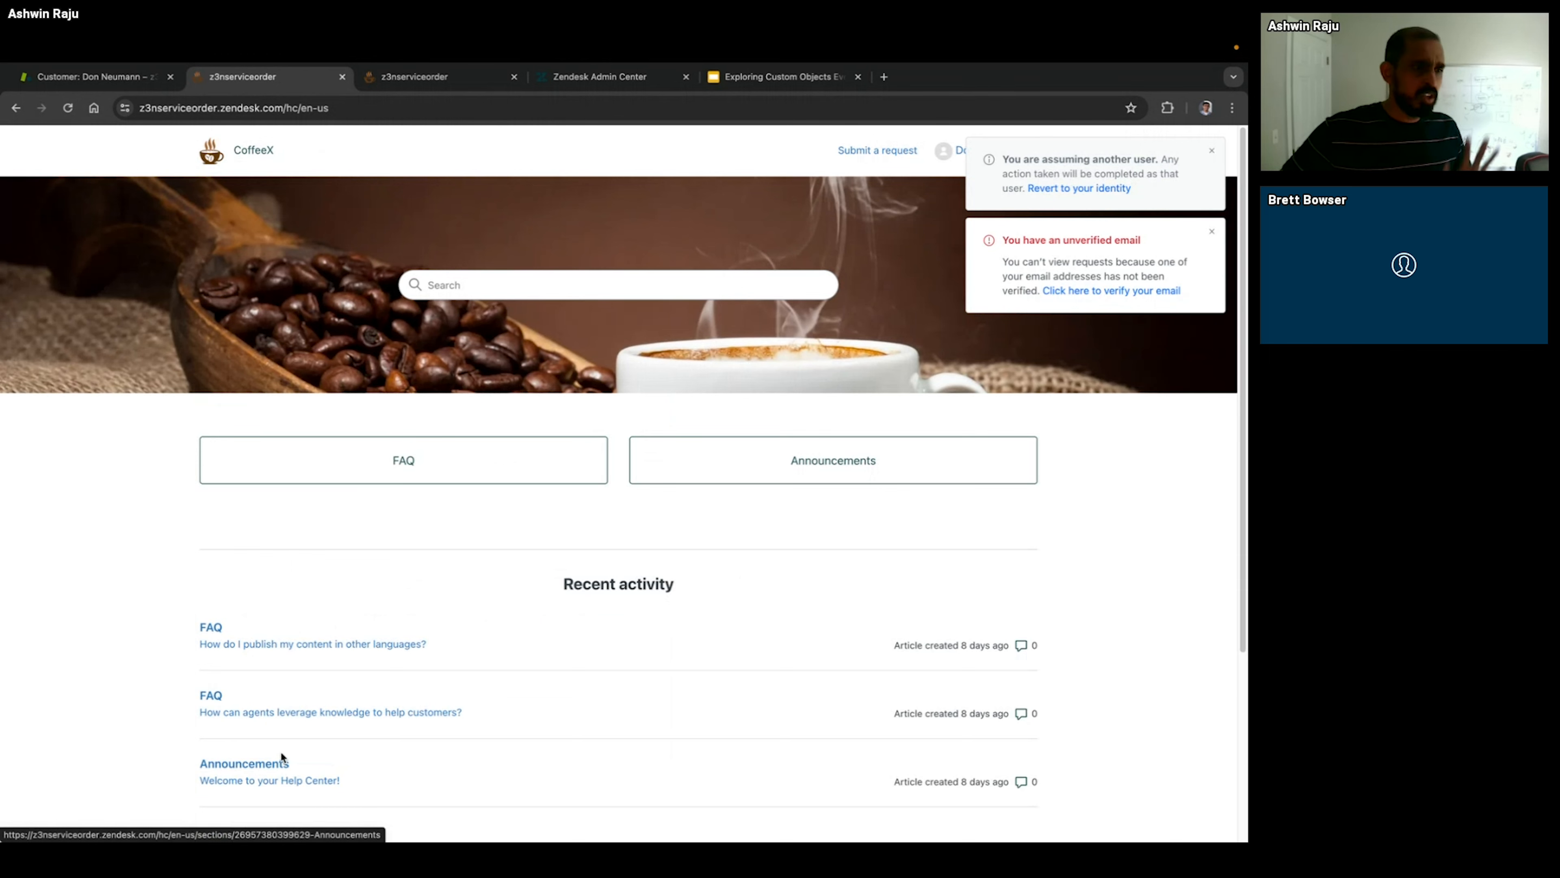
Step: Revert the assumed identity in the agent workspace and open the ticket "Error code observed in my Mahlen" from the unassigned tickets view
click(74, 84)
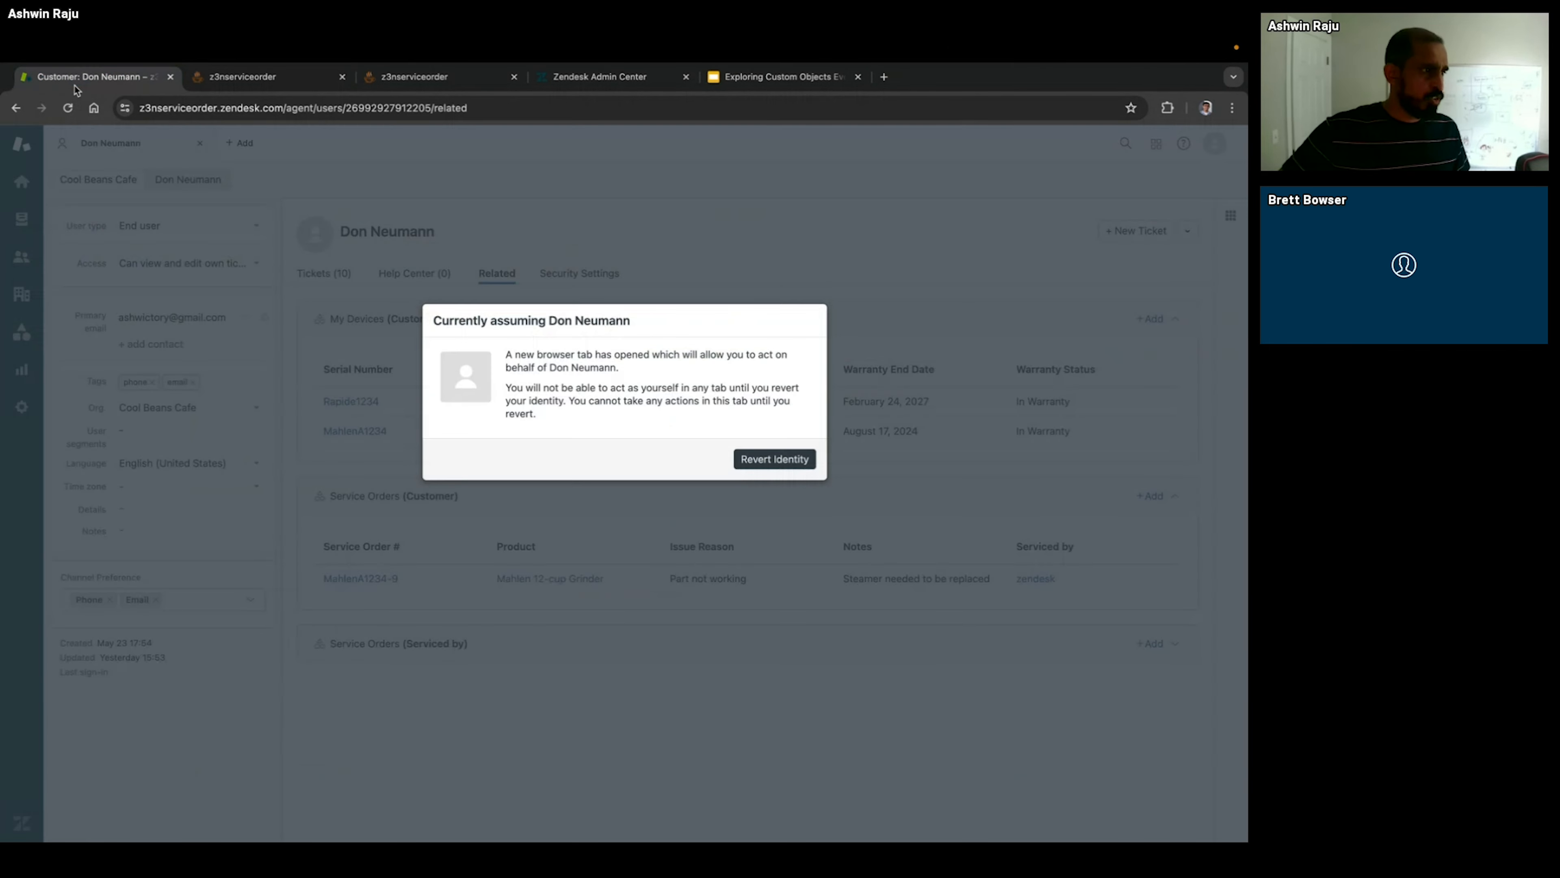
click(810, 458)
click(20, 219)
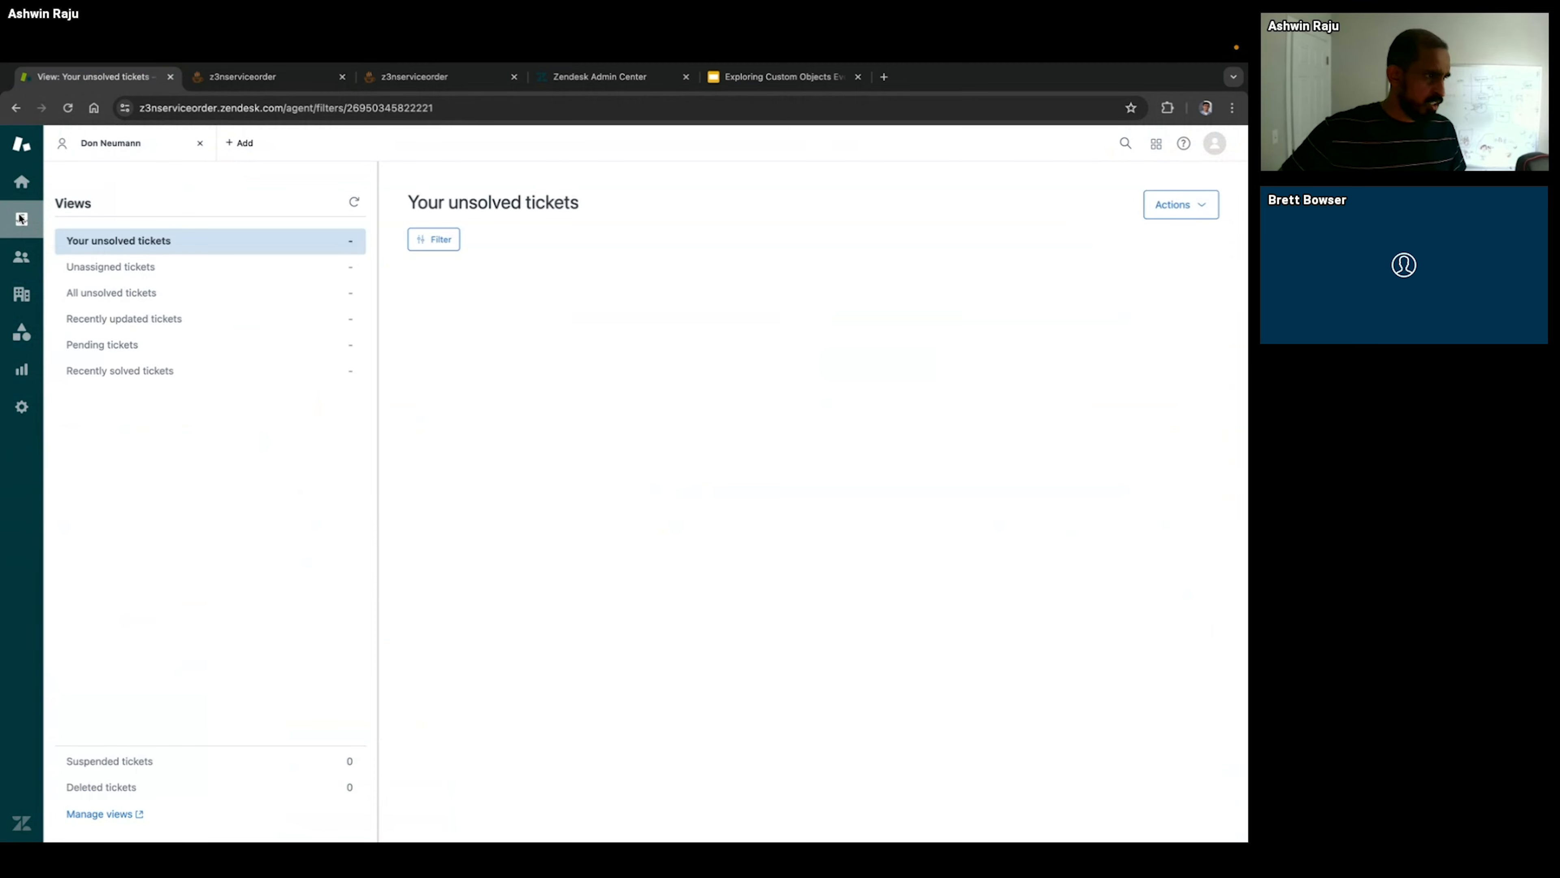
click(106, 273)
click(526, 335)
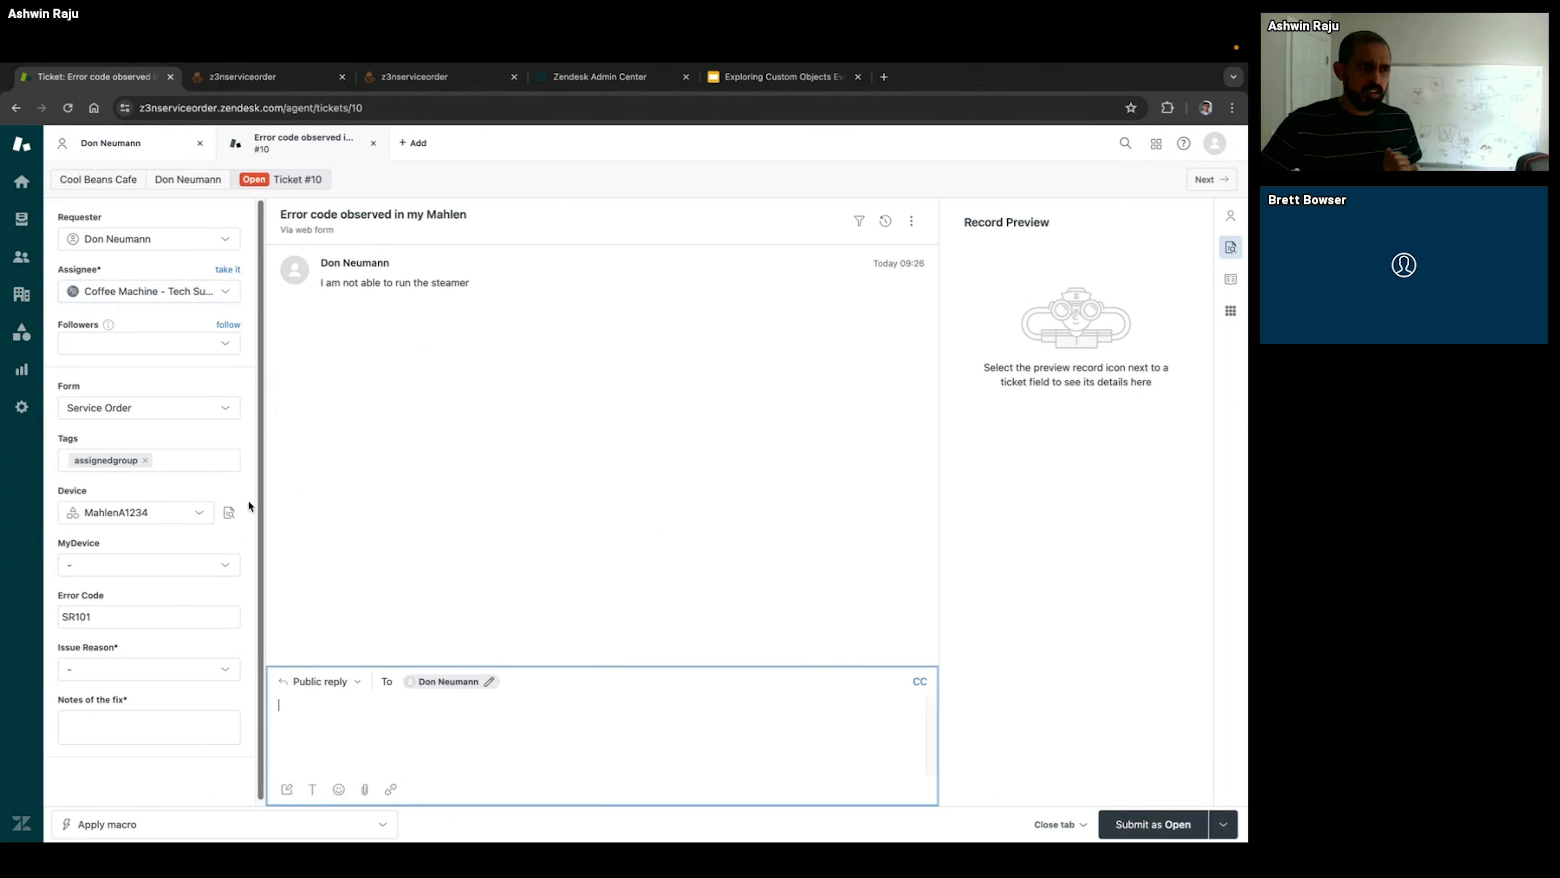
click(229, 512)
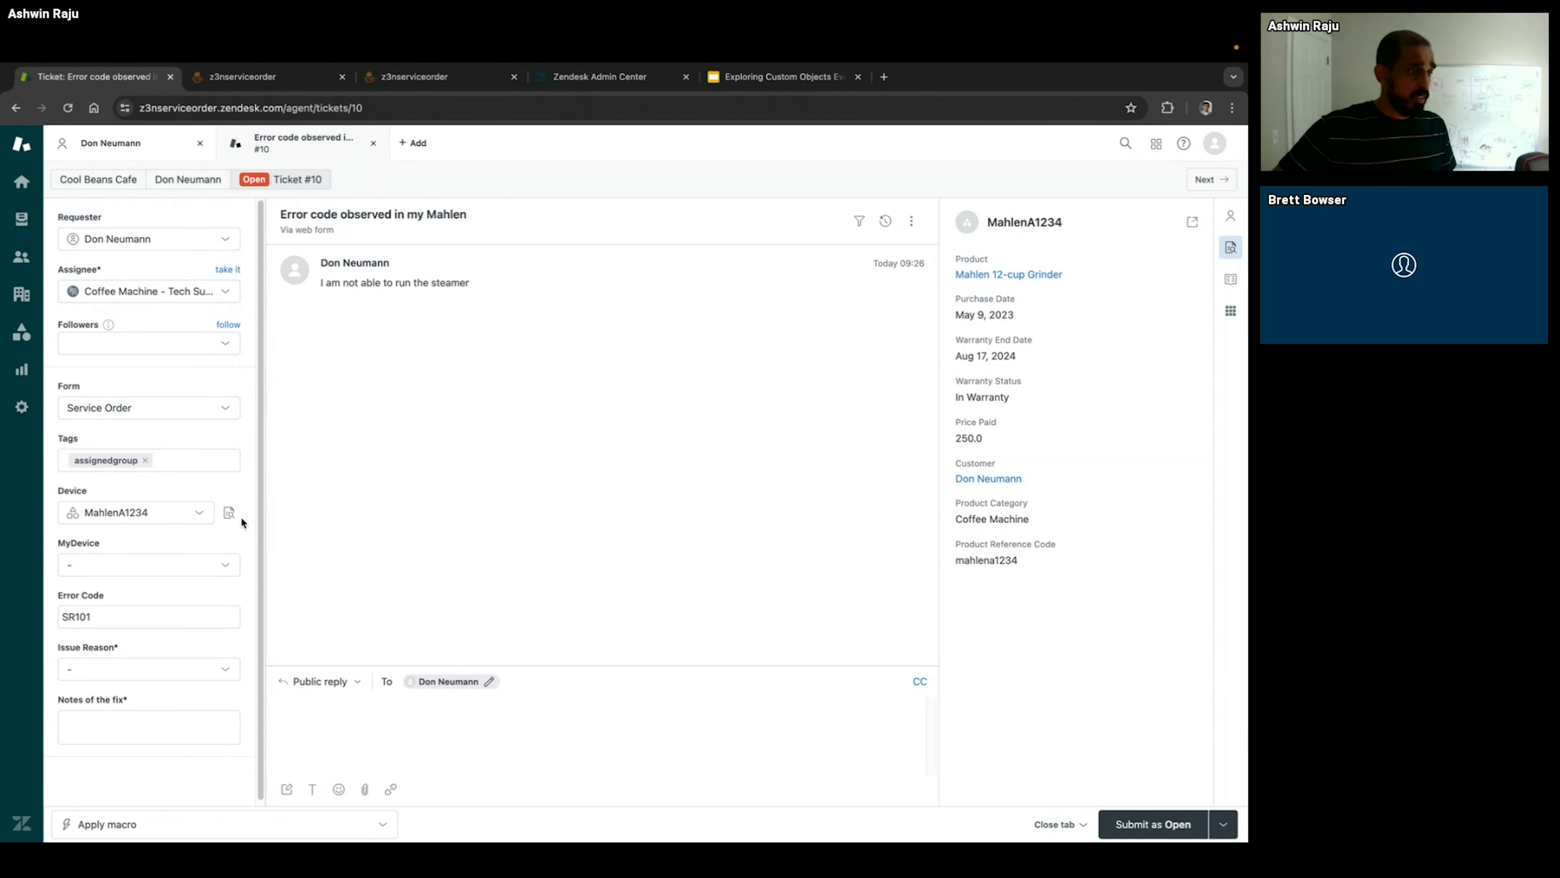
click(83, 293)
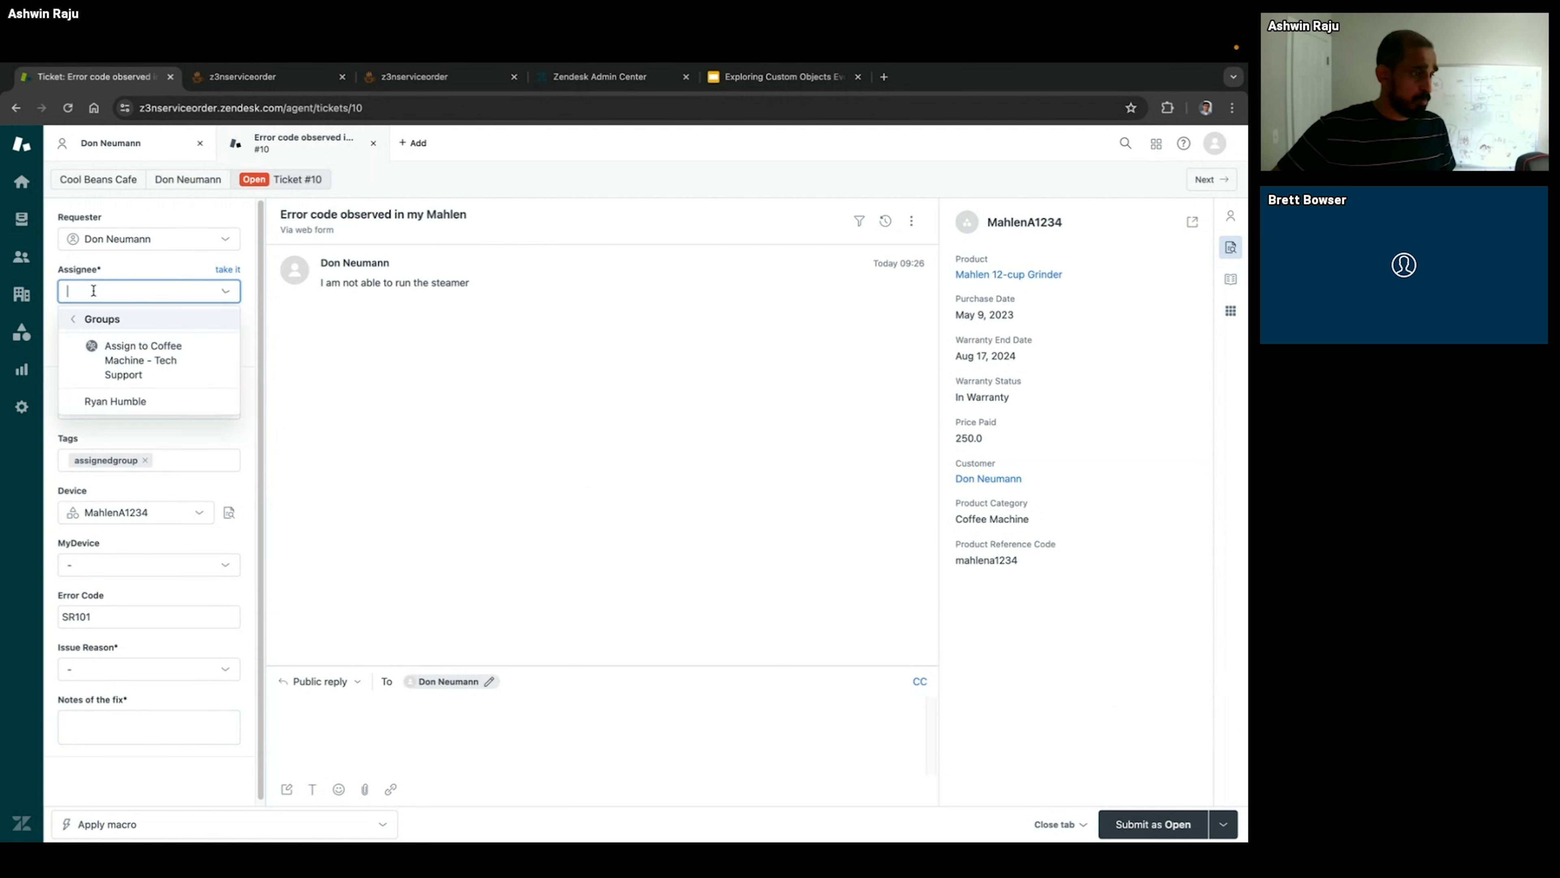
click(130, 403)
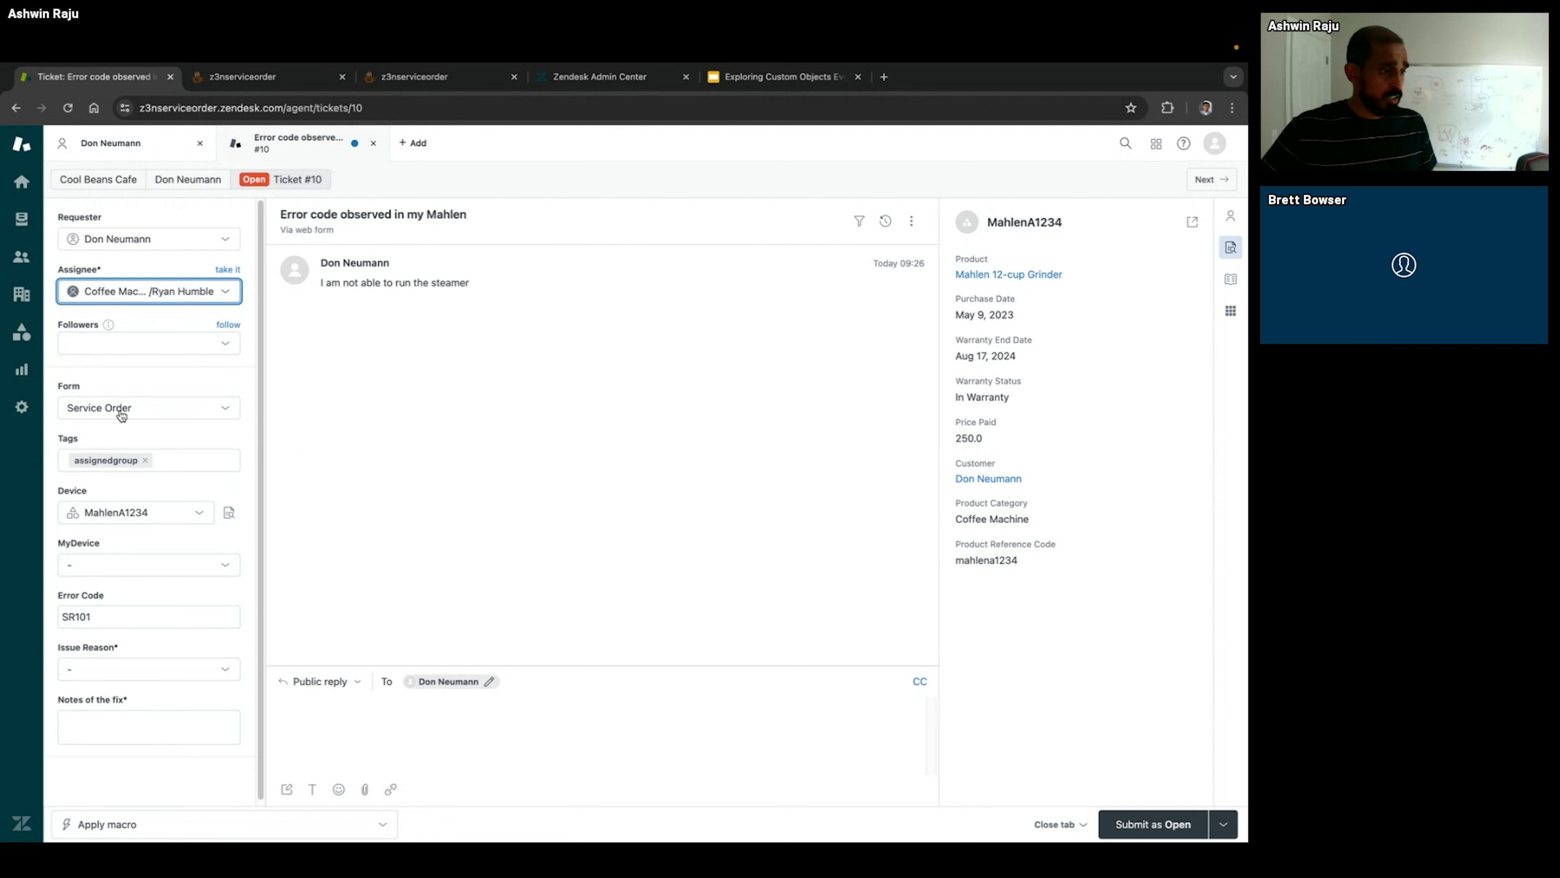
Step: Open the full MahlenA1234 record from the ticket's device preview and examine the notes of its existing service order
click(229, 512)
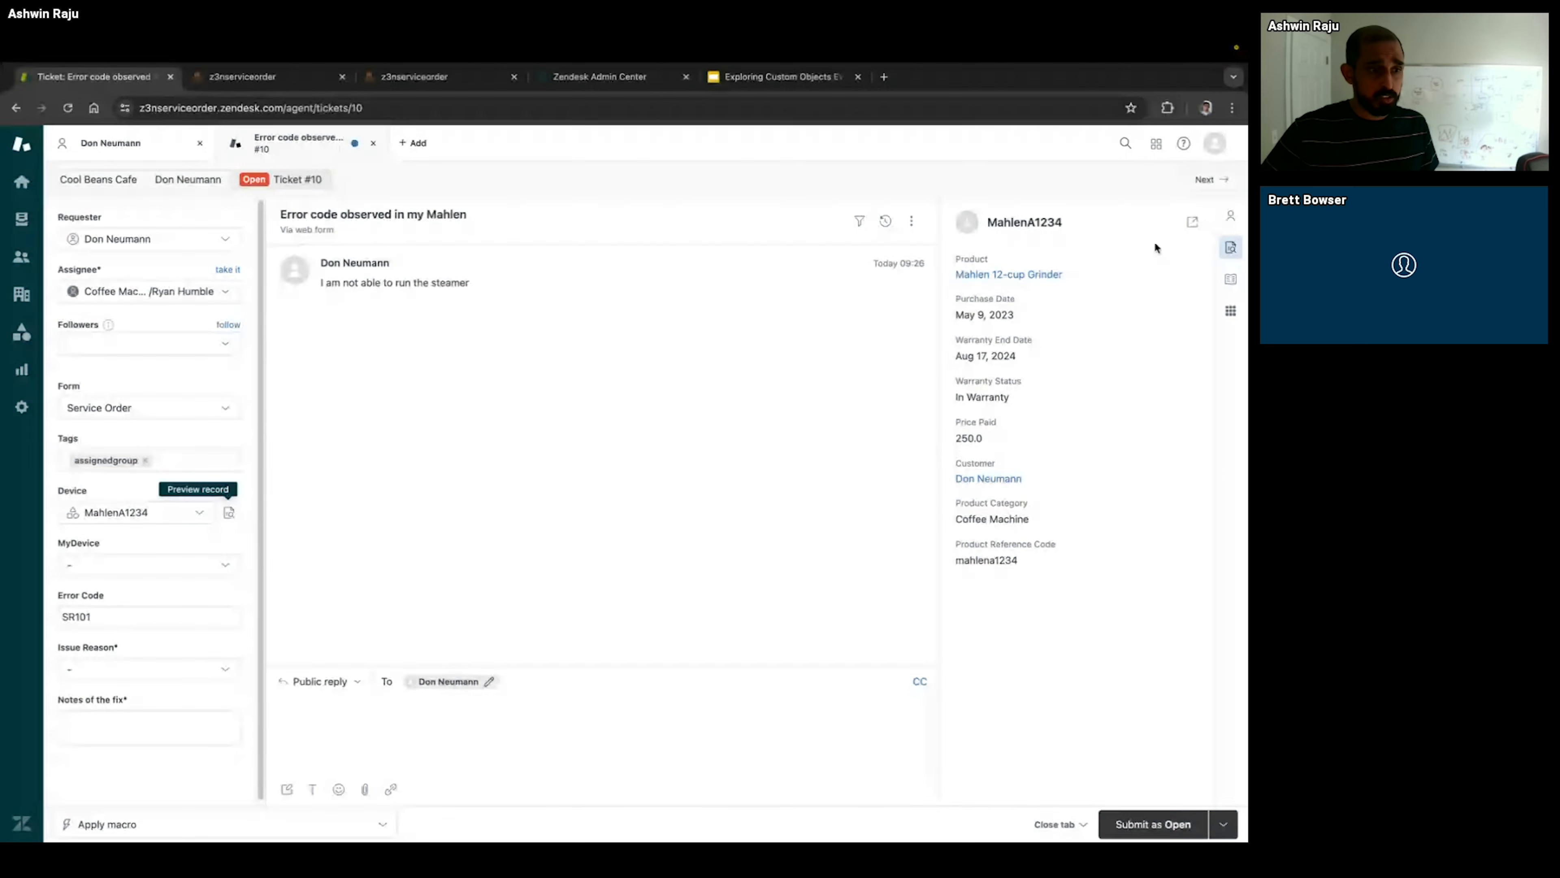
click(1192, 220)
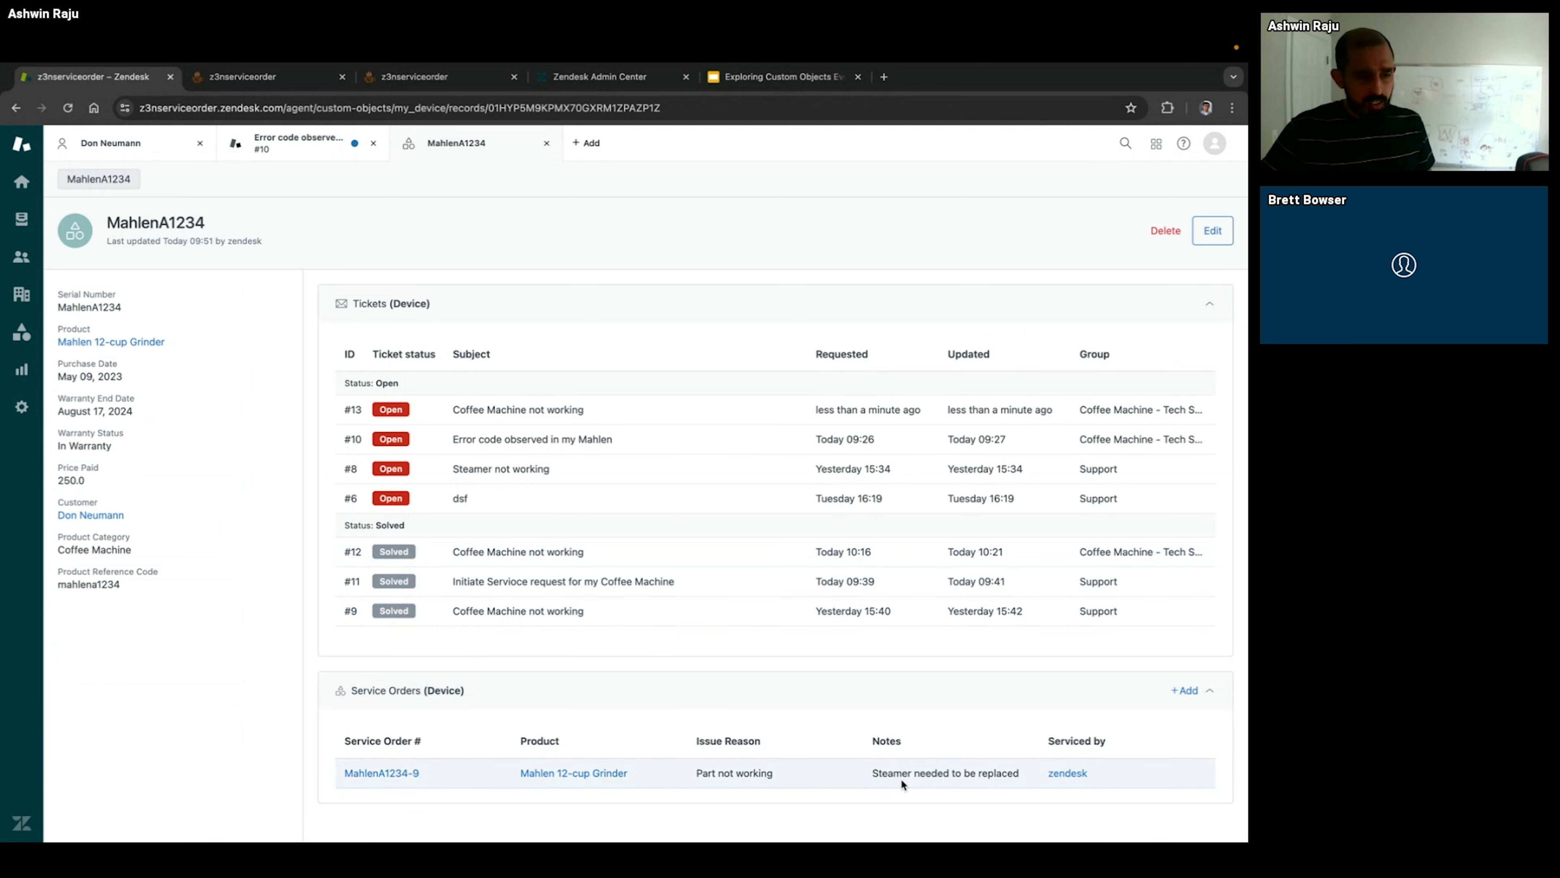
drag(879, 770, 1003, 776)
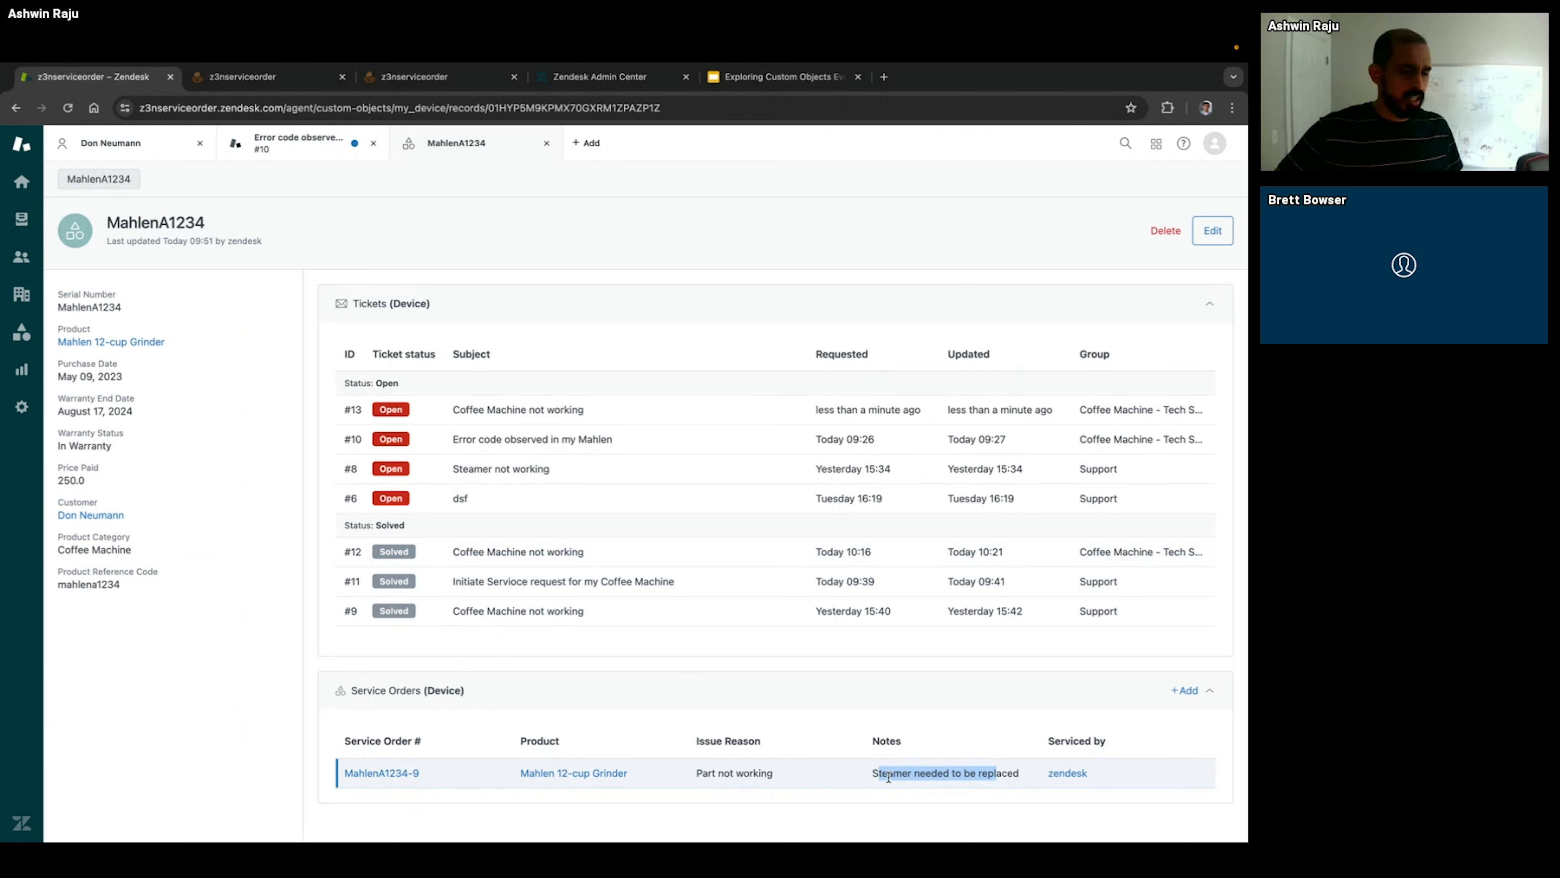
Step: Return to the ticket "Error code observed in my Mahlen" and set its issue reason to Part not working
mouse_move(283, 149)
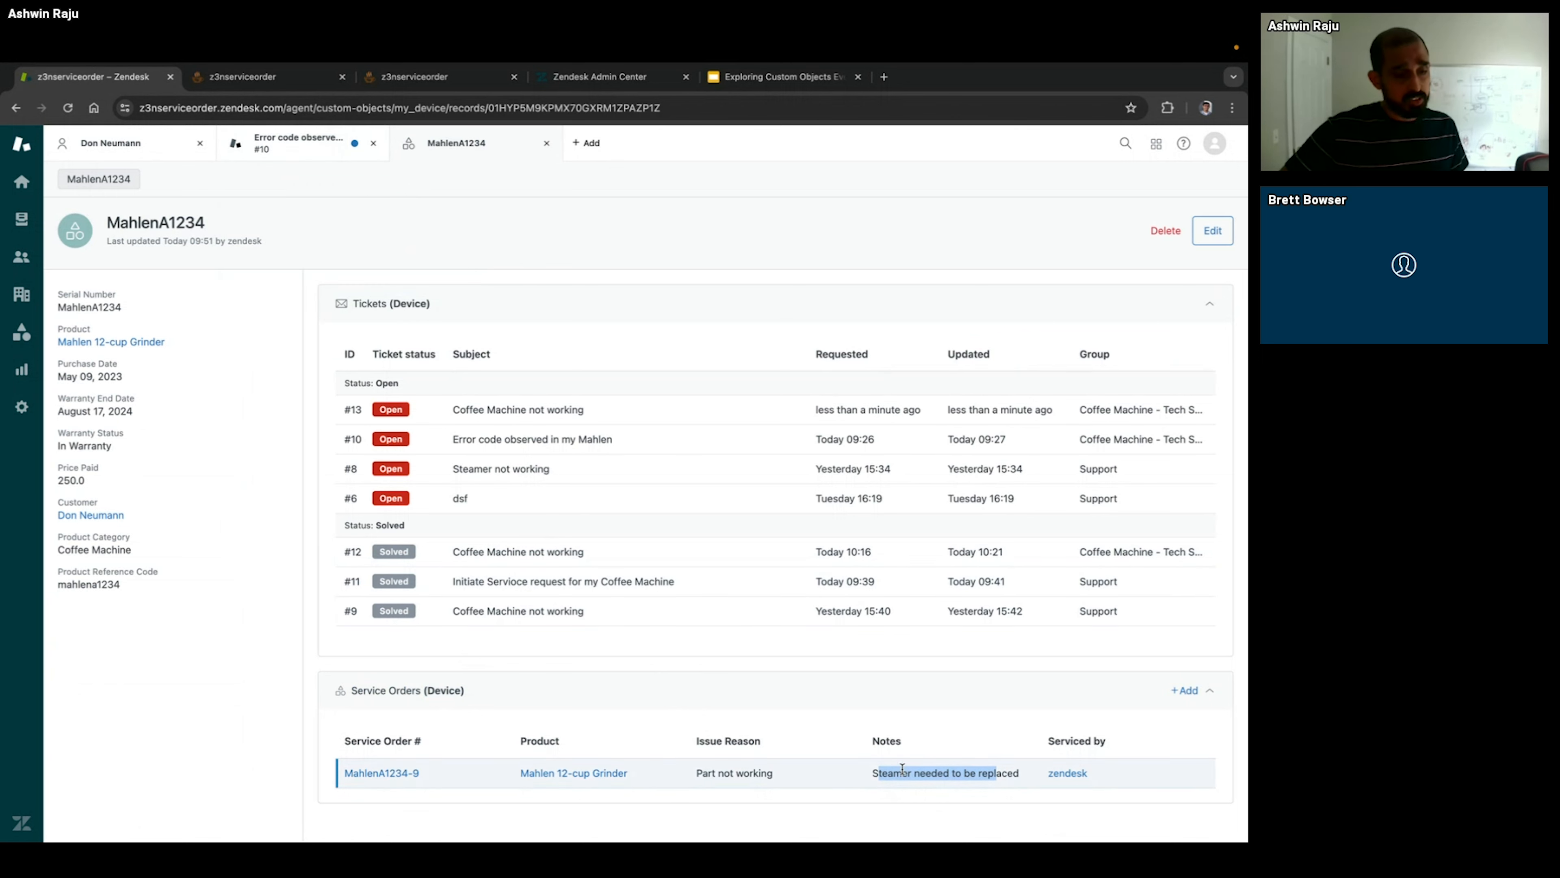
click(280, 138)
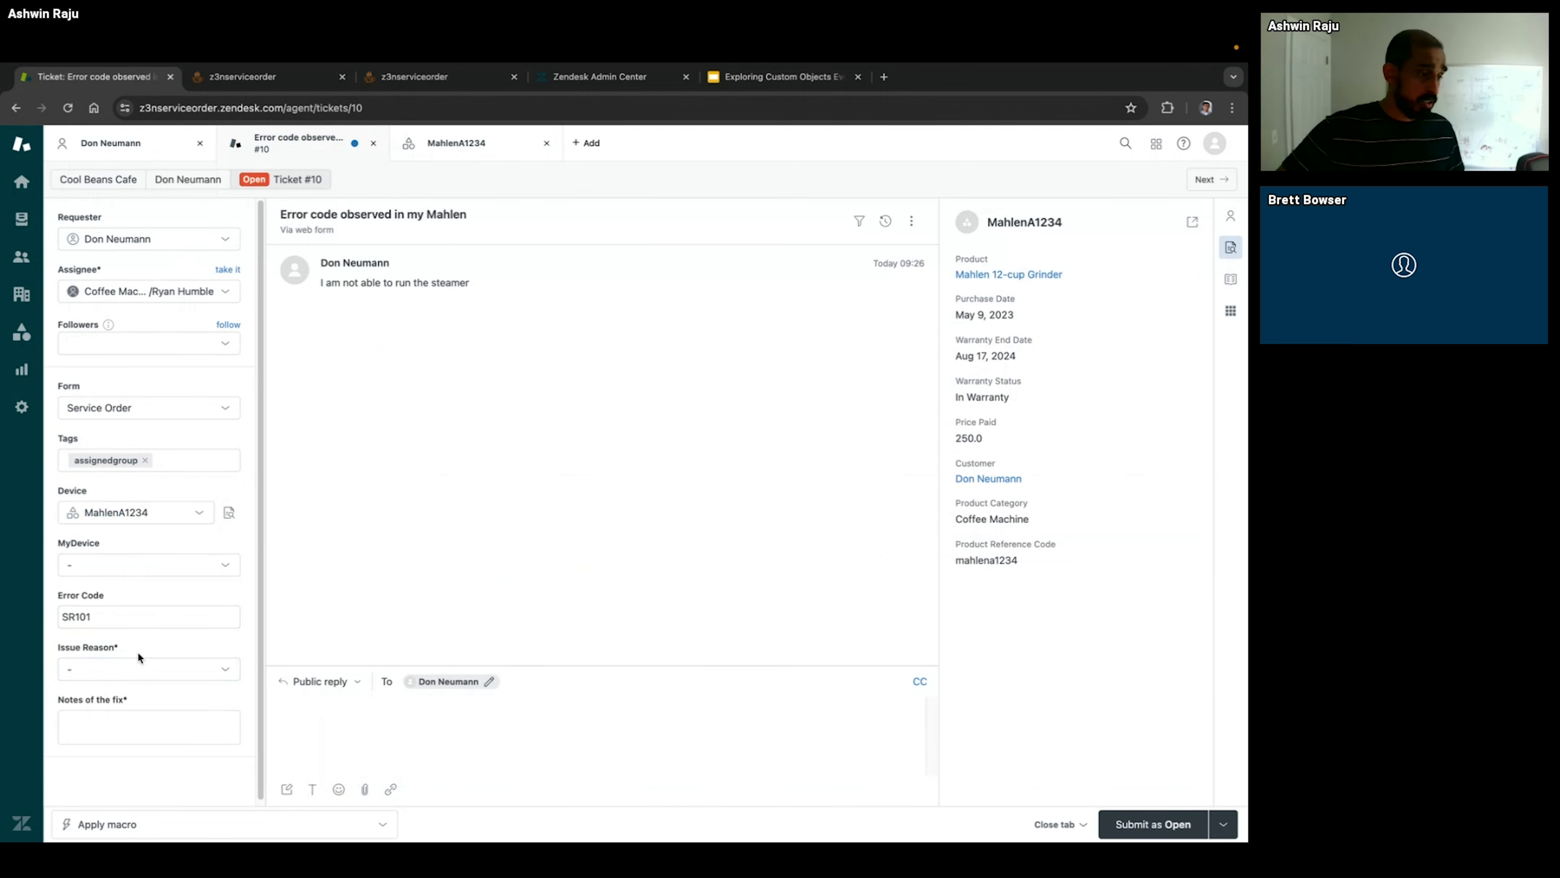
click(152, 668)
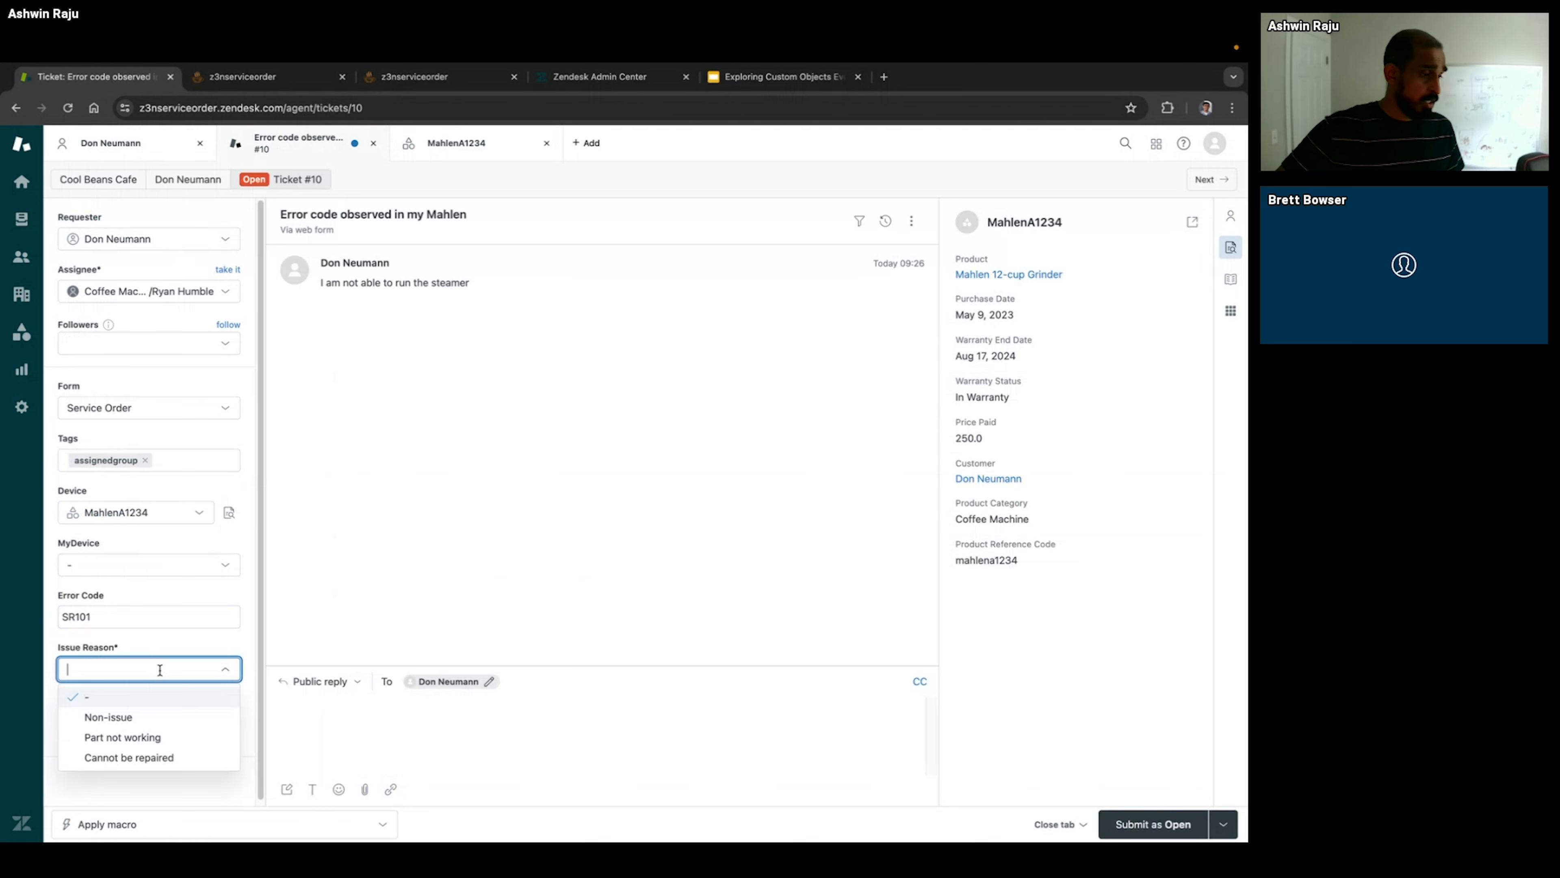
click(188, 739)
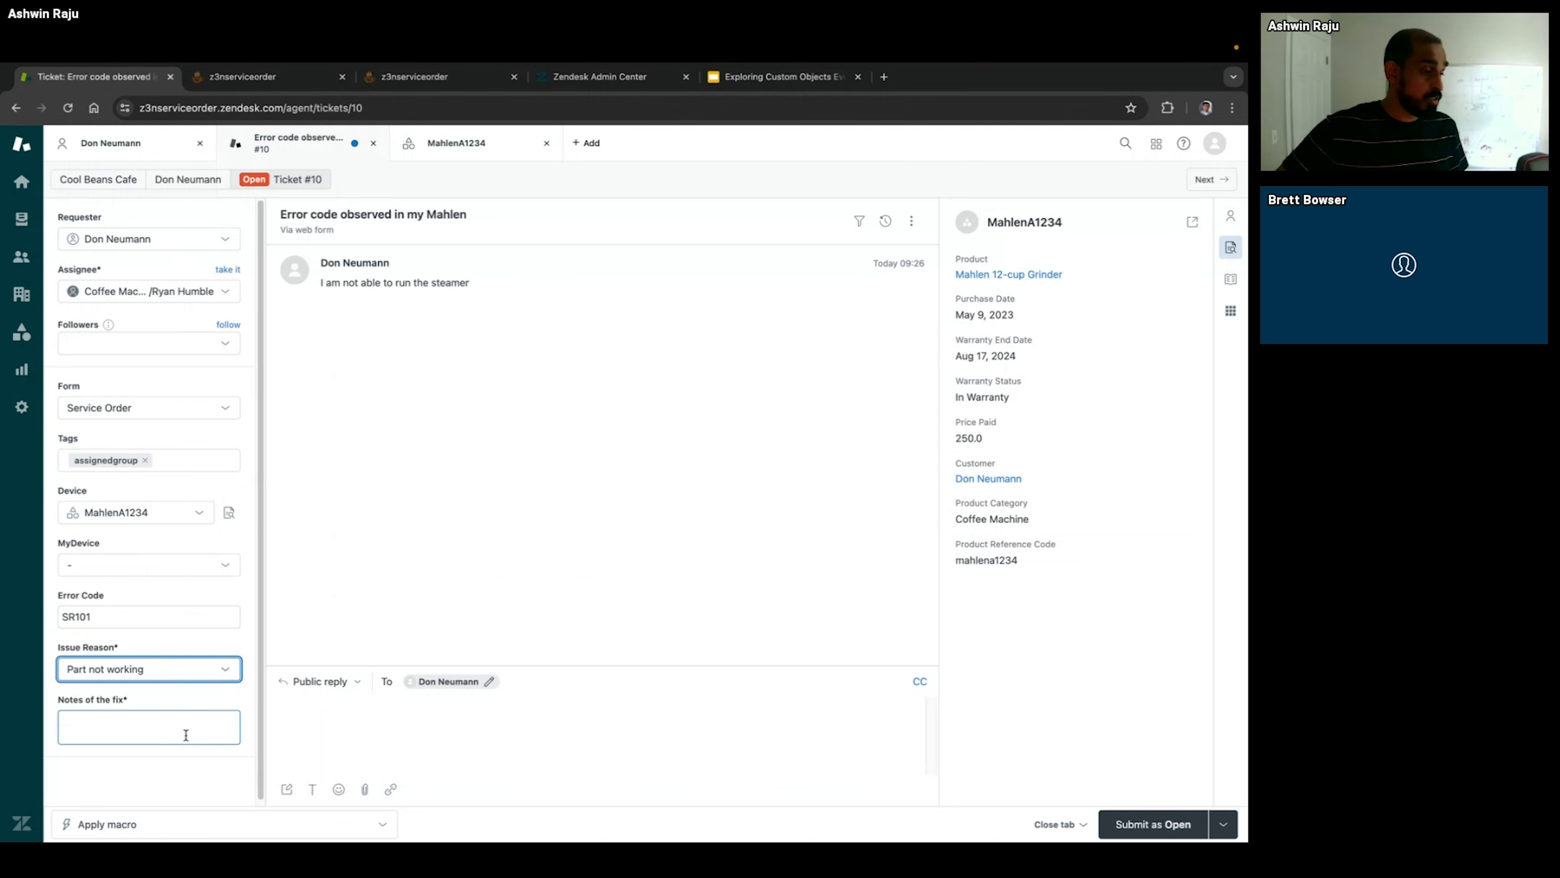
Step: Enter "Steamer was properly installed" as the notes of the fix and submit the ticket as Solved
click(135, 716)
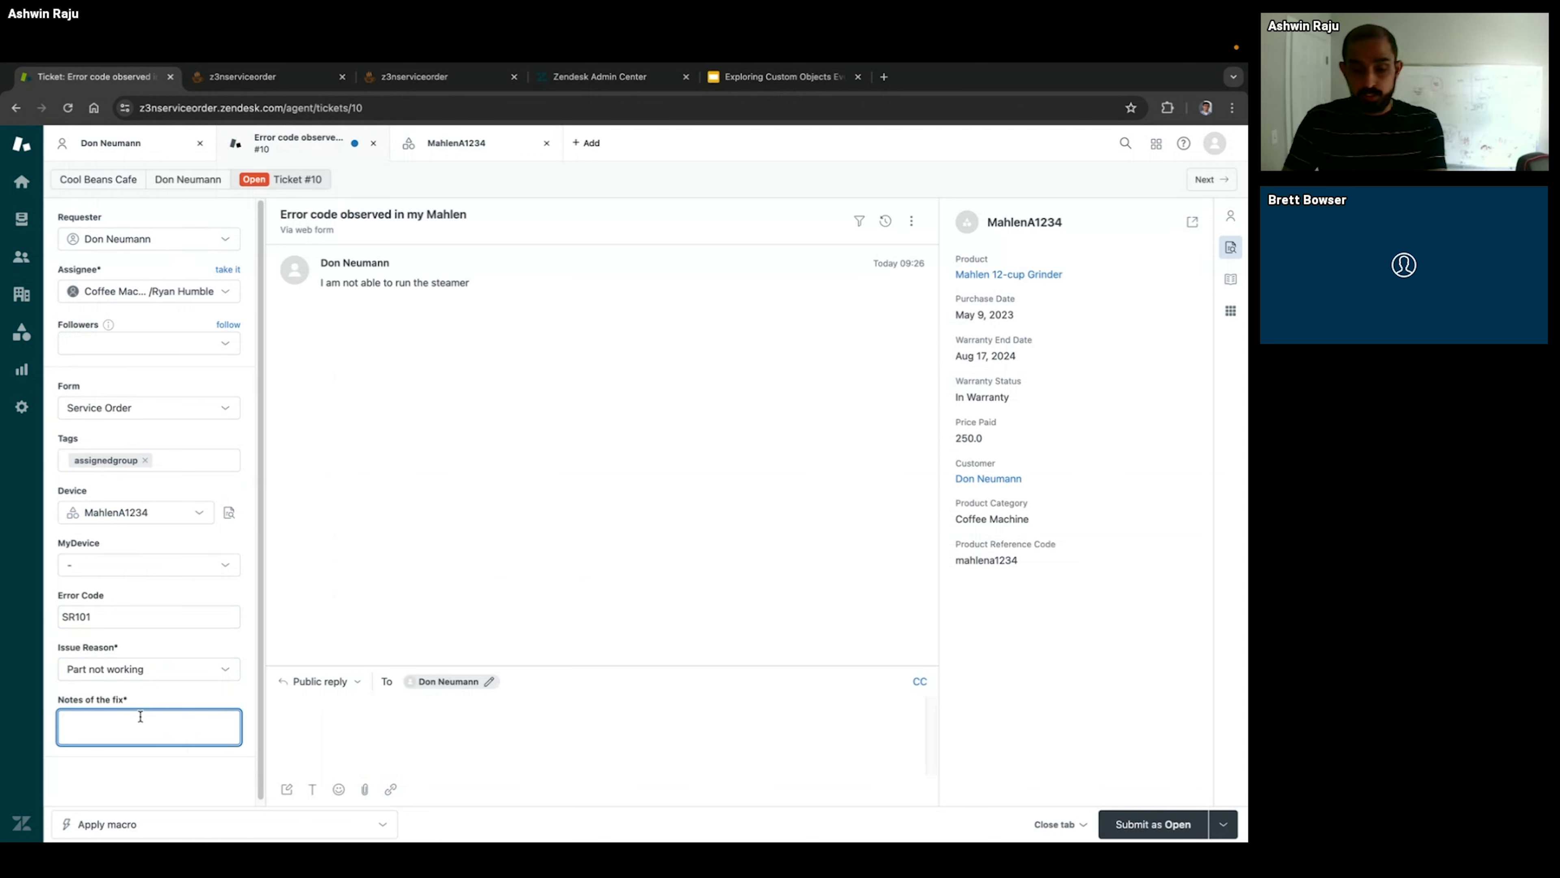
text(Steamer)
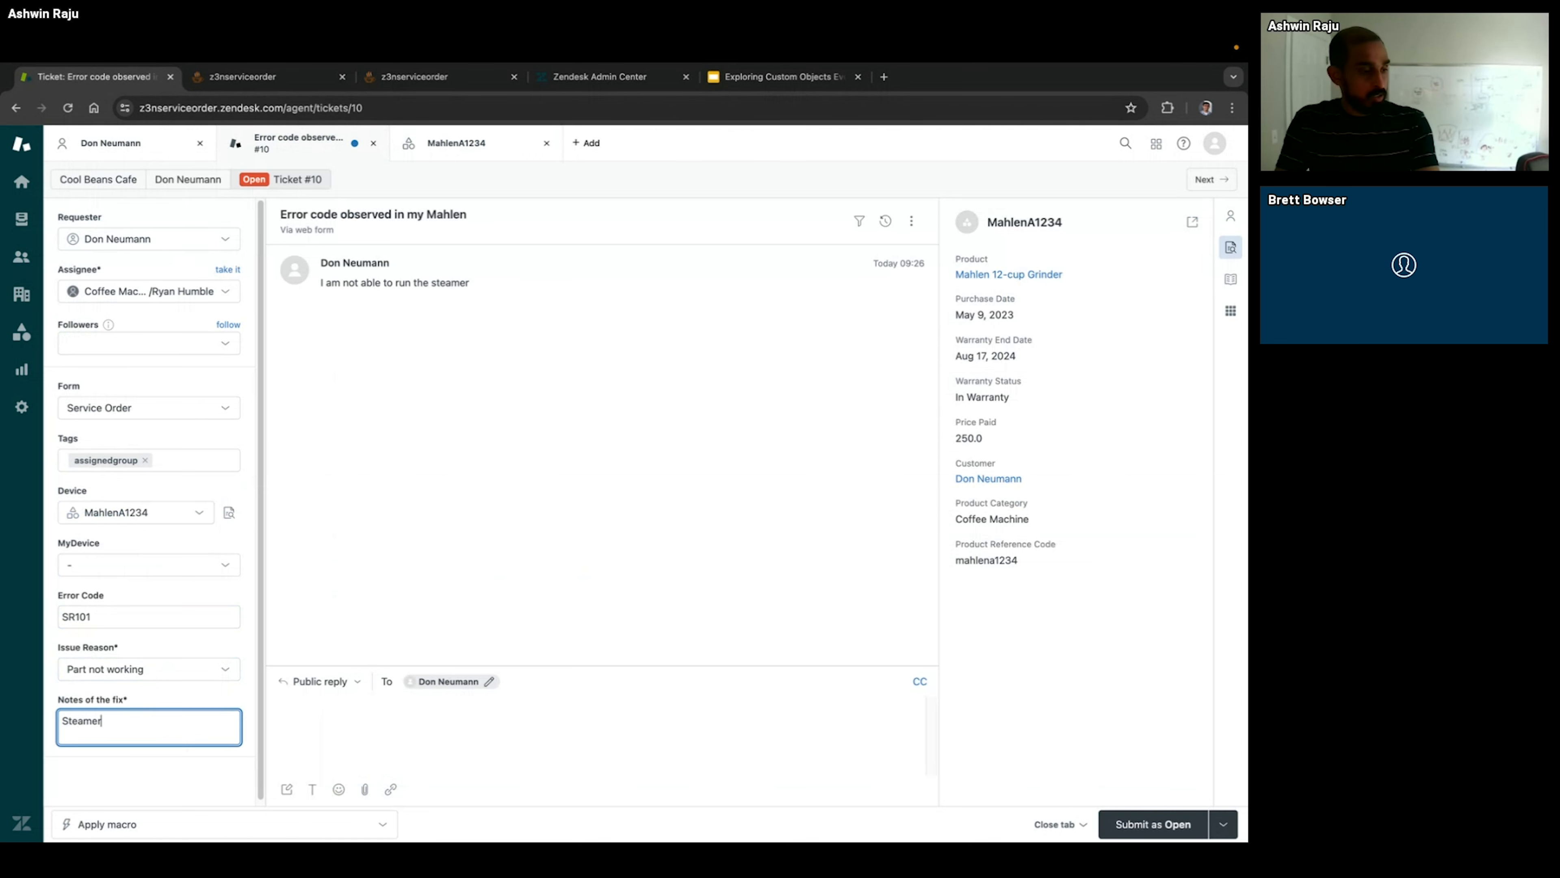
text( was pr)
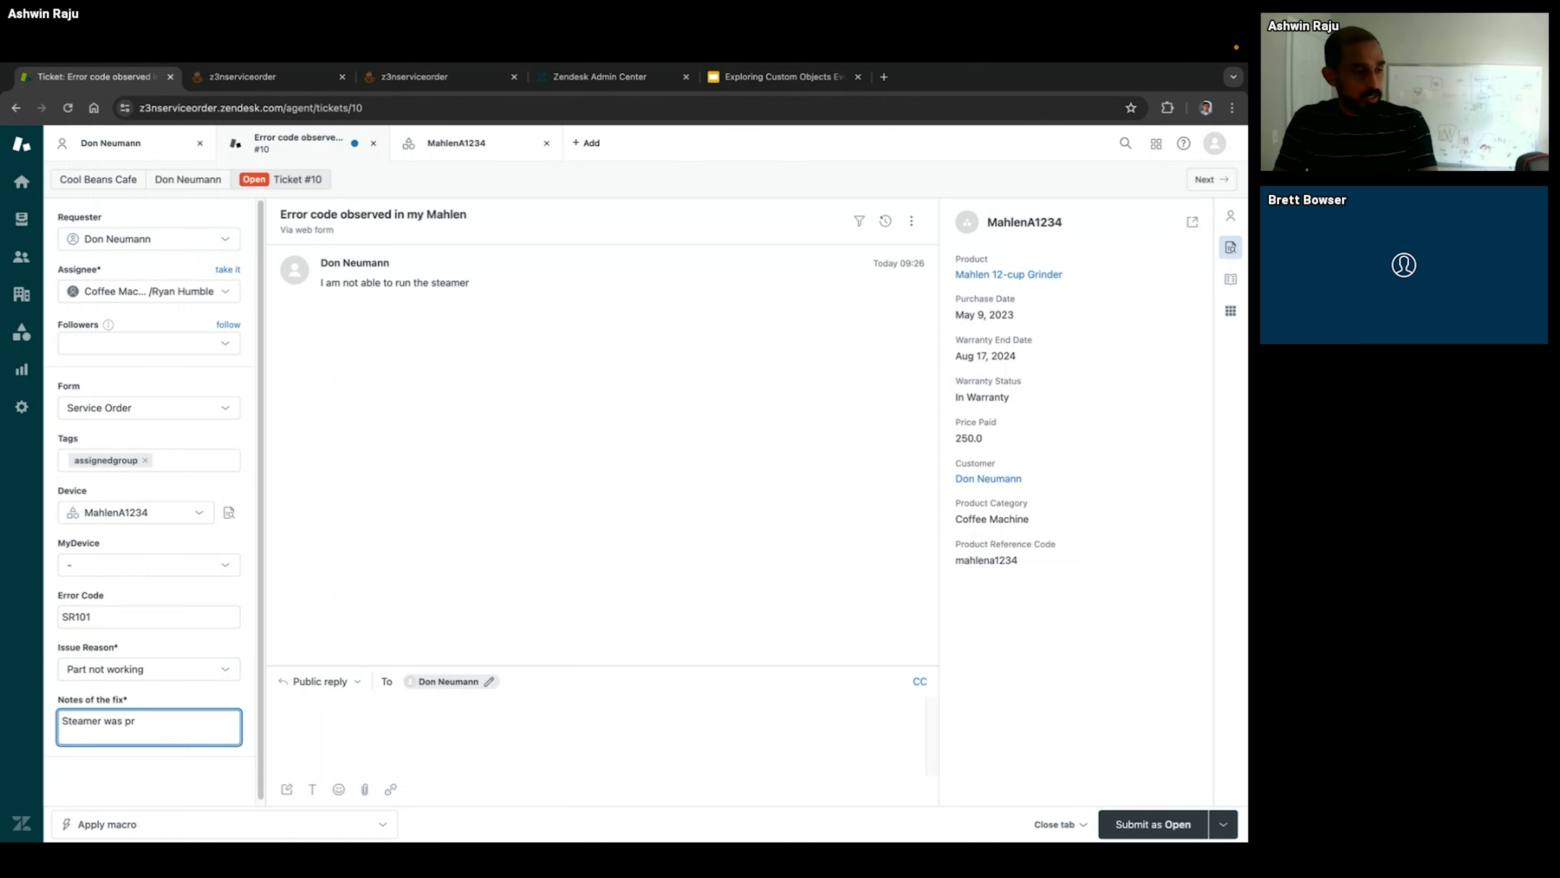
text(oper)
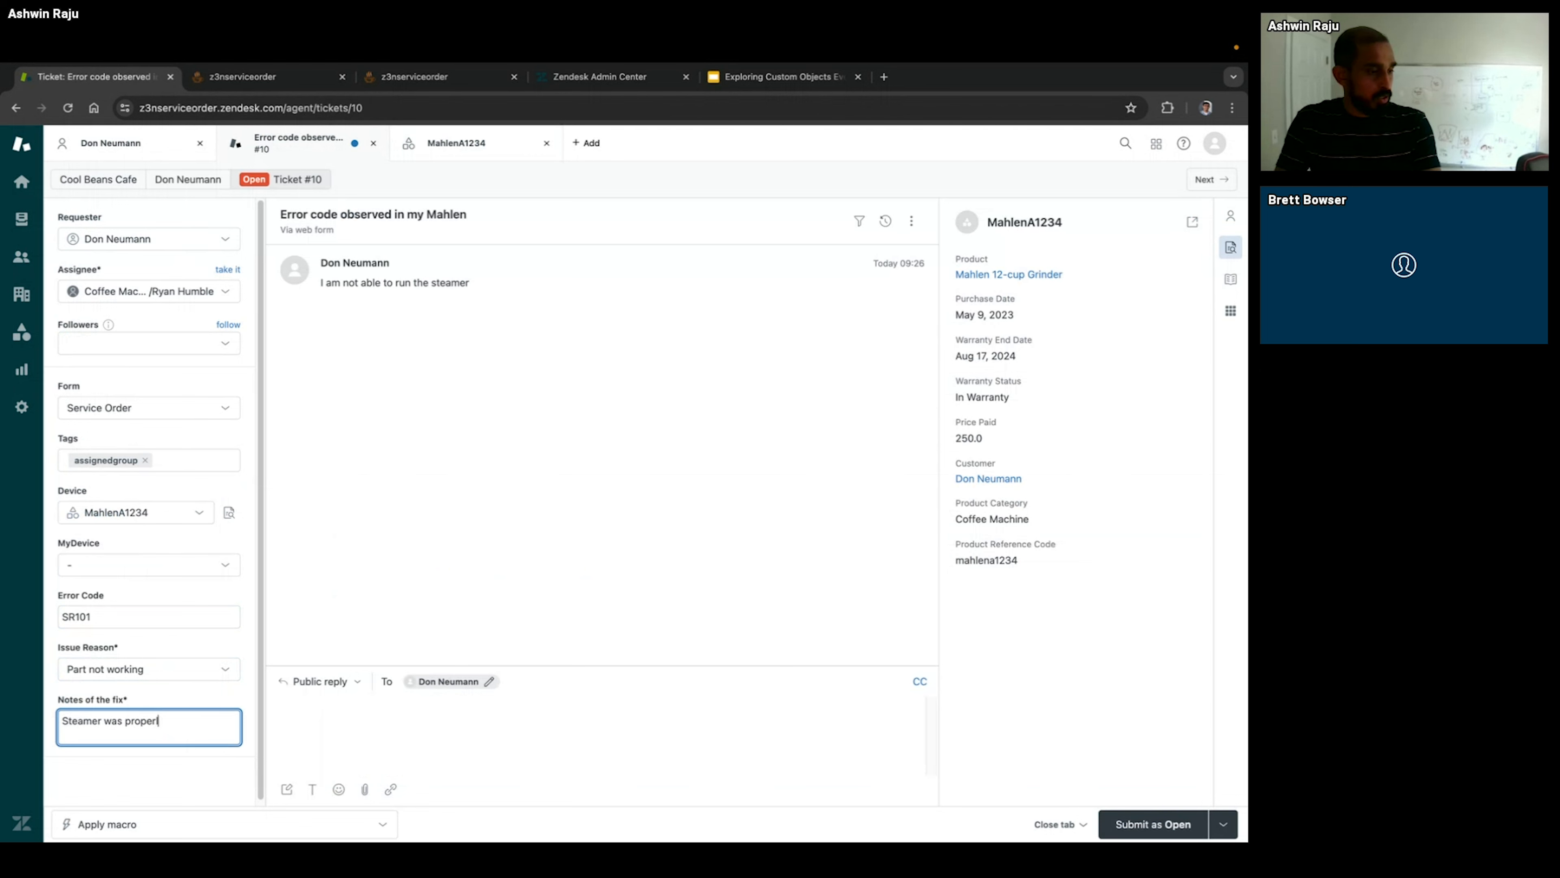
text(ly inst)
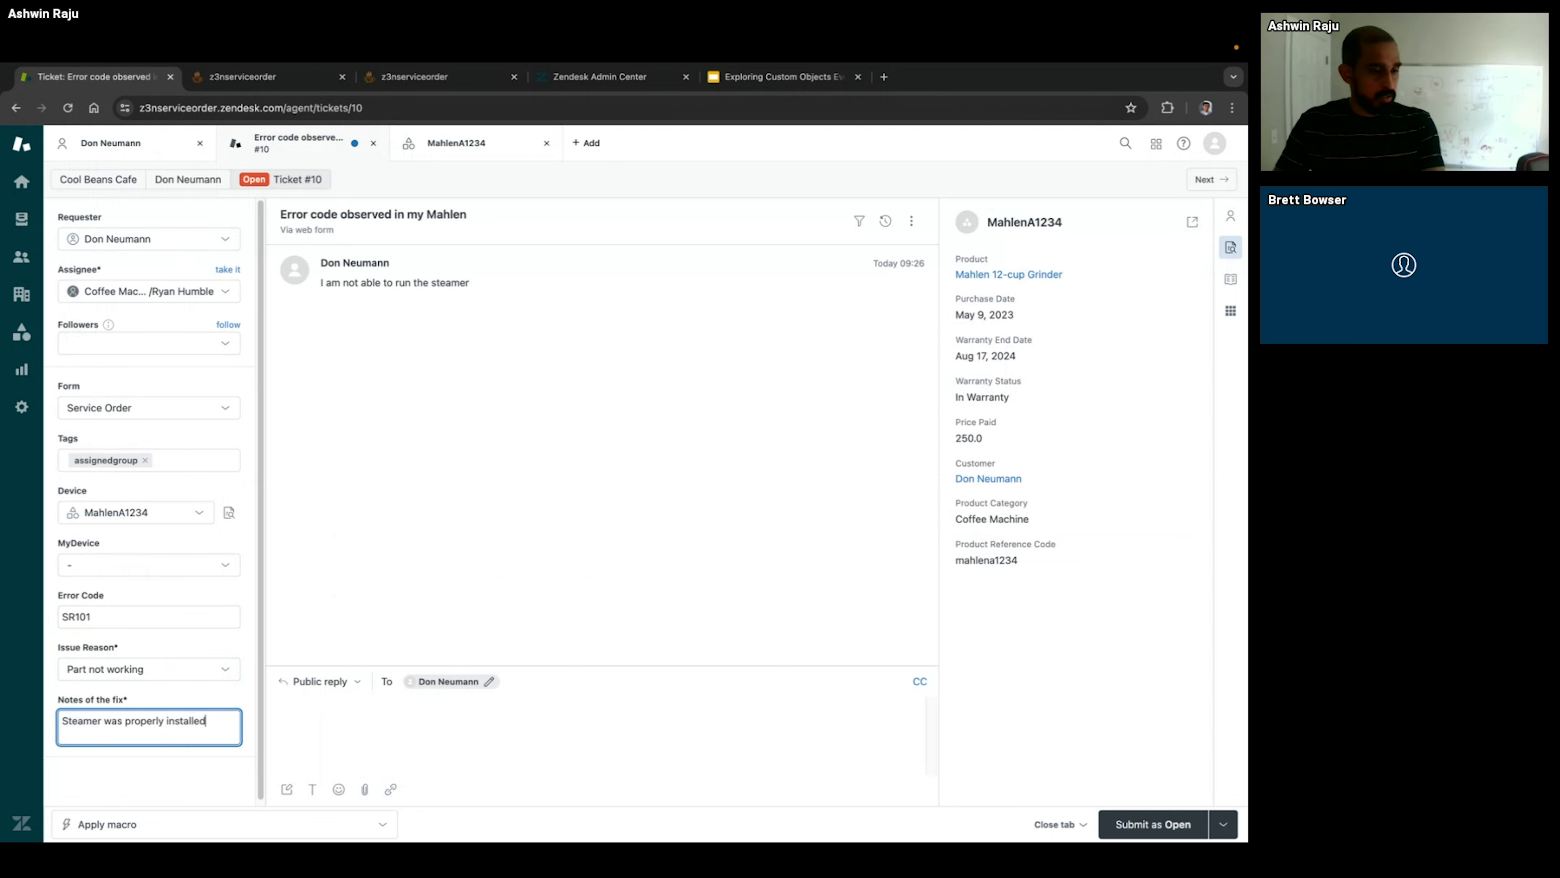
text(alled)
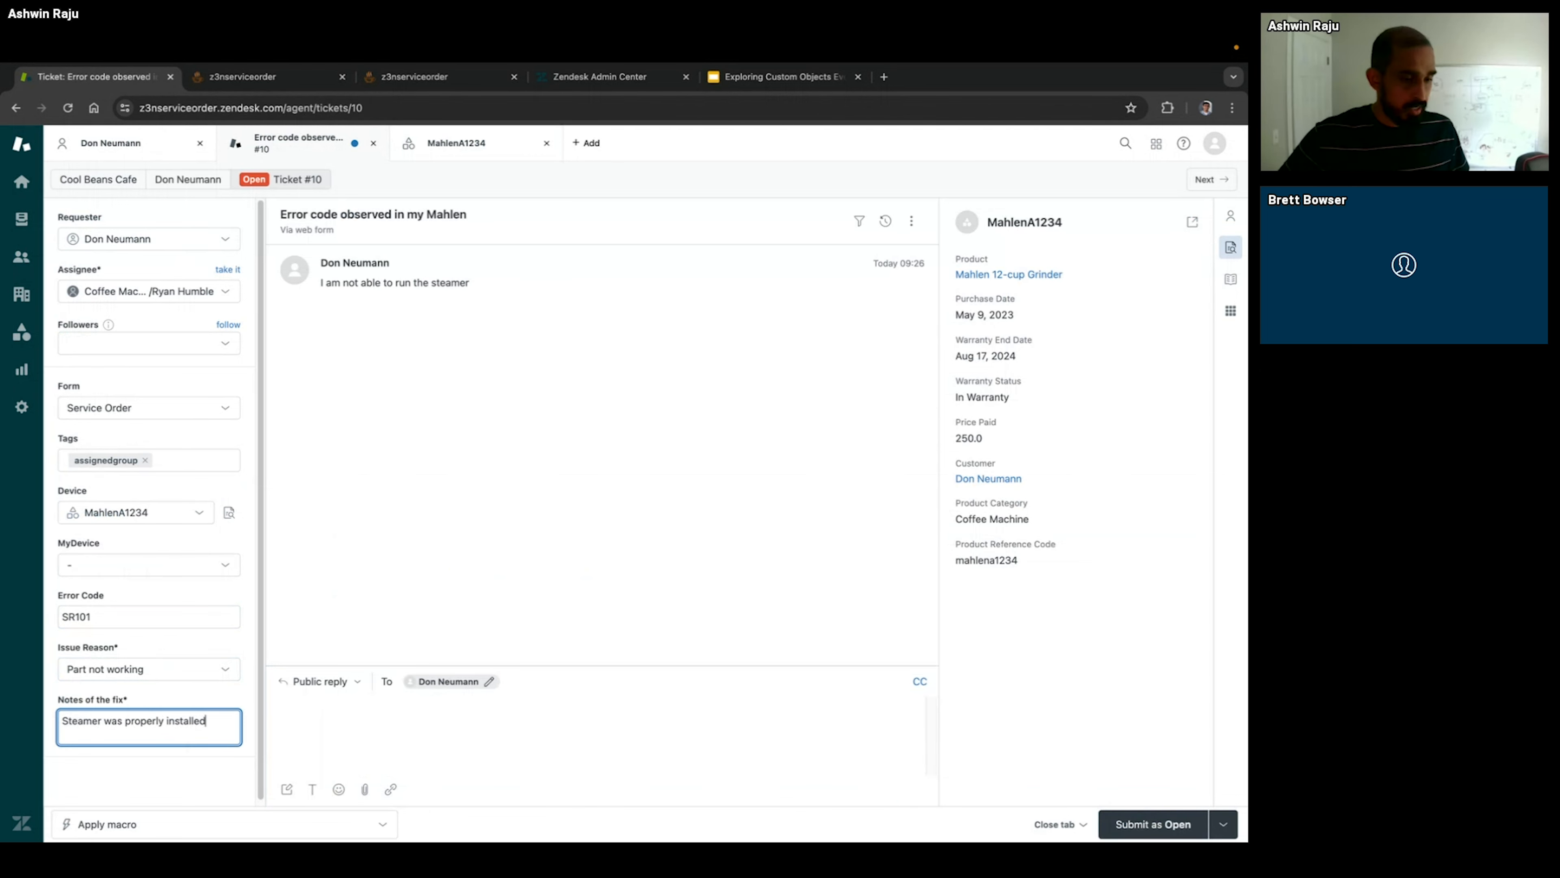
click(1221, 824)
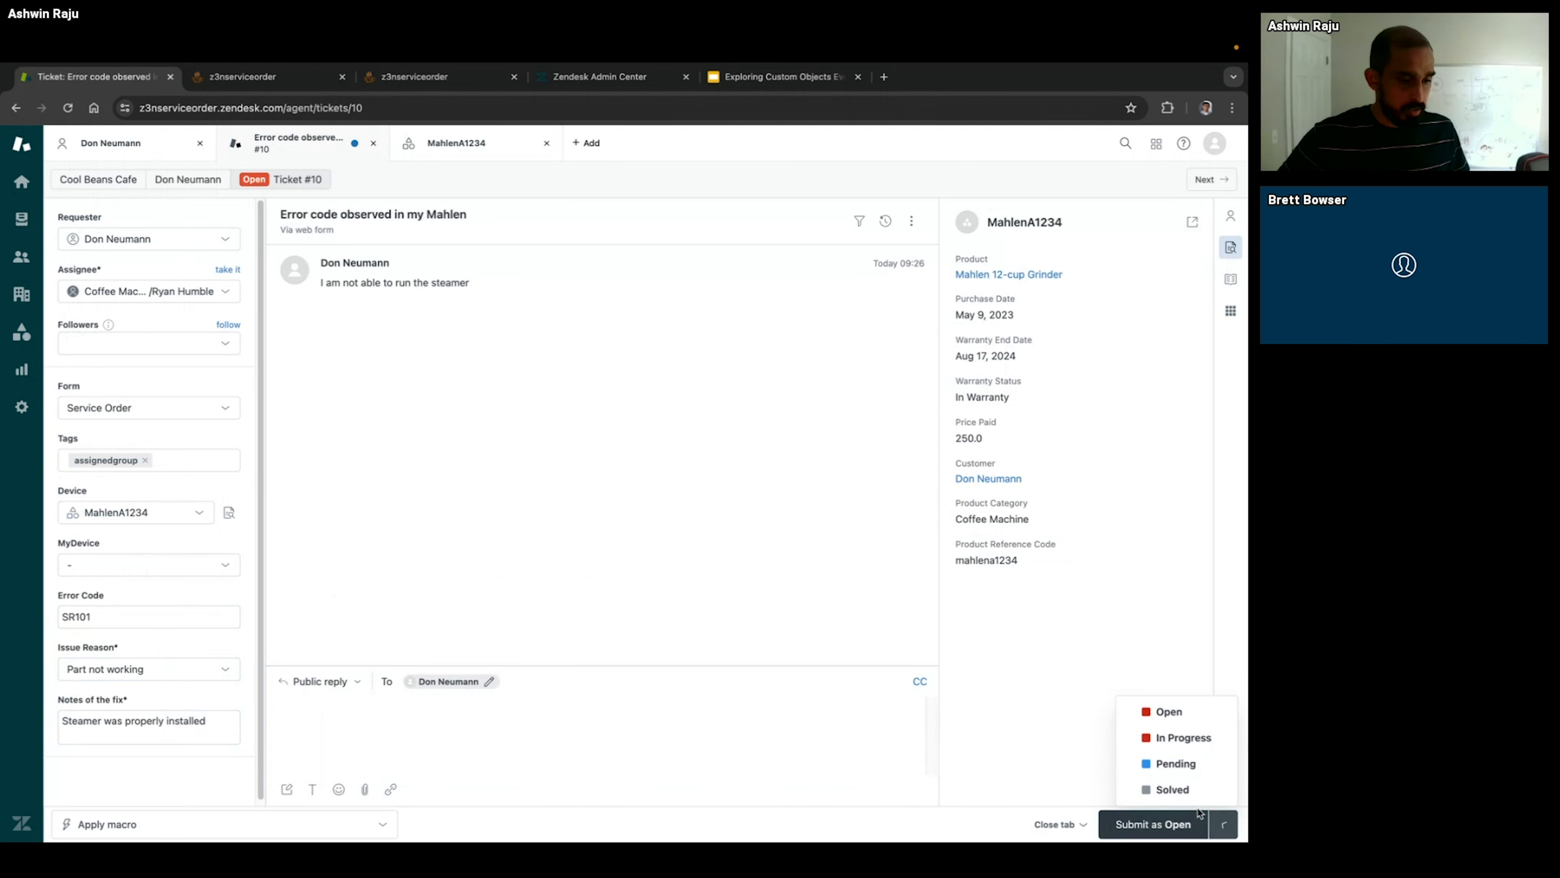
click(1157, 792)
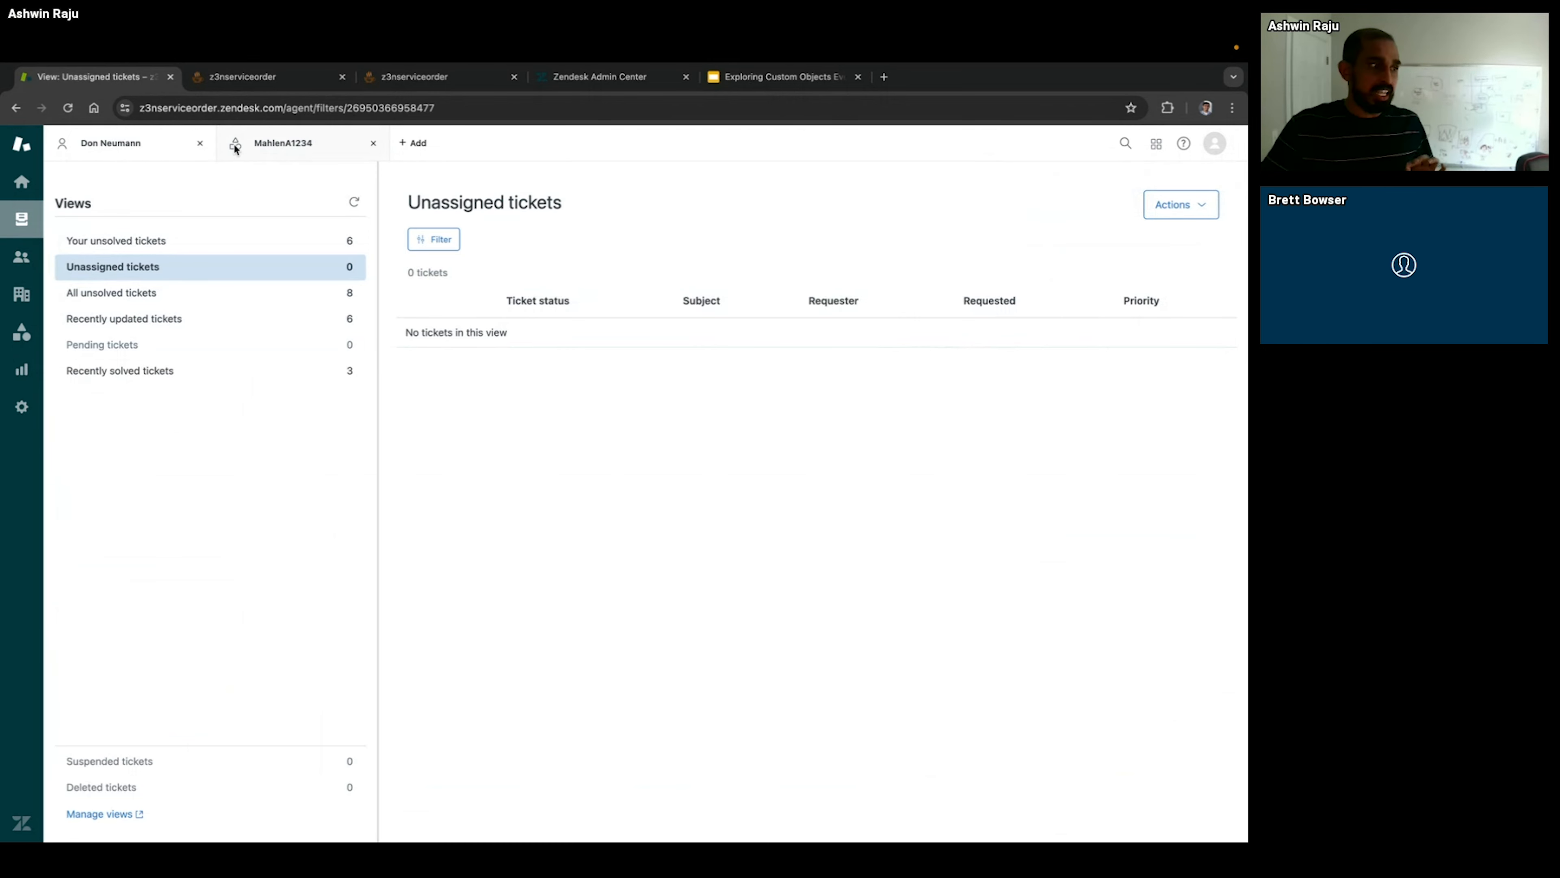
click(253, 143)
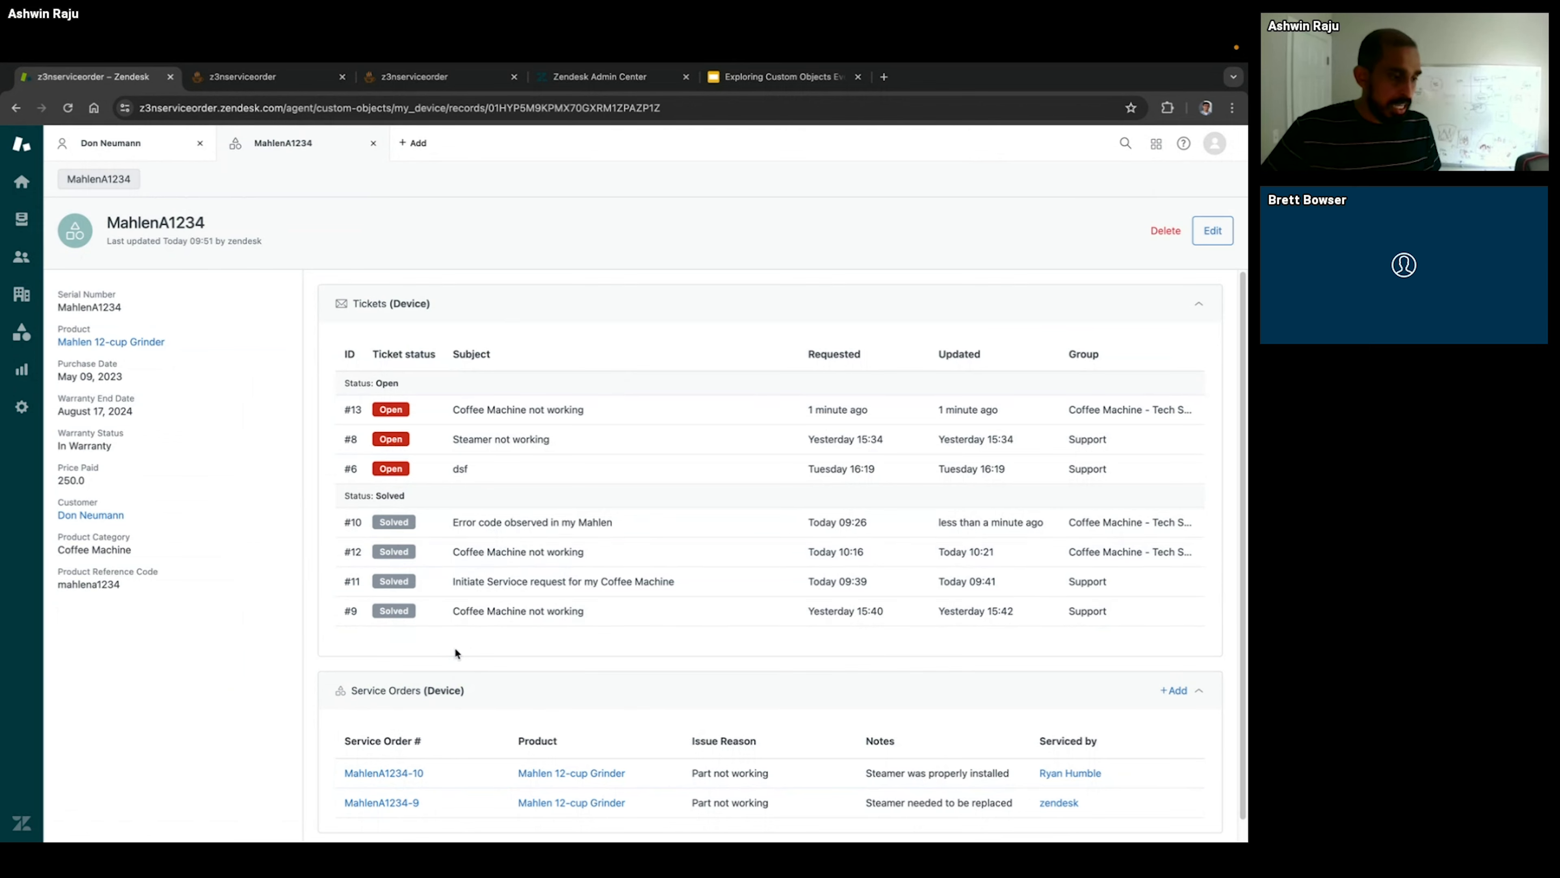
scroll(429, 688, down, 1)
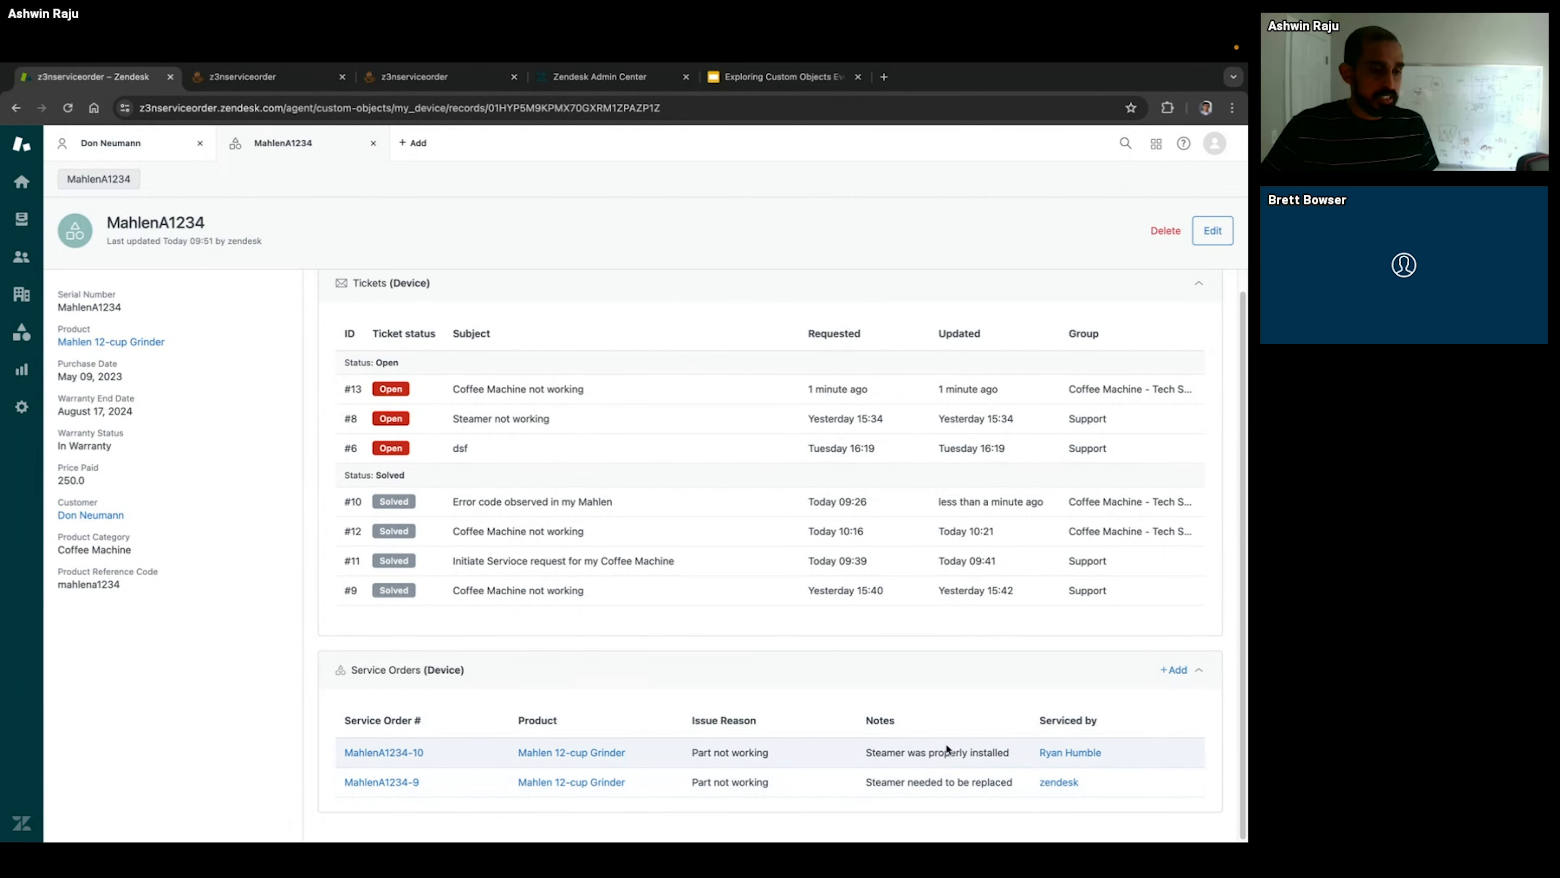
drag(882, 751, 1004, 751)
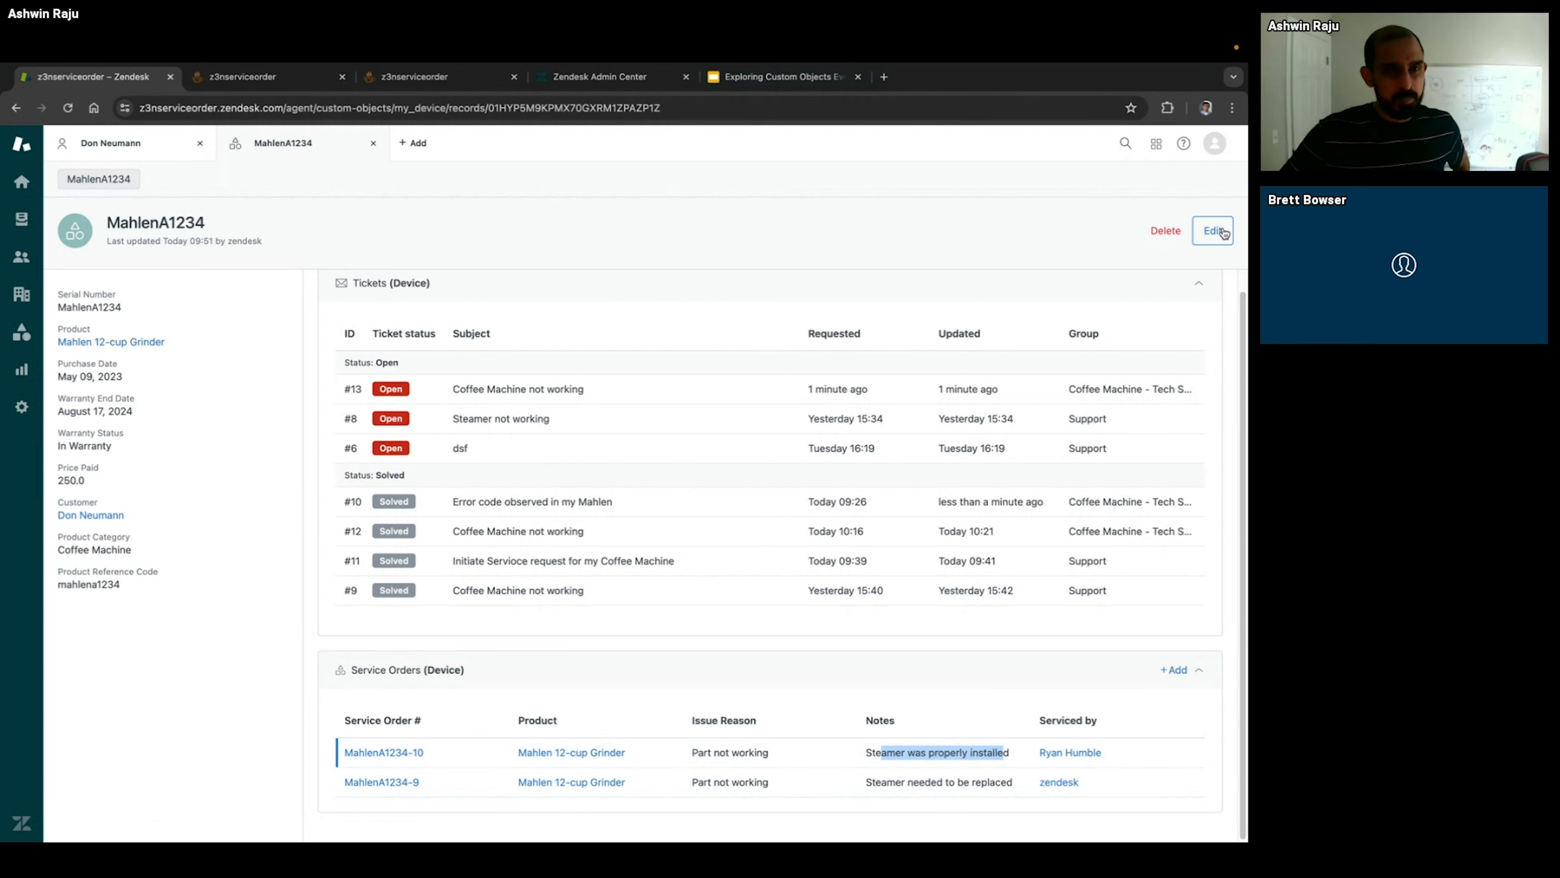
Step: Switch to Zendesk Admin Center, open the My Device custom object, and examine its fields
click(270, 79)
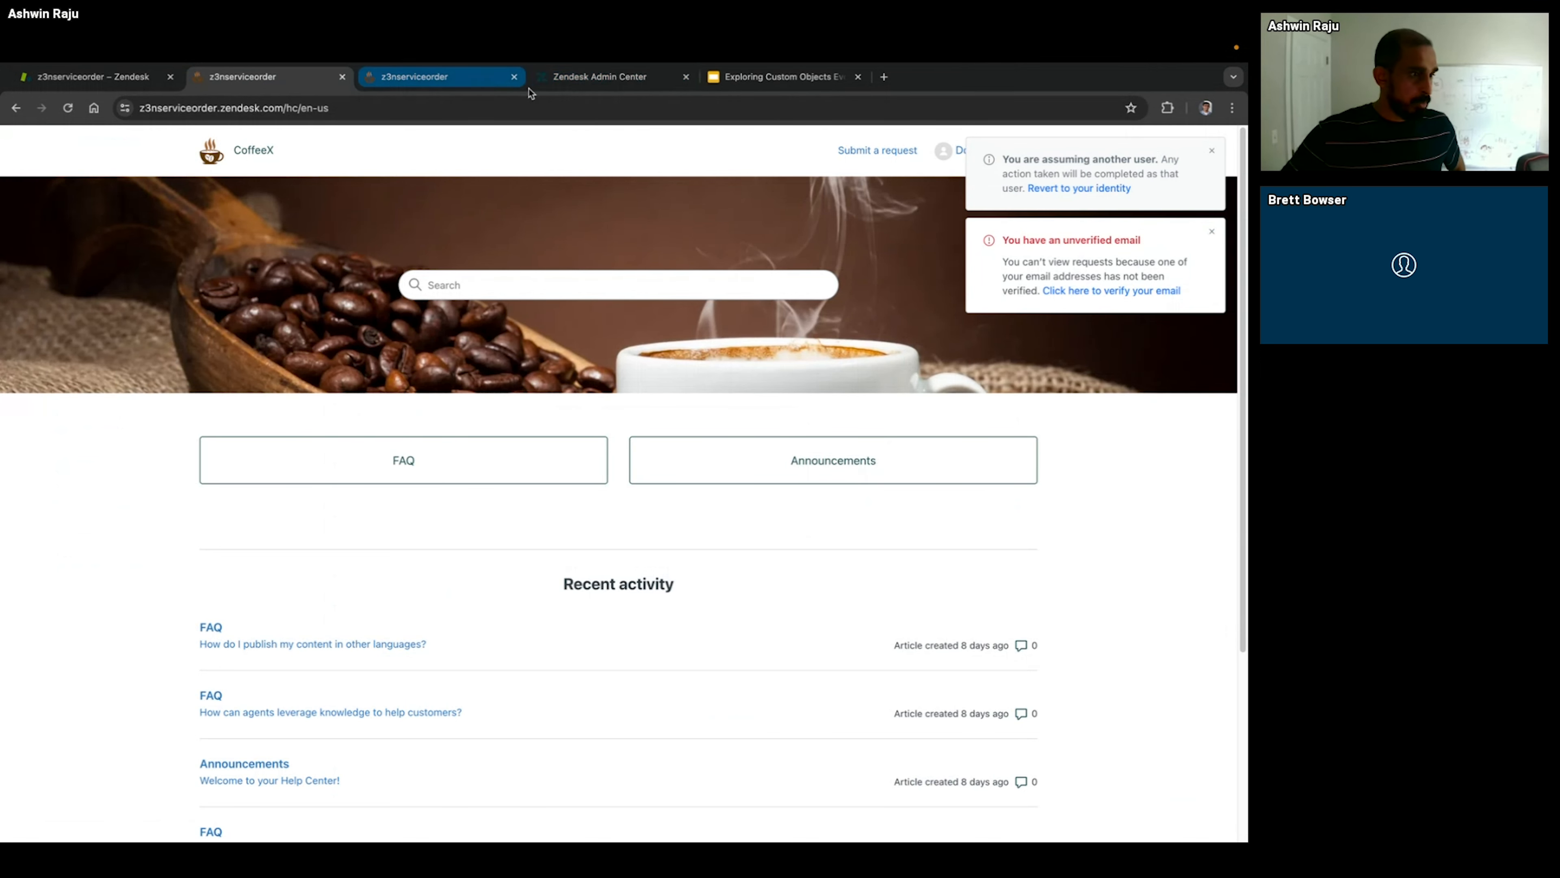
click(553, 77)
click(113, 447)
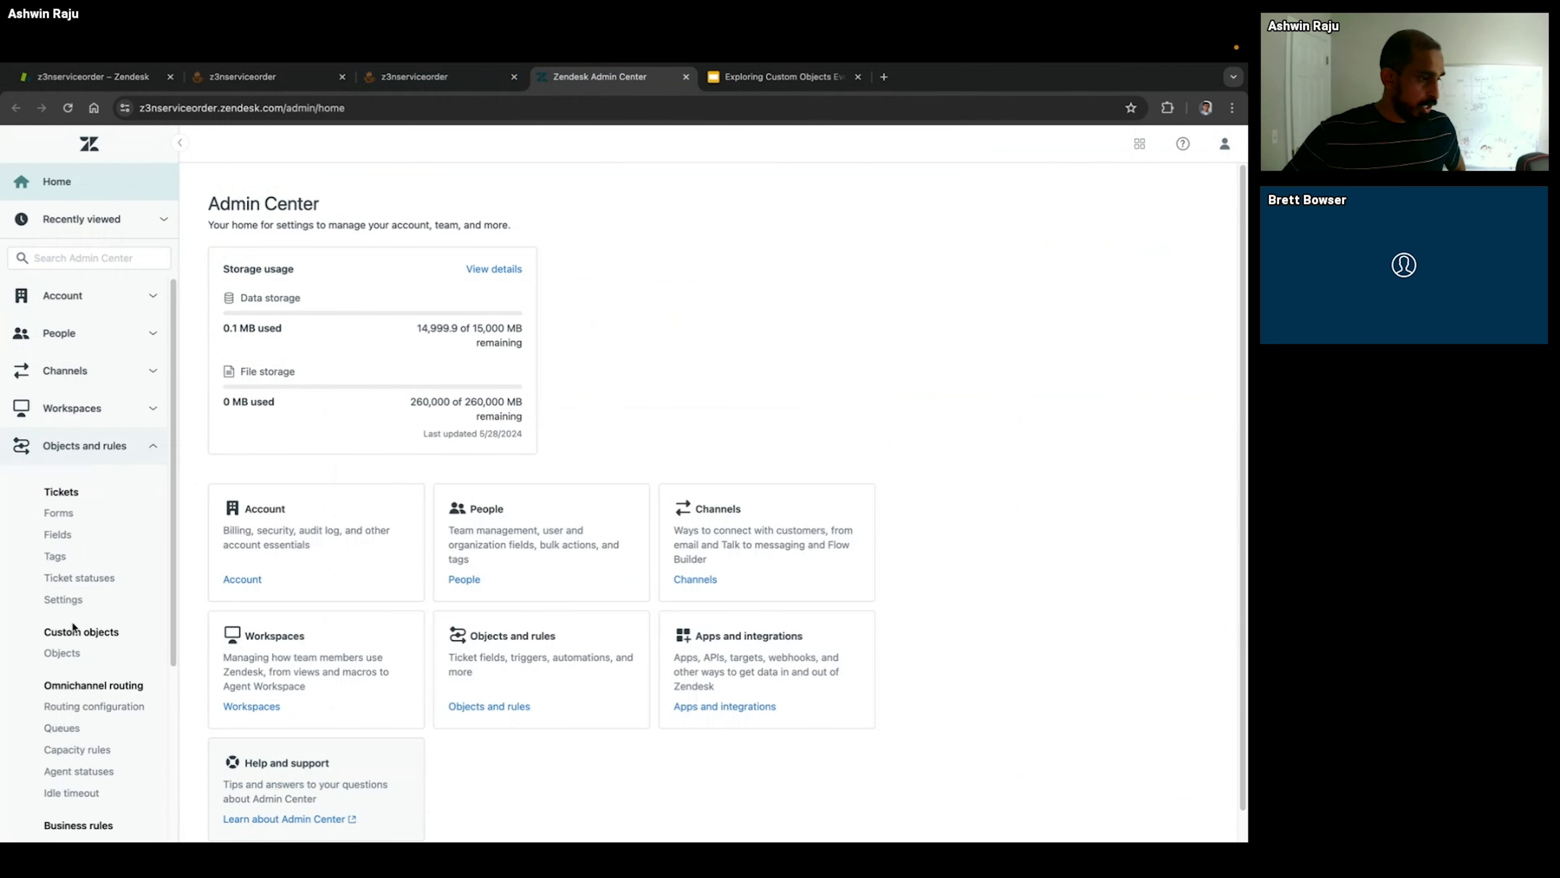
click(62, 653)
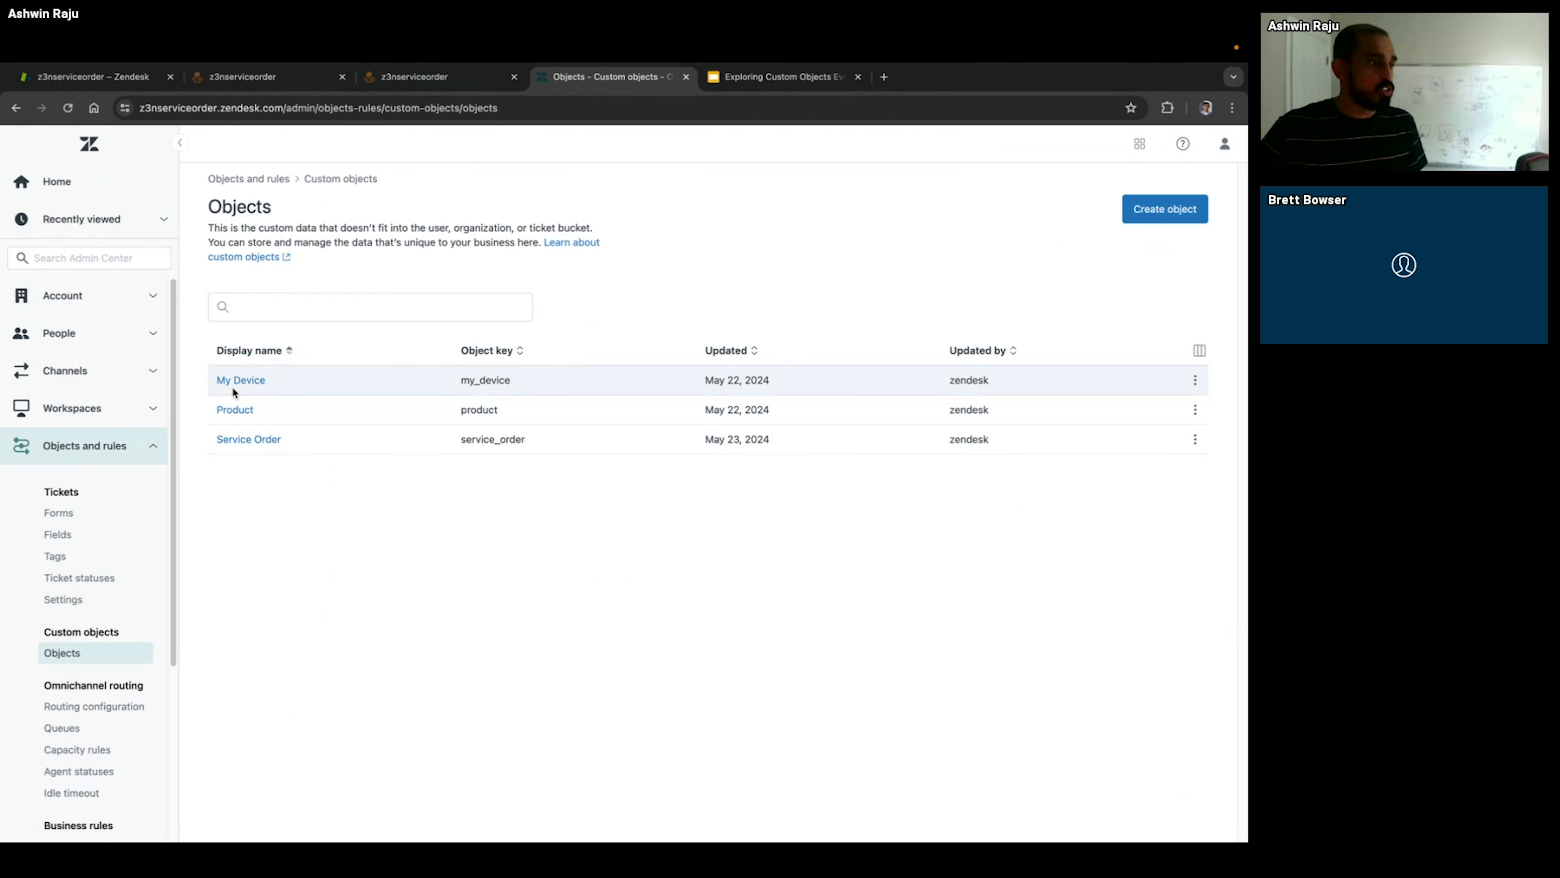
click(239, 382)
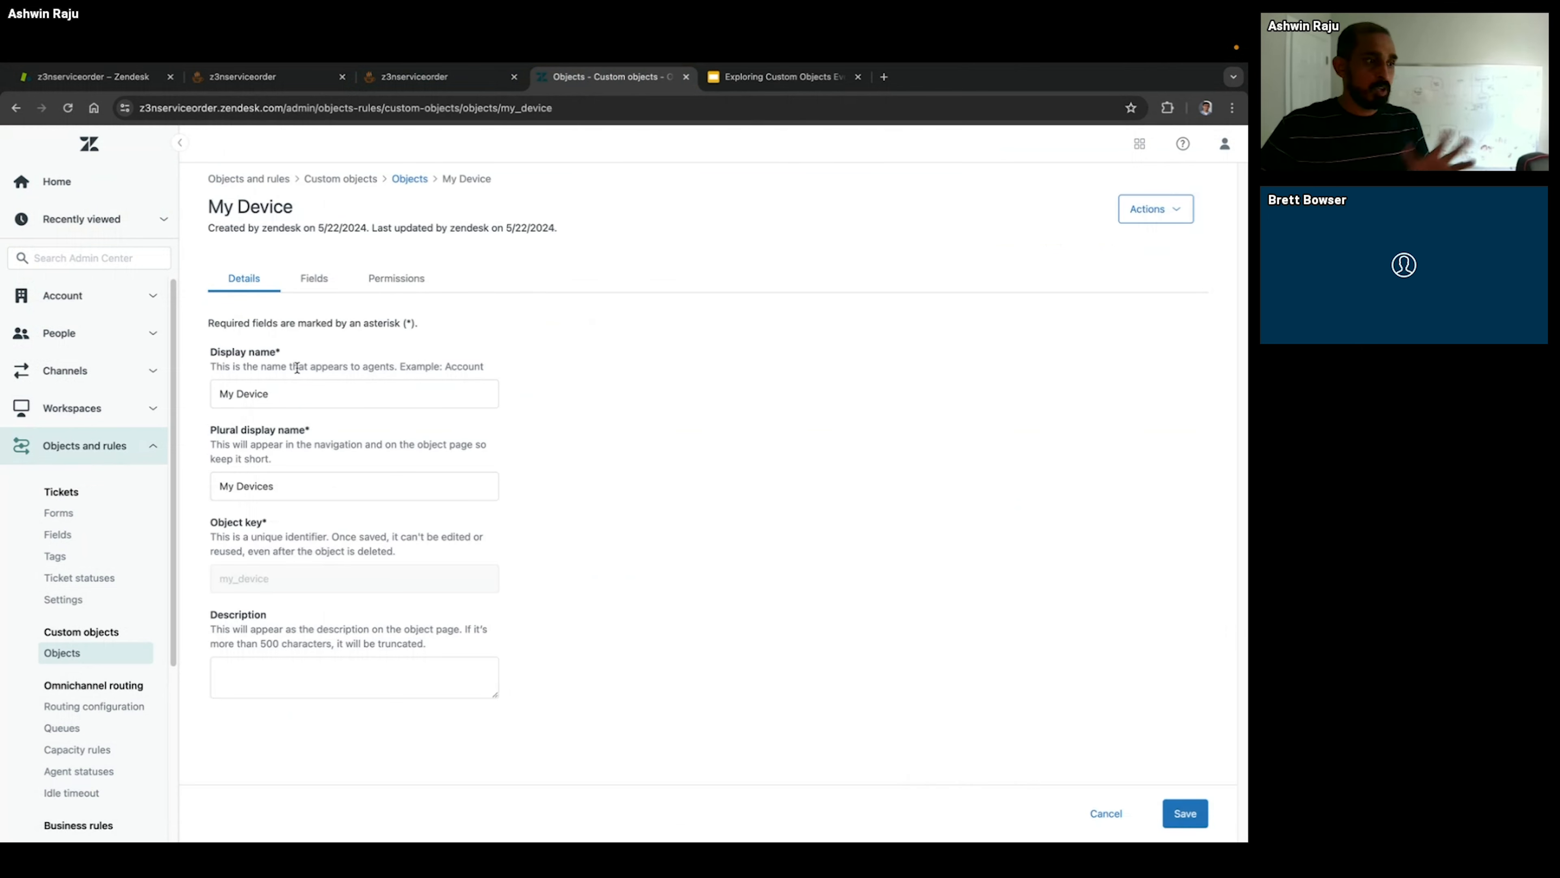
click(311, 287)
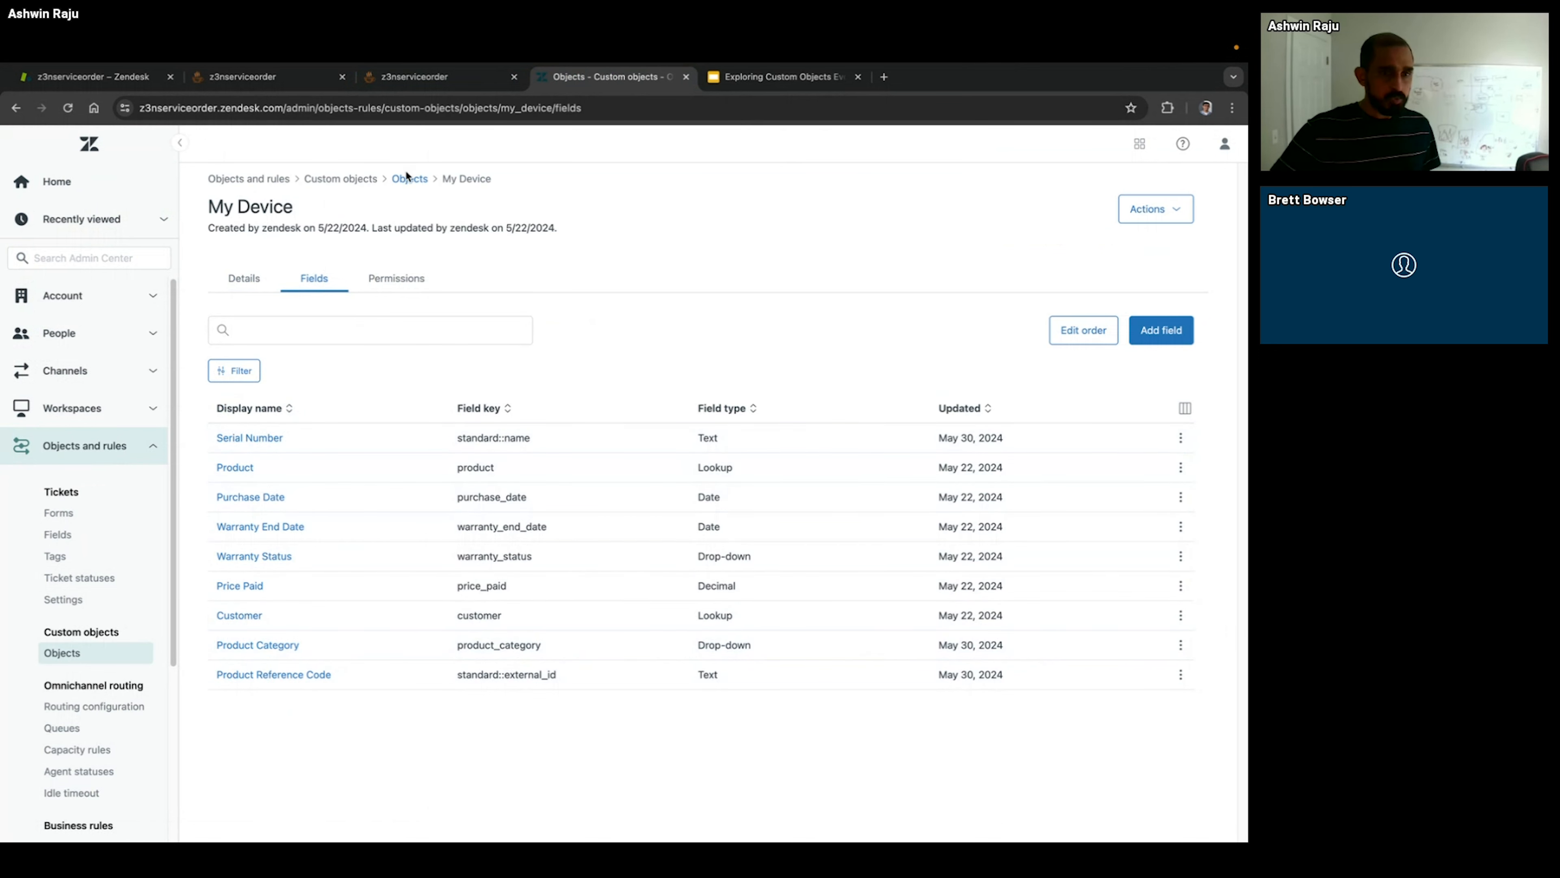
Step: Start a new import in the data importer with Product as the target destination
click(415, 180)
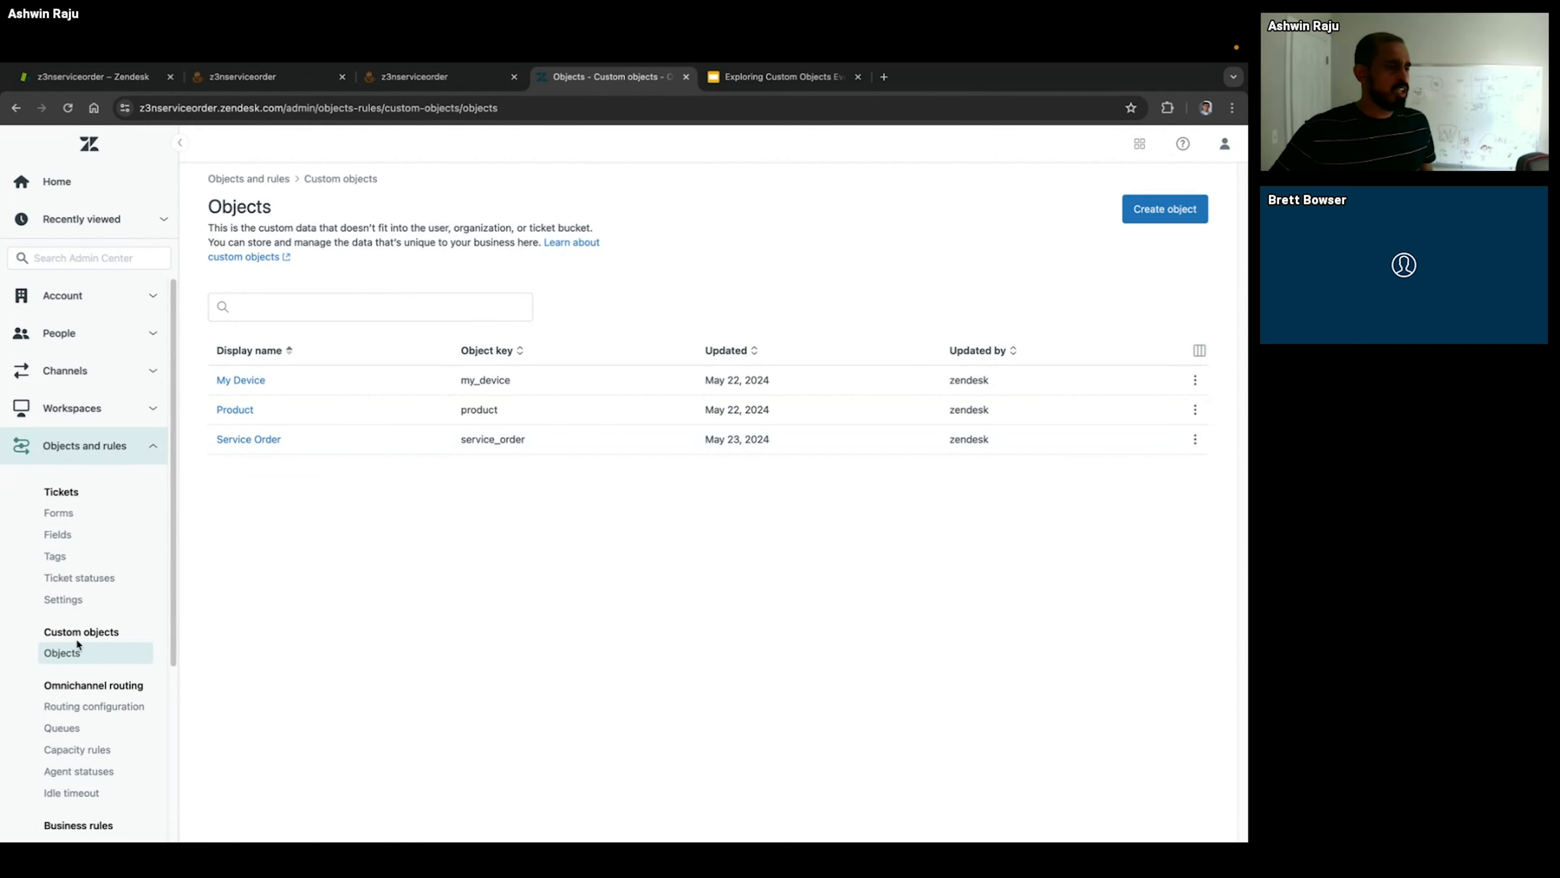
scroll(77, 642, down, 4)
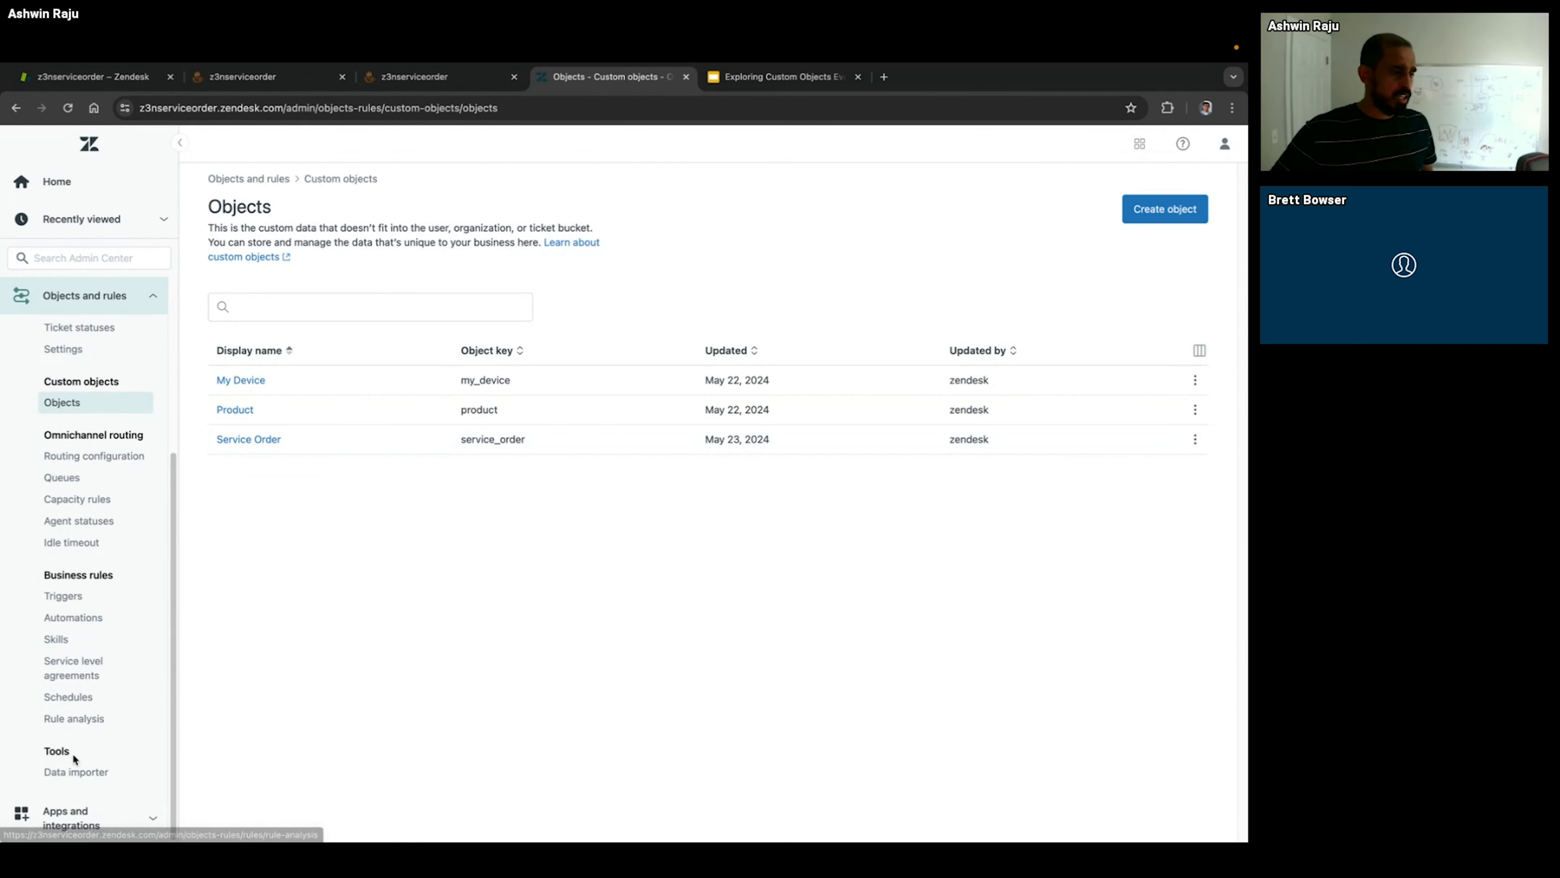
click(74, 769)
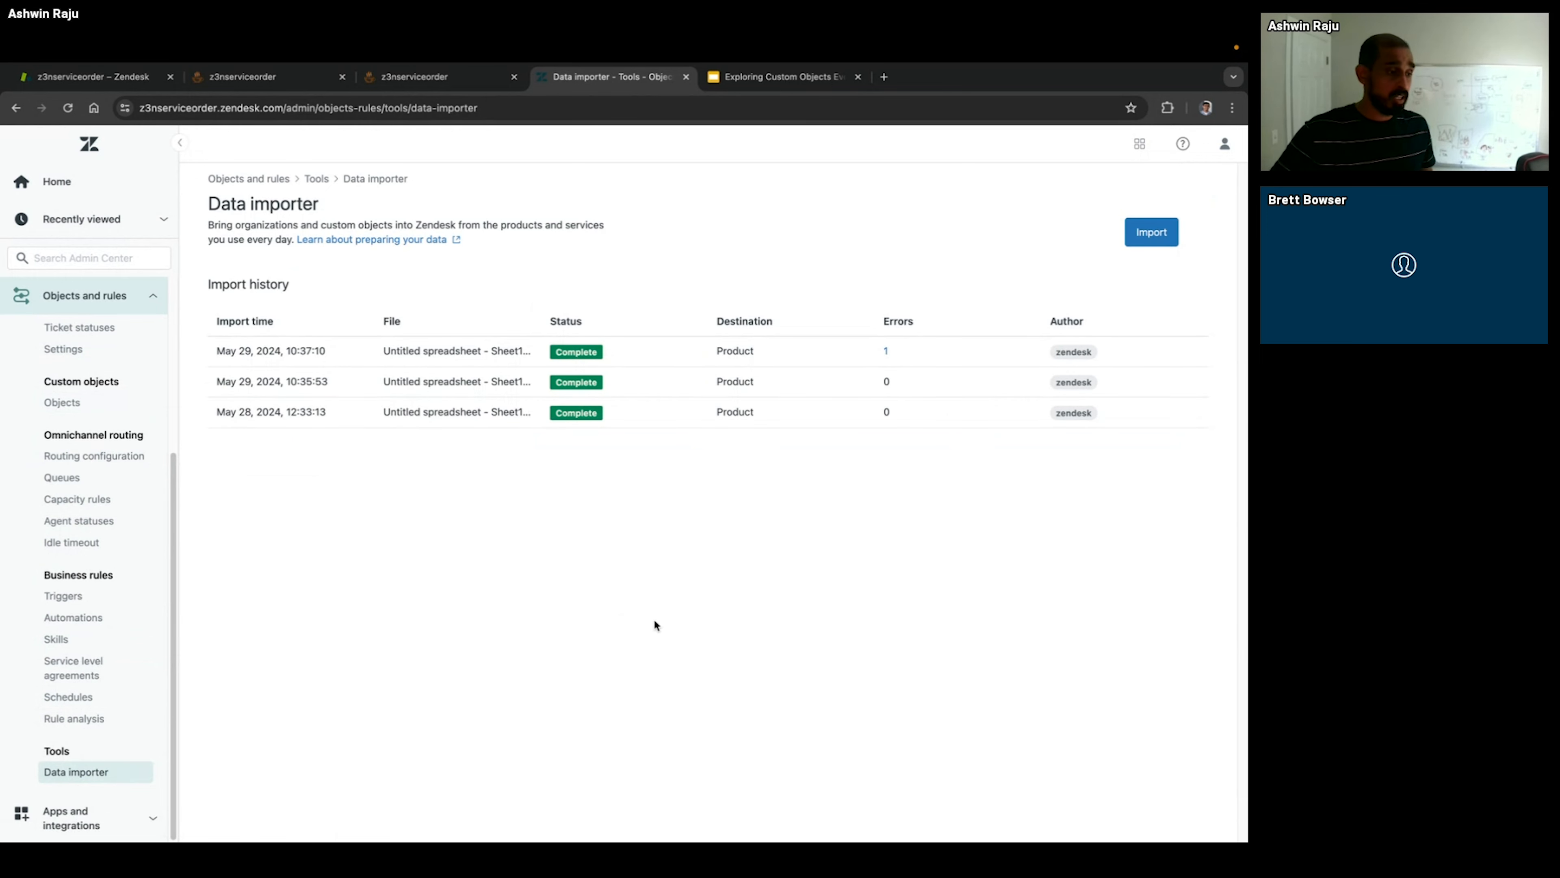
click(1151, 234)
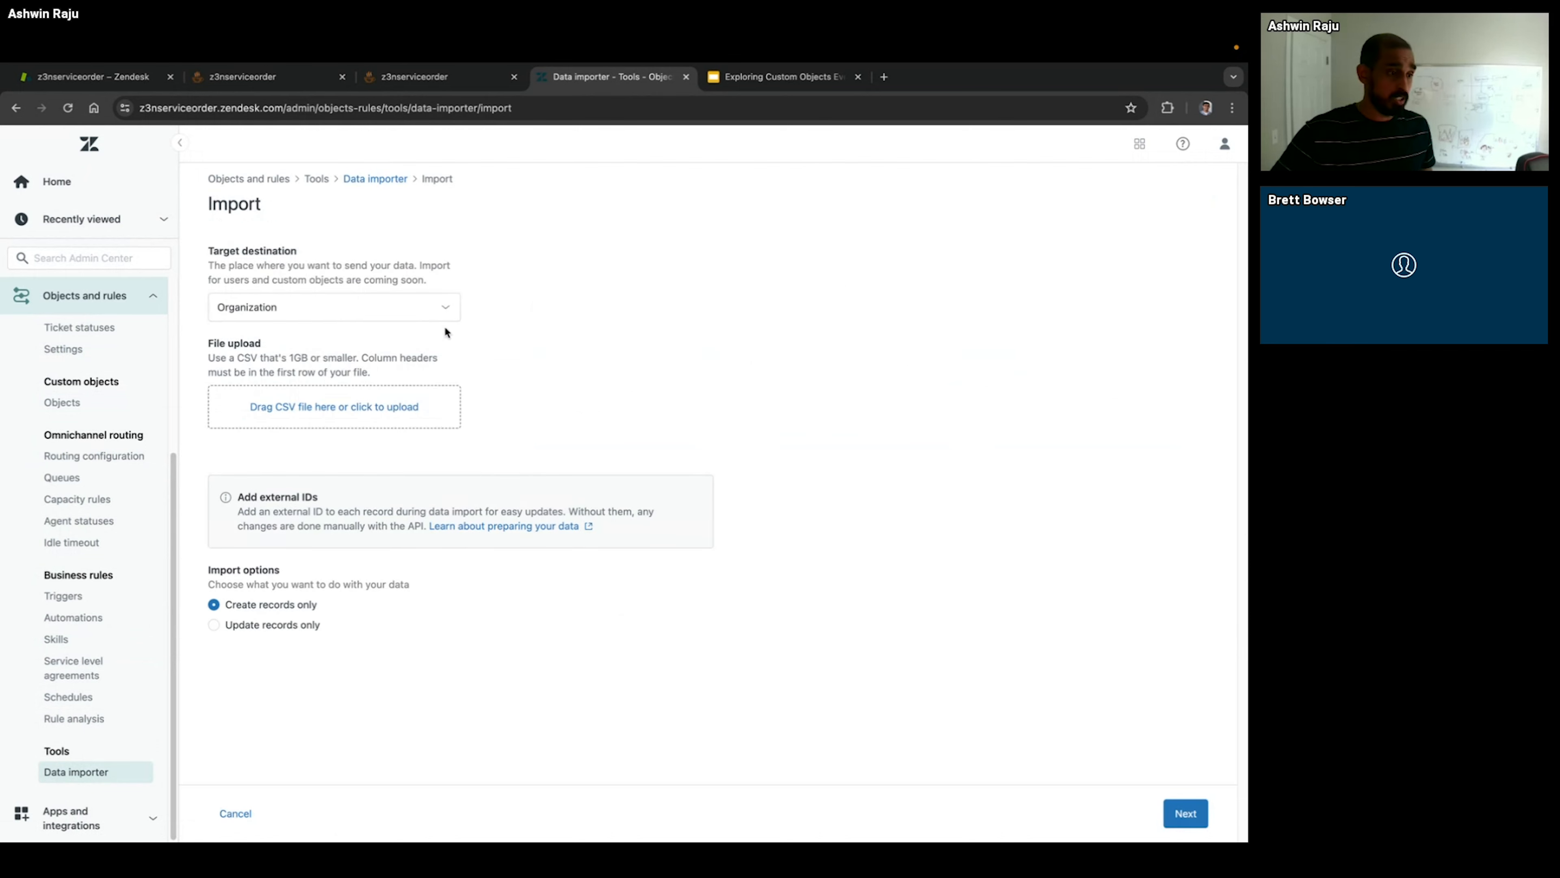
click(360, 308)
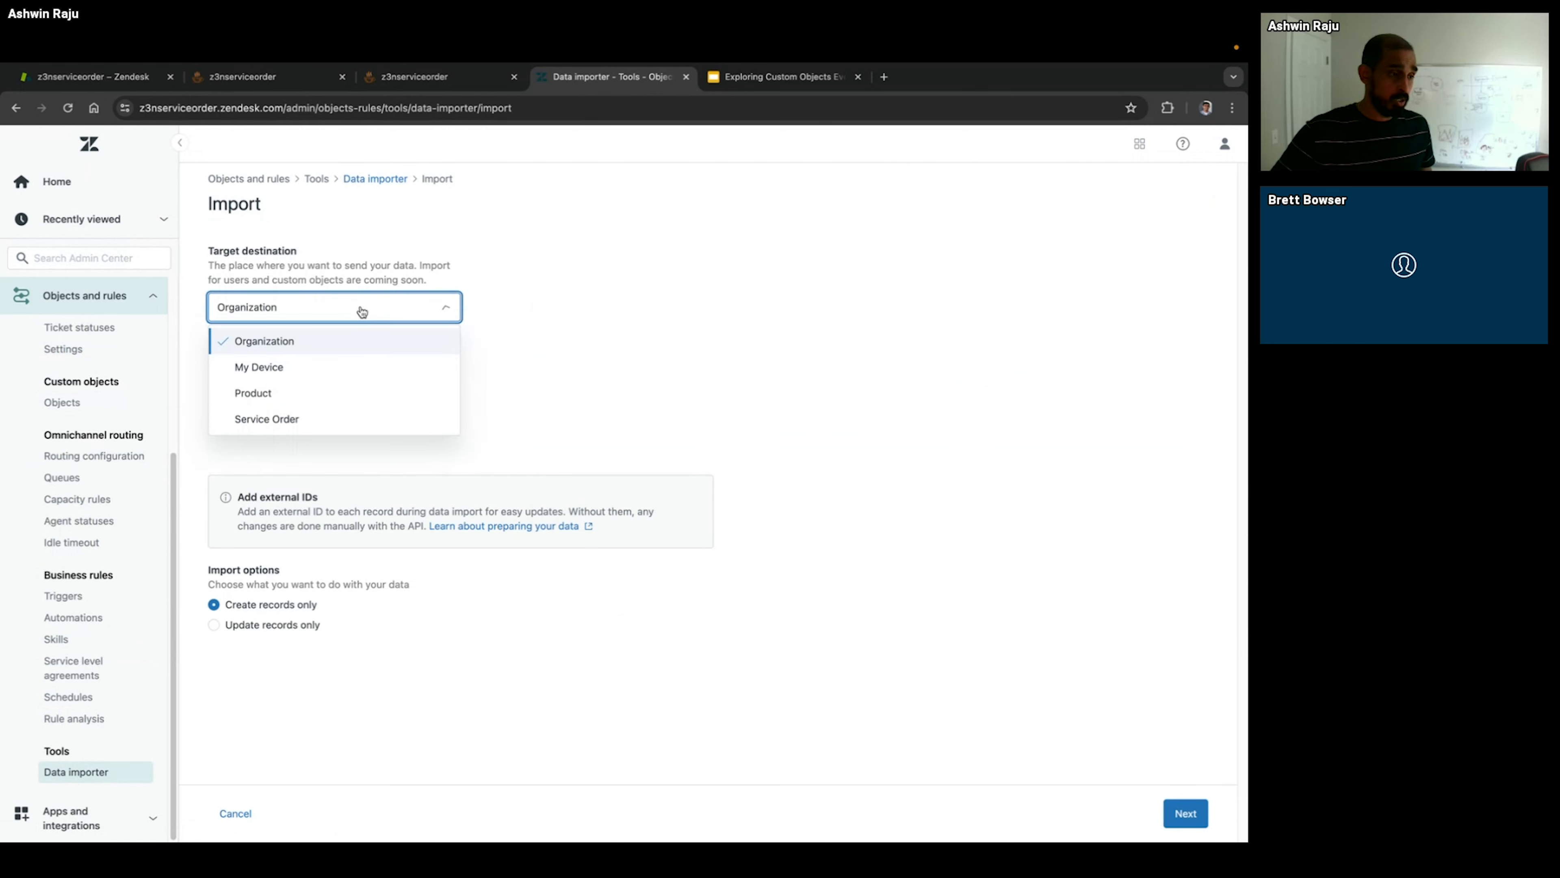
click(353, 391)
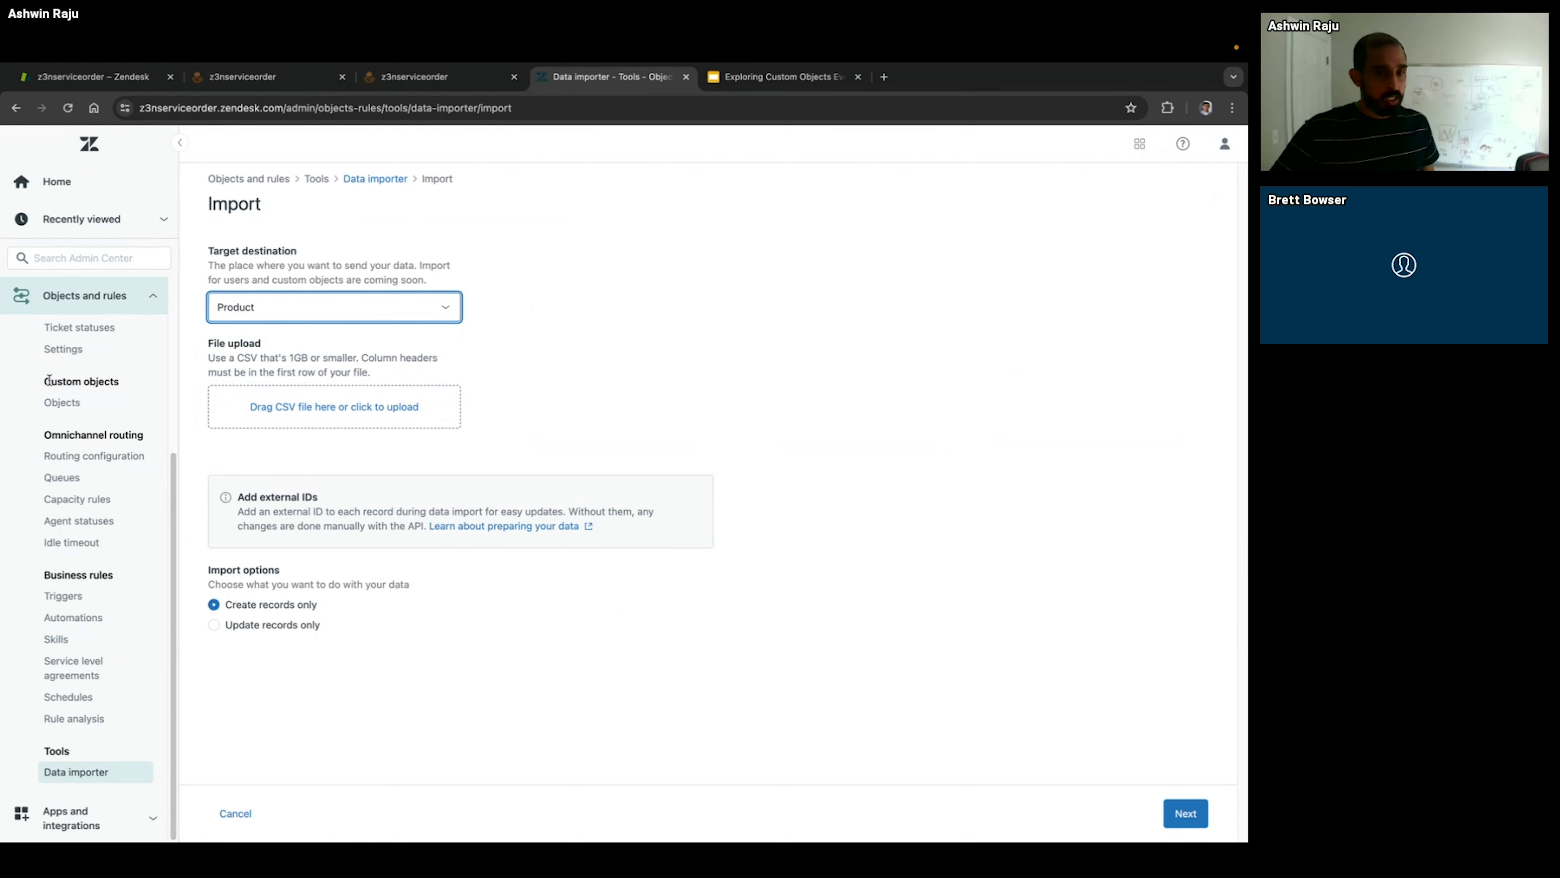
Step: Leave the import without saving and open the list of ticket fields
scroll(66, 418, up, 3)
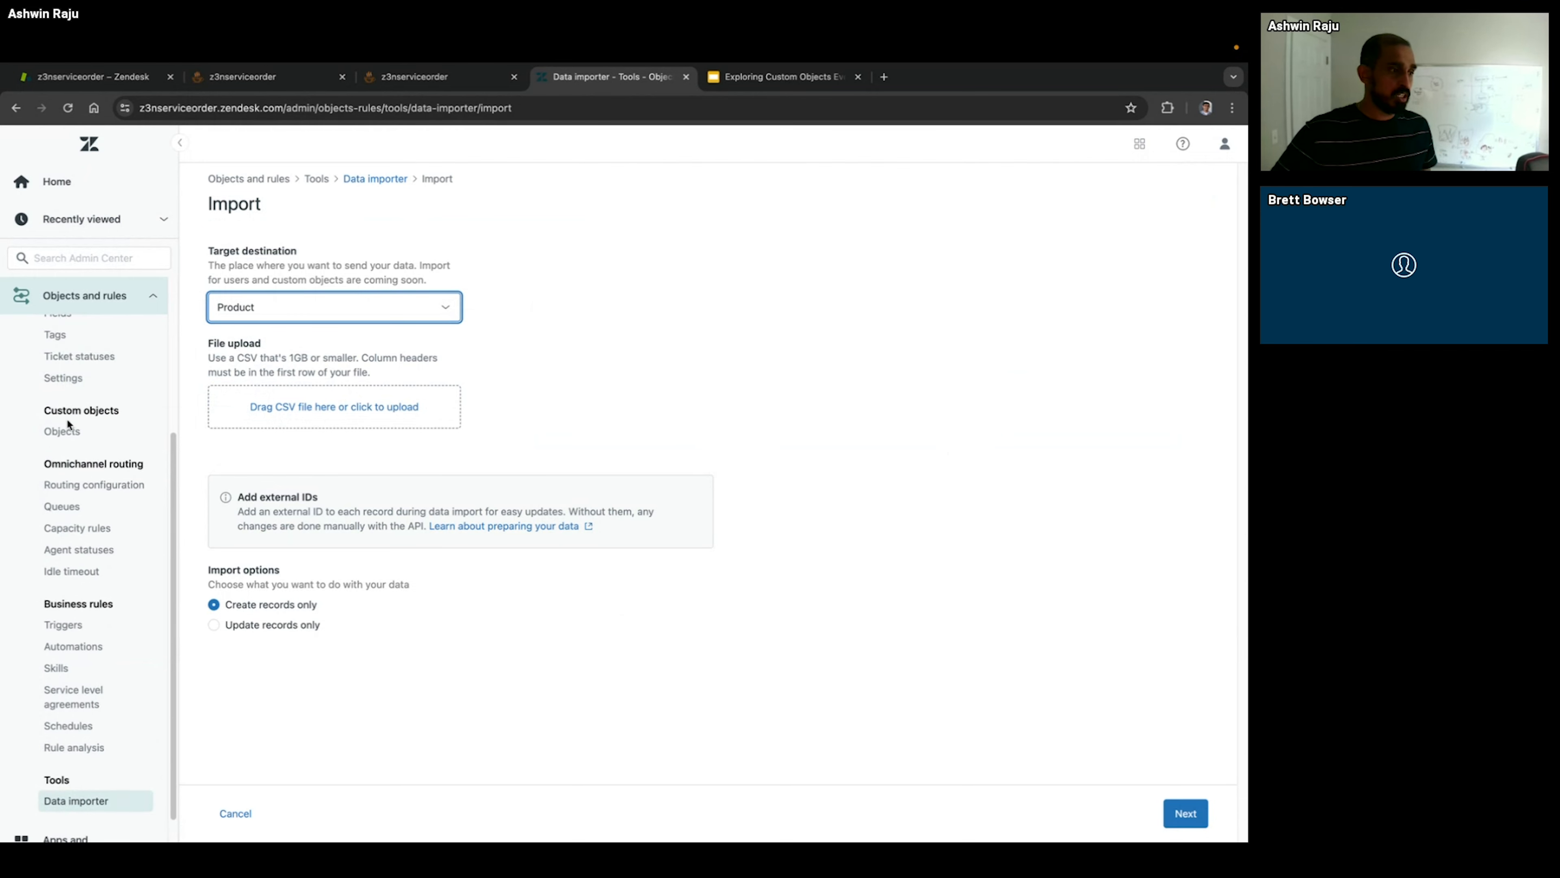
click(71, 389)
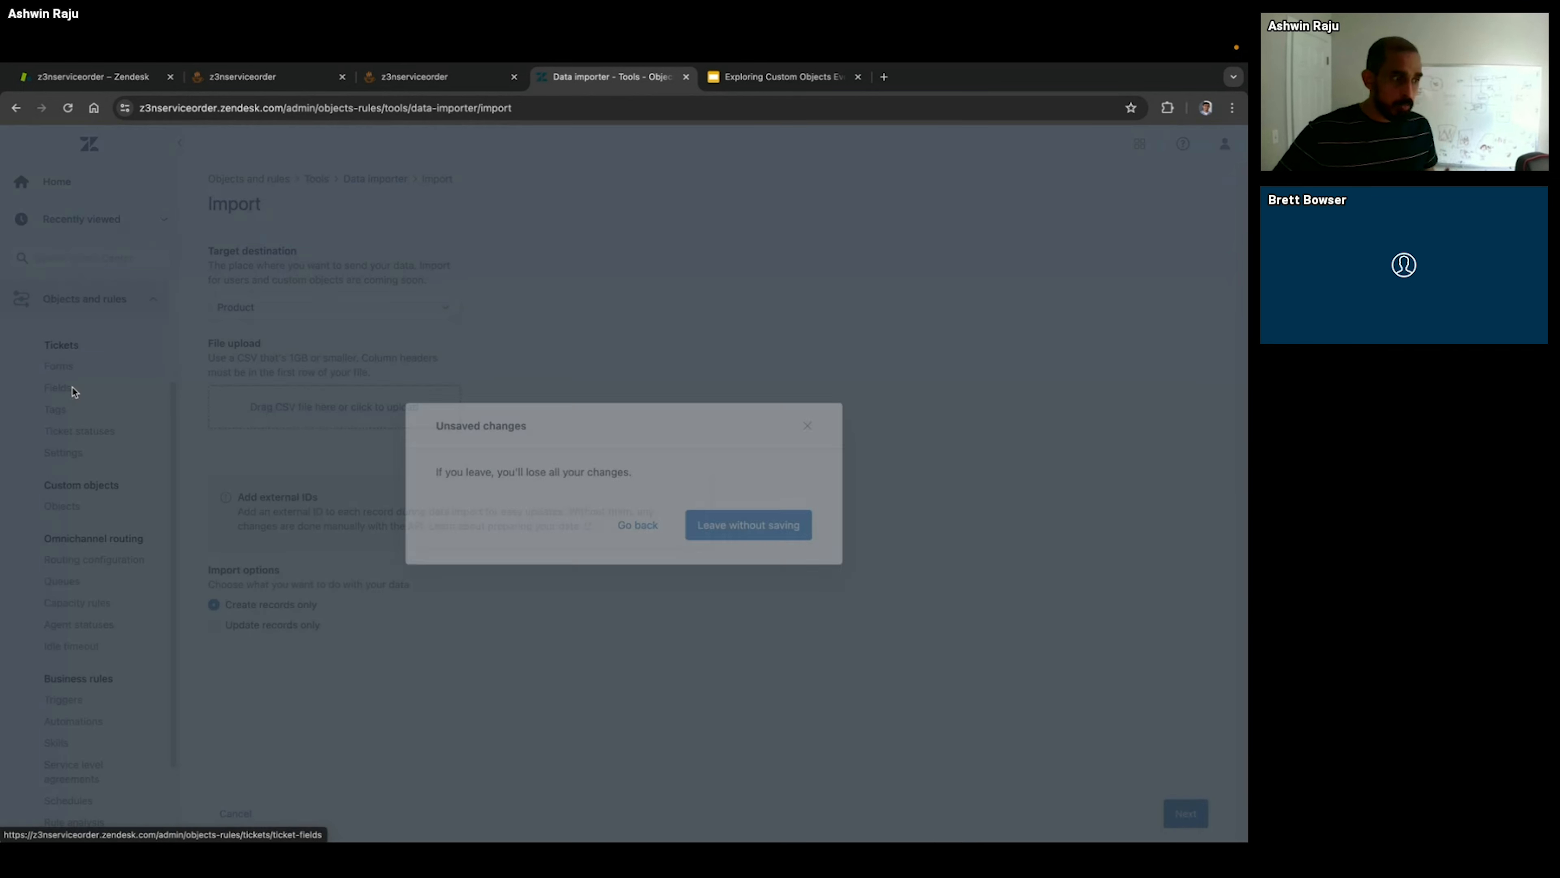
click(704, 528)
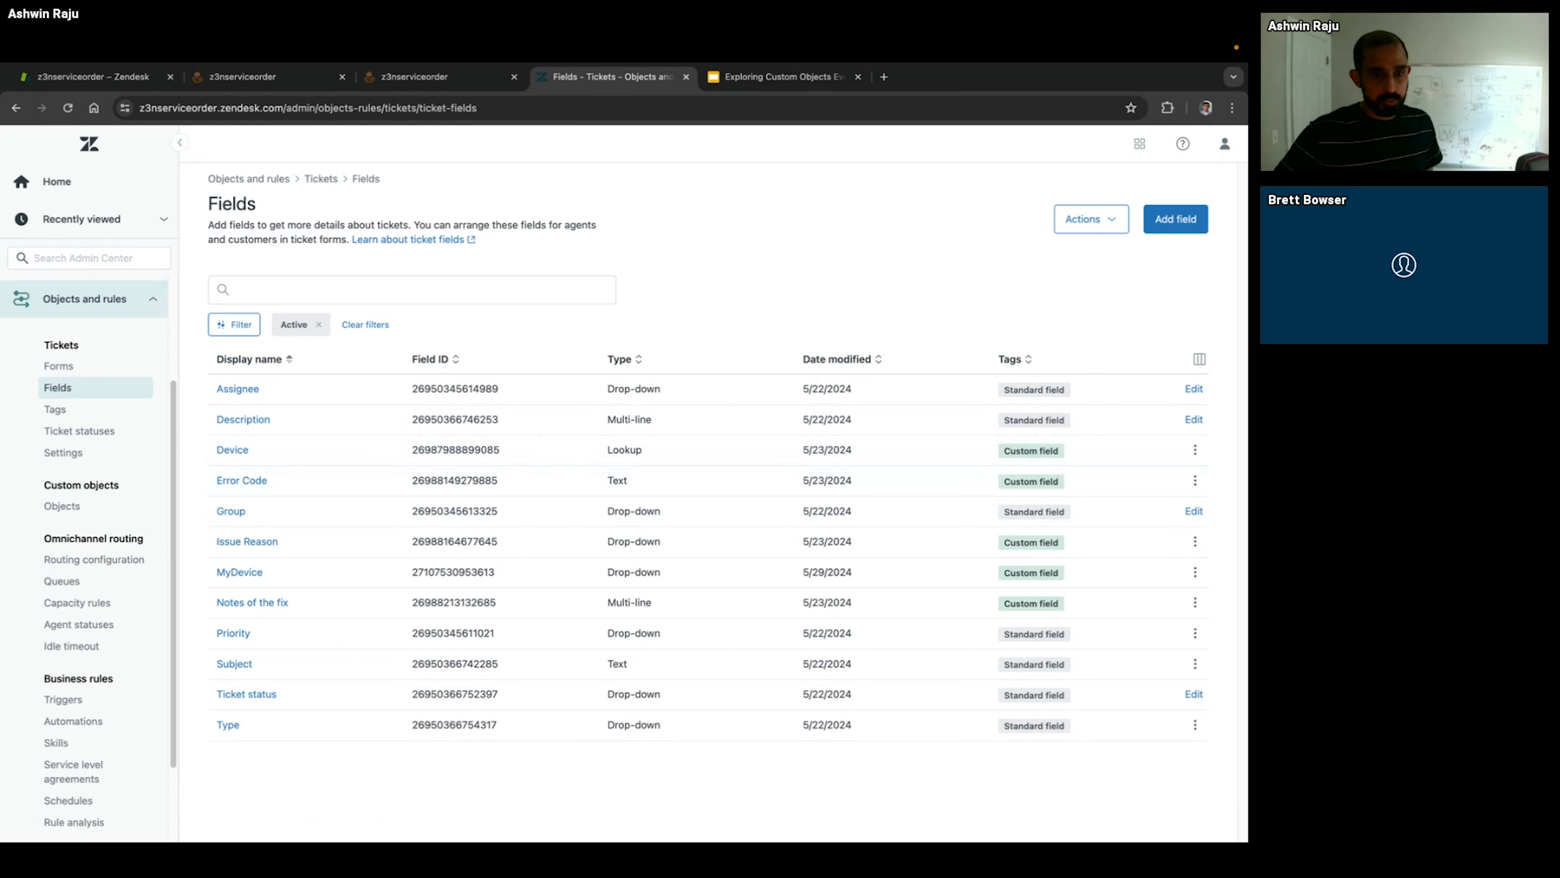
Step: Open the triggers list in Admin Center, show the object triggers, and expand the My Device category to examine its triggers
click(86, 692)
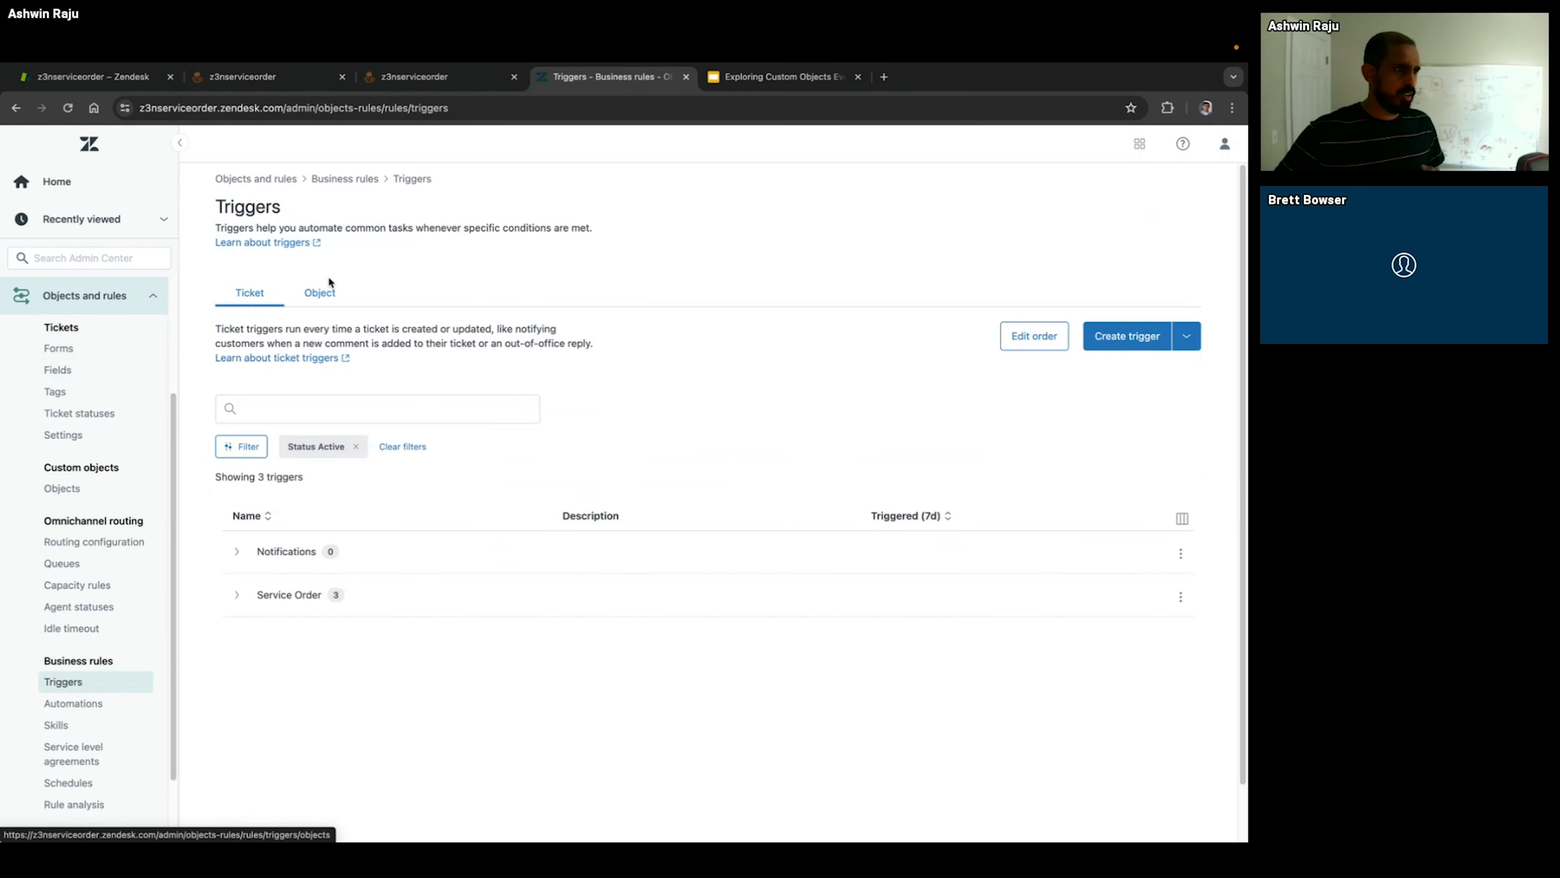
click(314, 297)
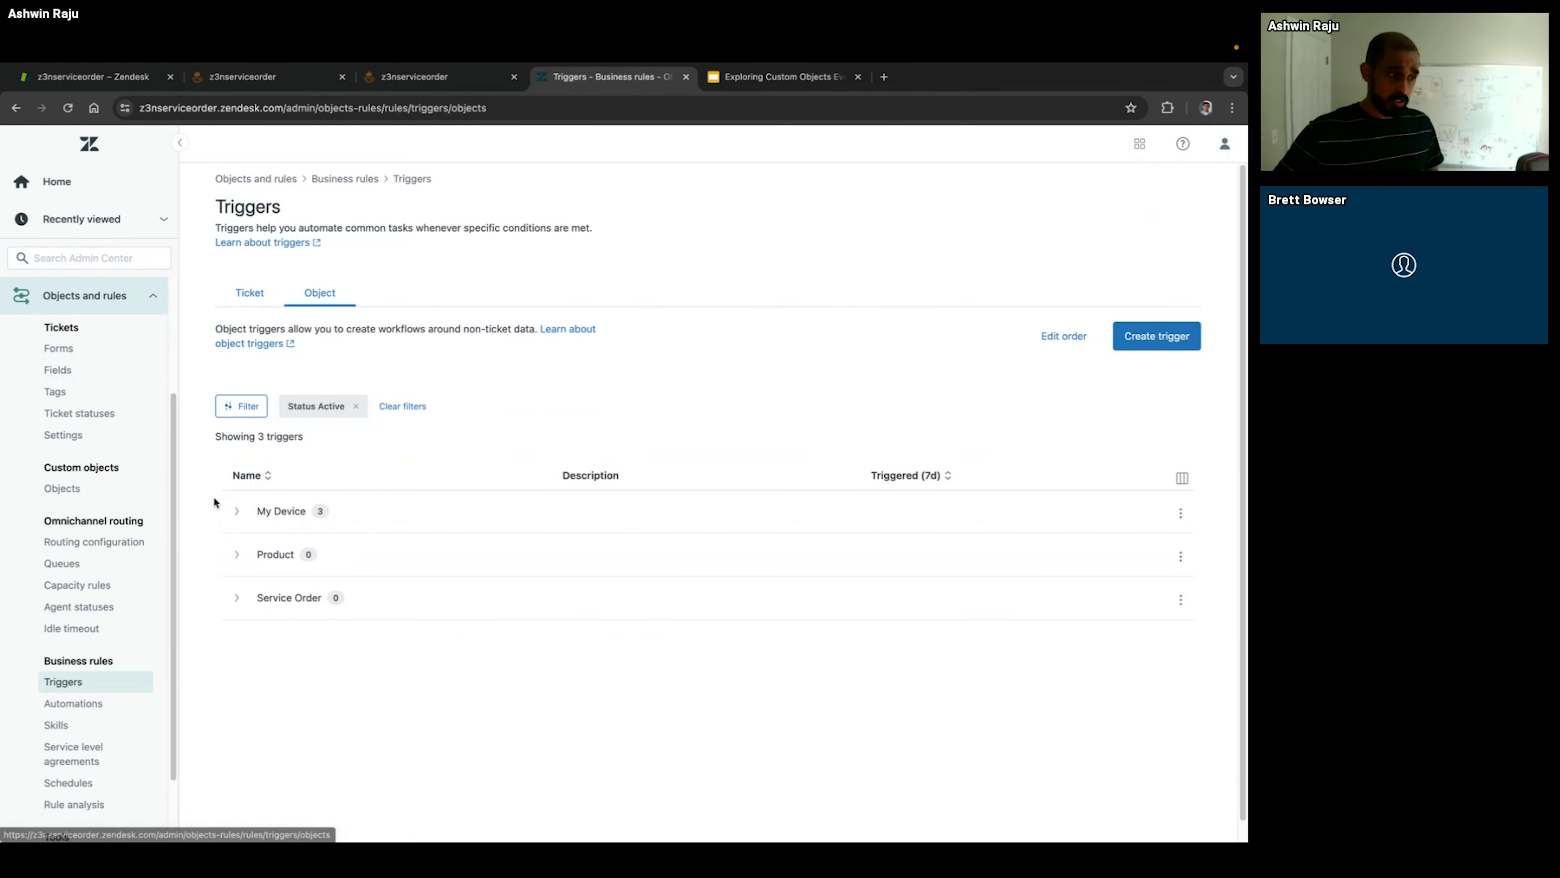
click(236, 511)
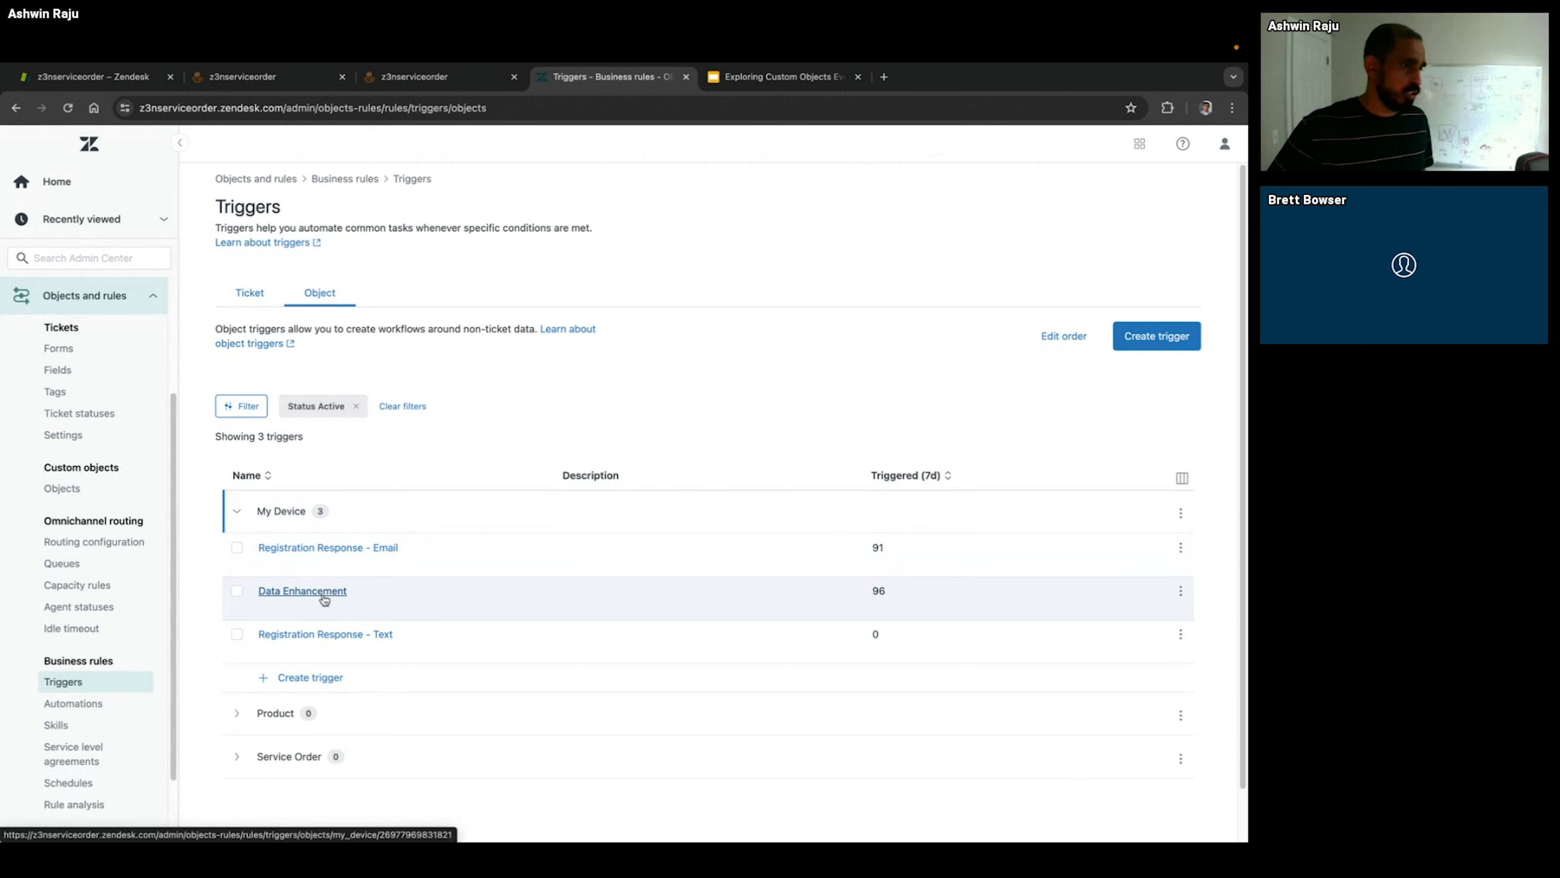
Step: Open the Create Service Order ticket trigger from the Service Order category and examine its conditions and webhook action's JSON body
click(247, 297)
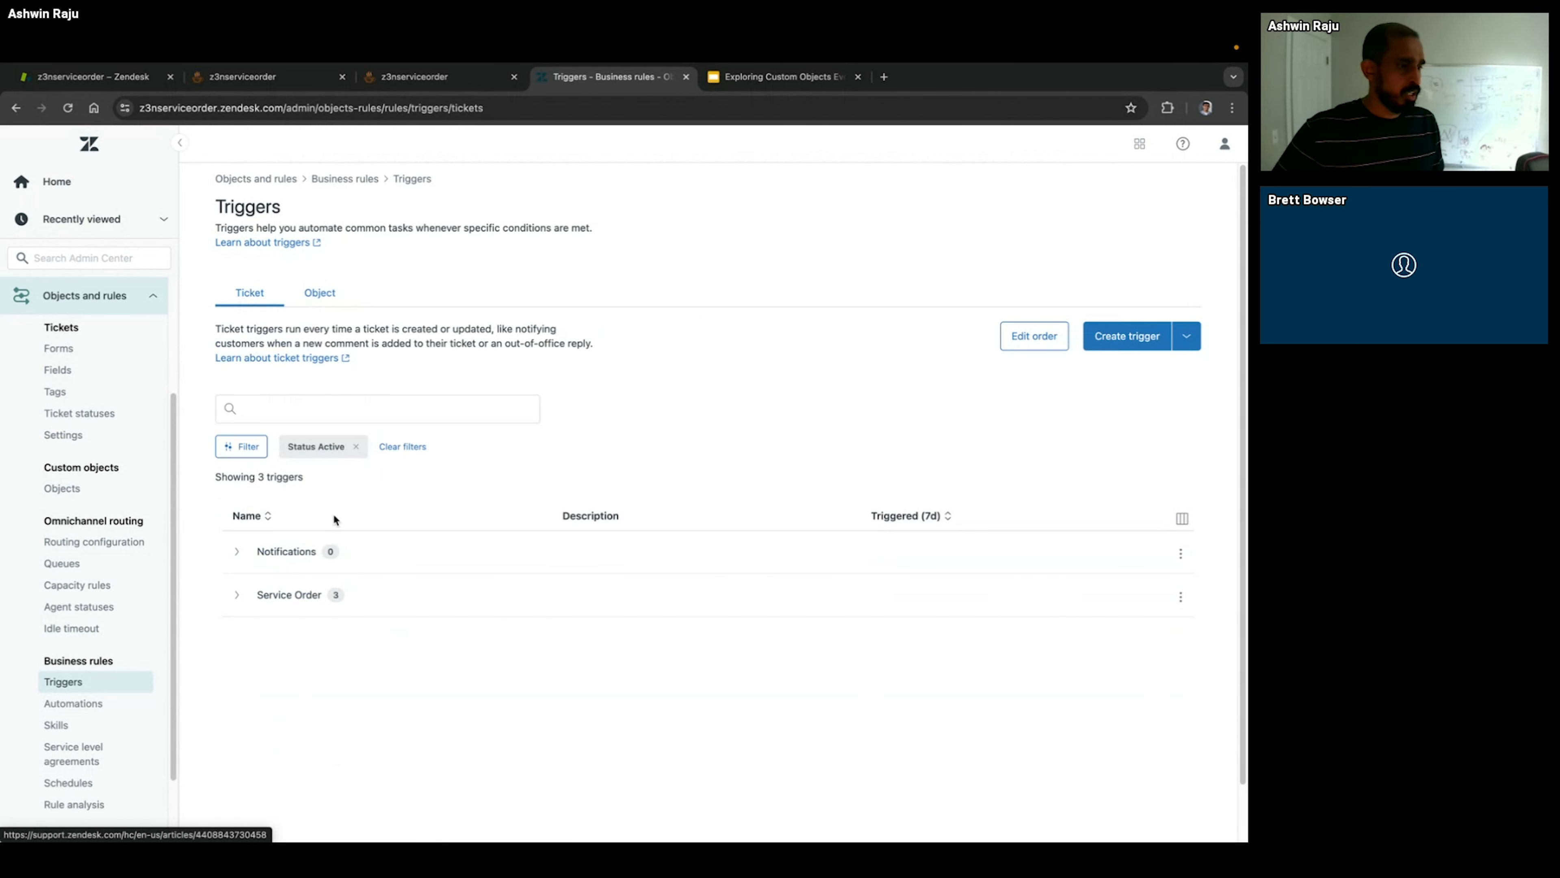
click(246, 594)
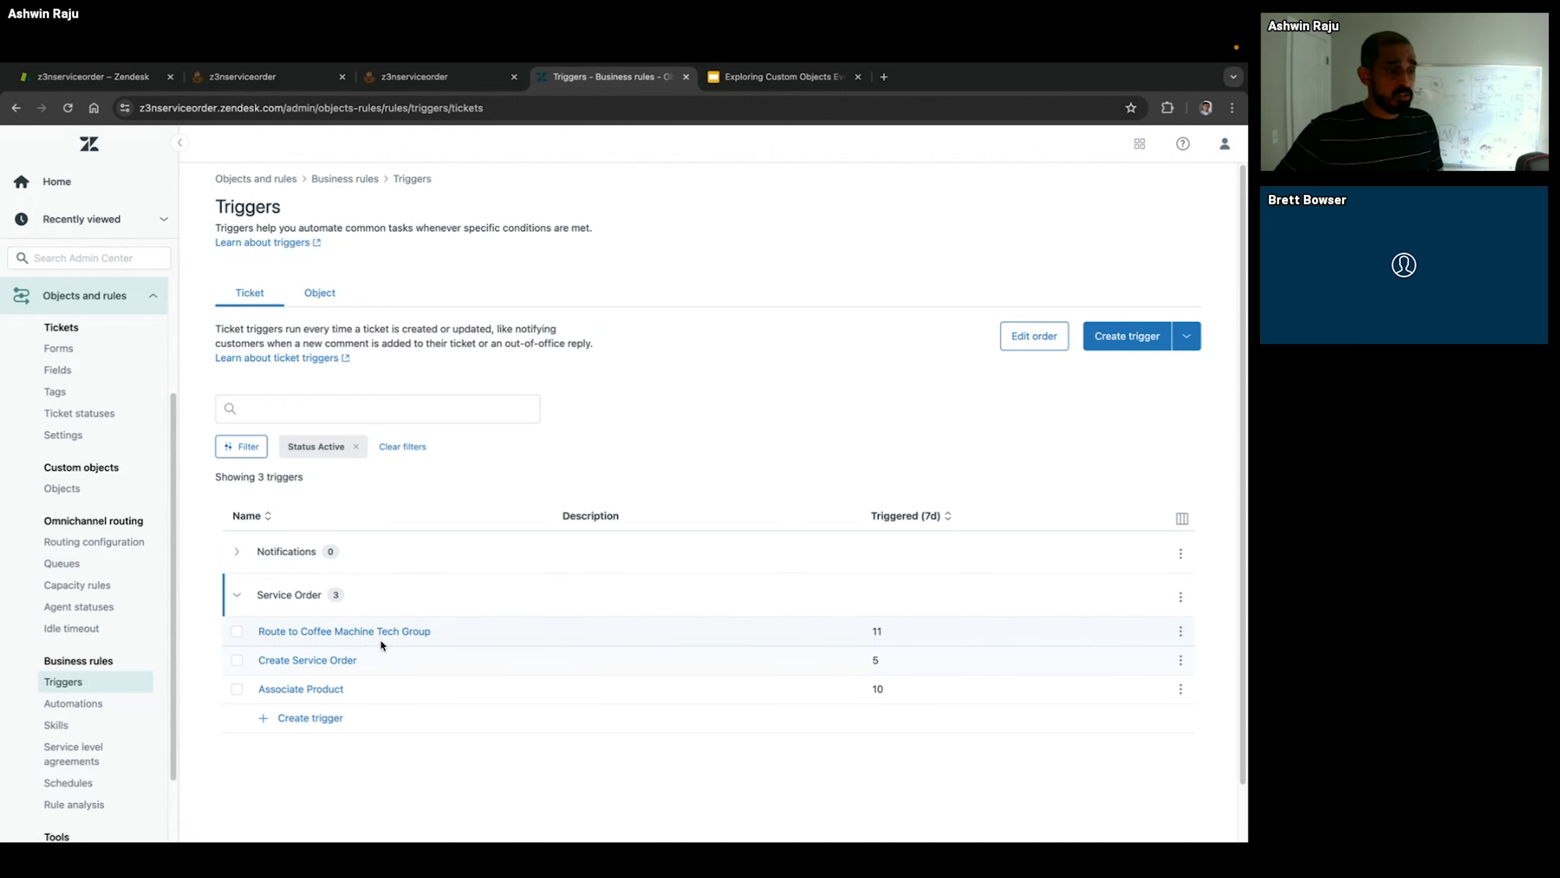
click(342, 660)
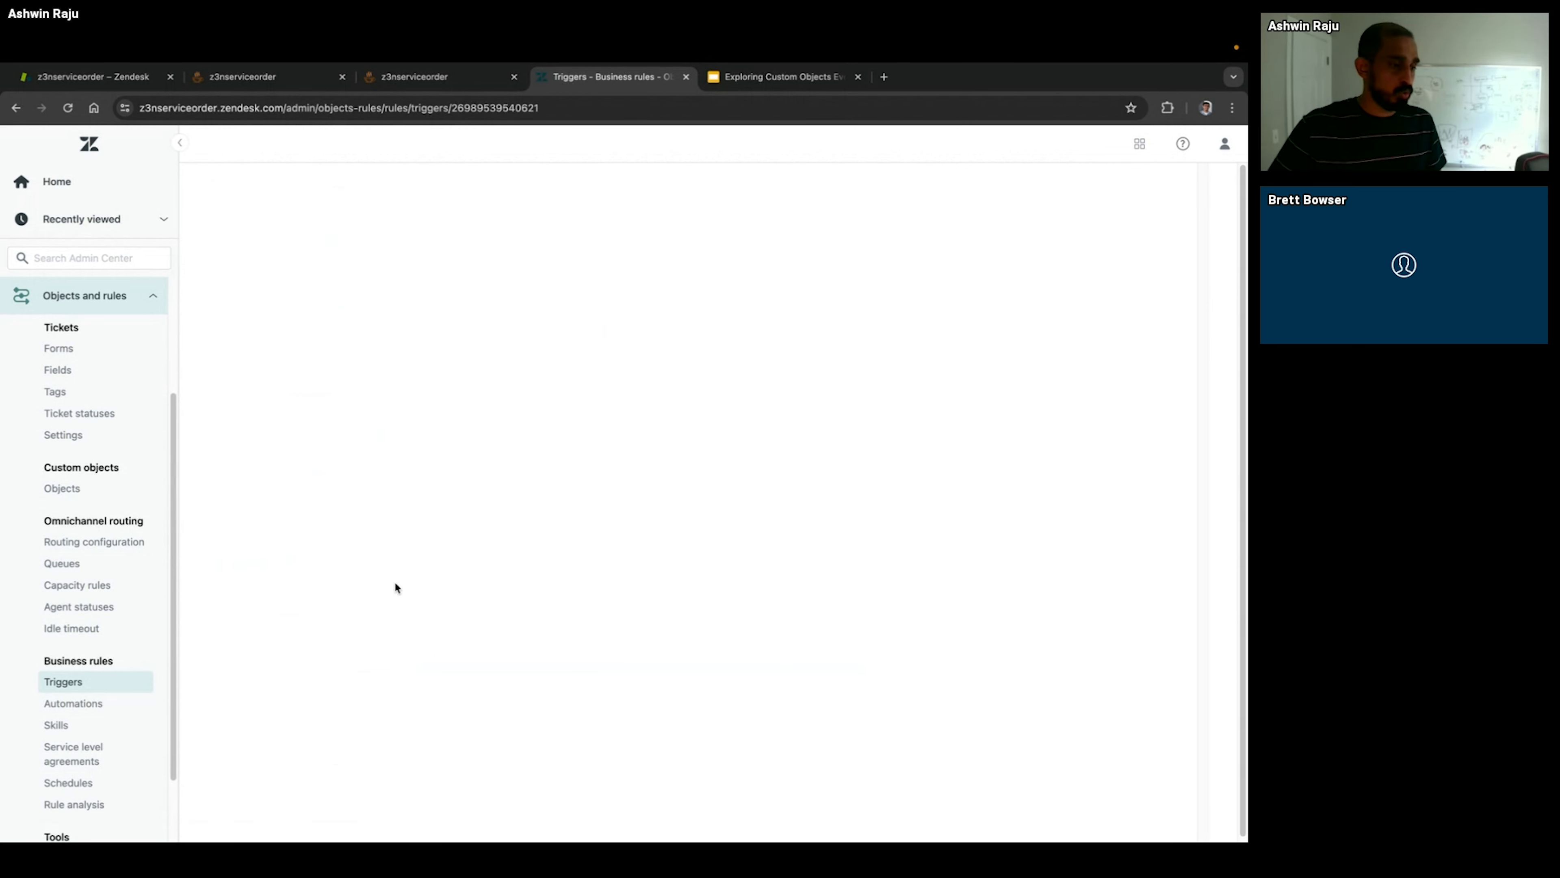
scroll(406, 705, down, 10)
scroll(405, 704, up, 1)
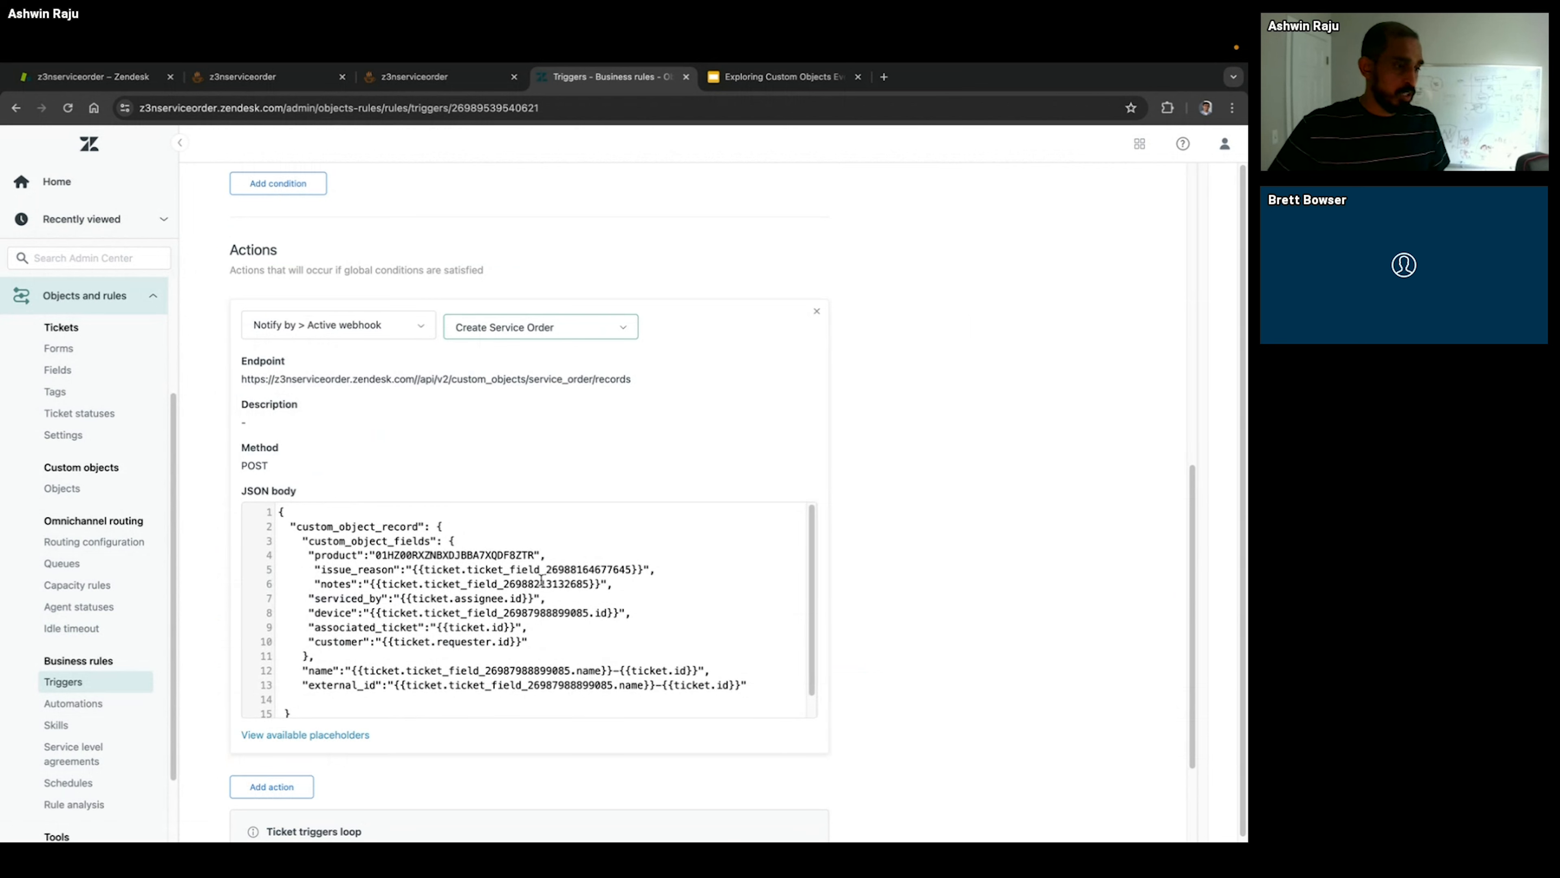
scroll(289, 347, up, 7)
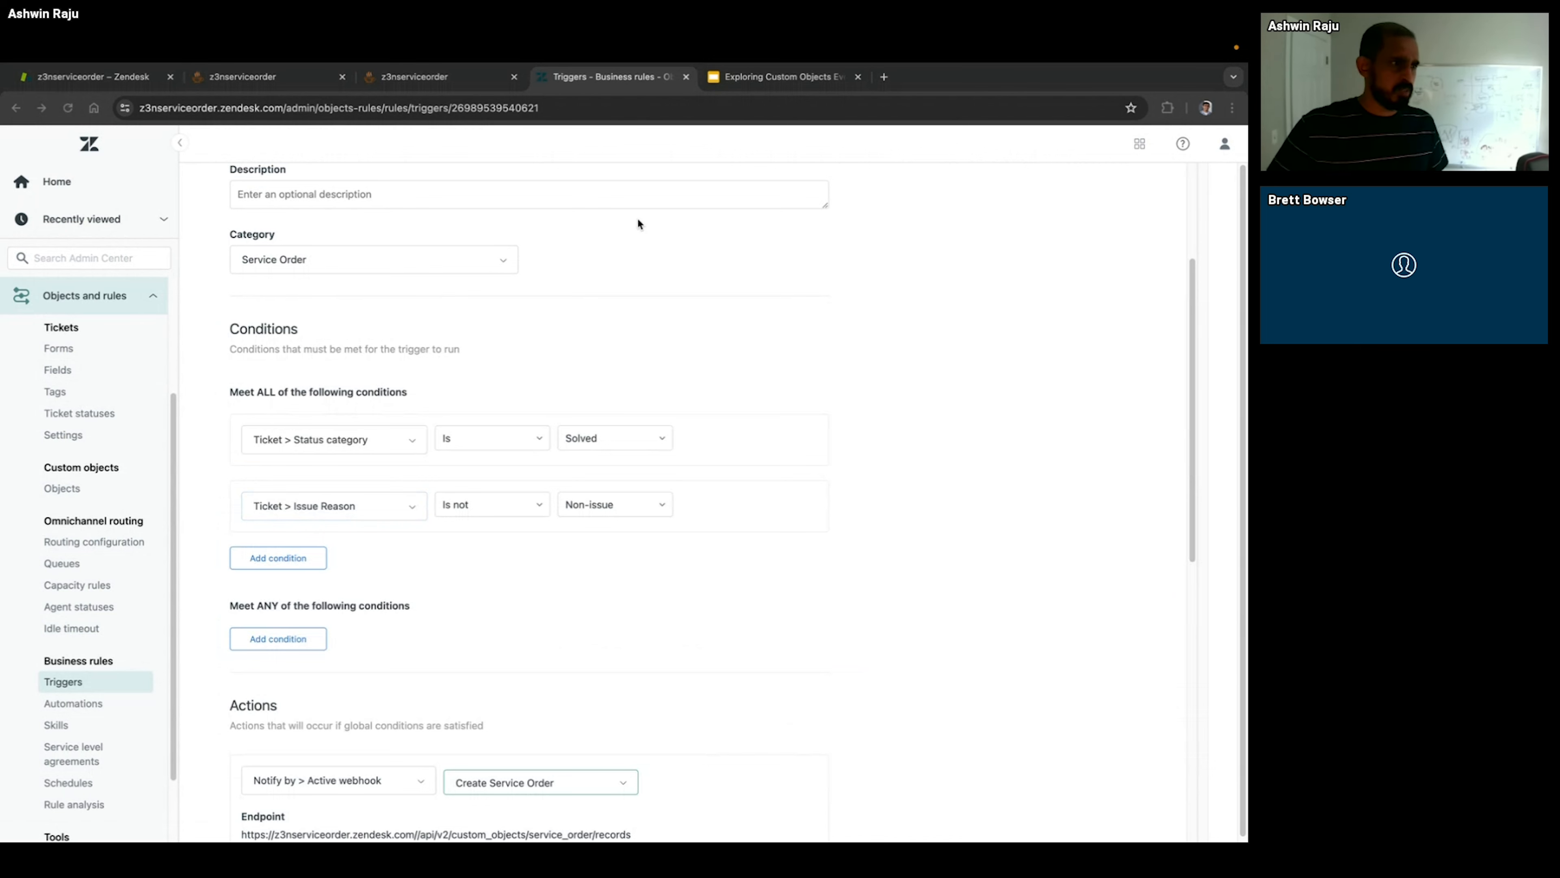
Step: Switch to the CoffeeX help center to view the customer's My Products page, and return to the trigger in Admin Center
click(429, 77)
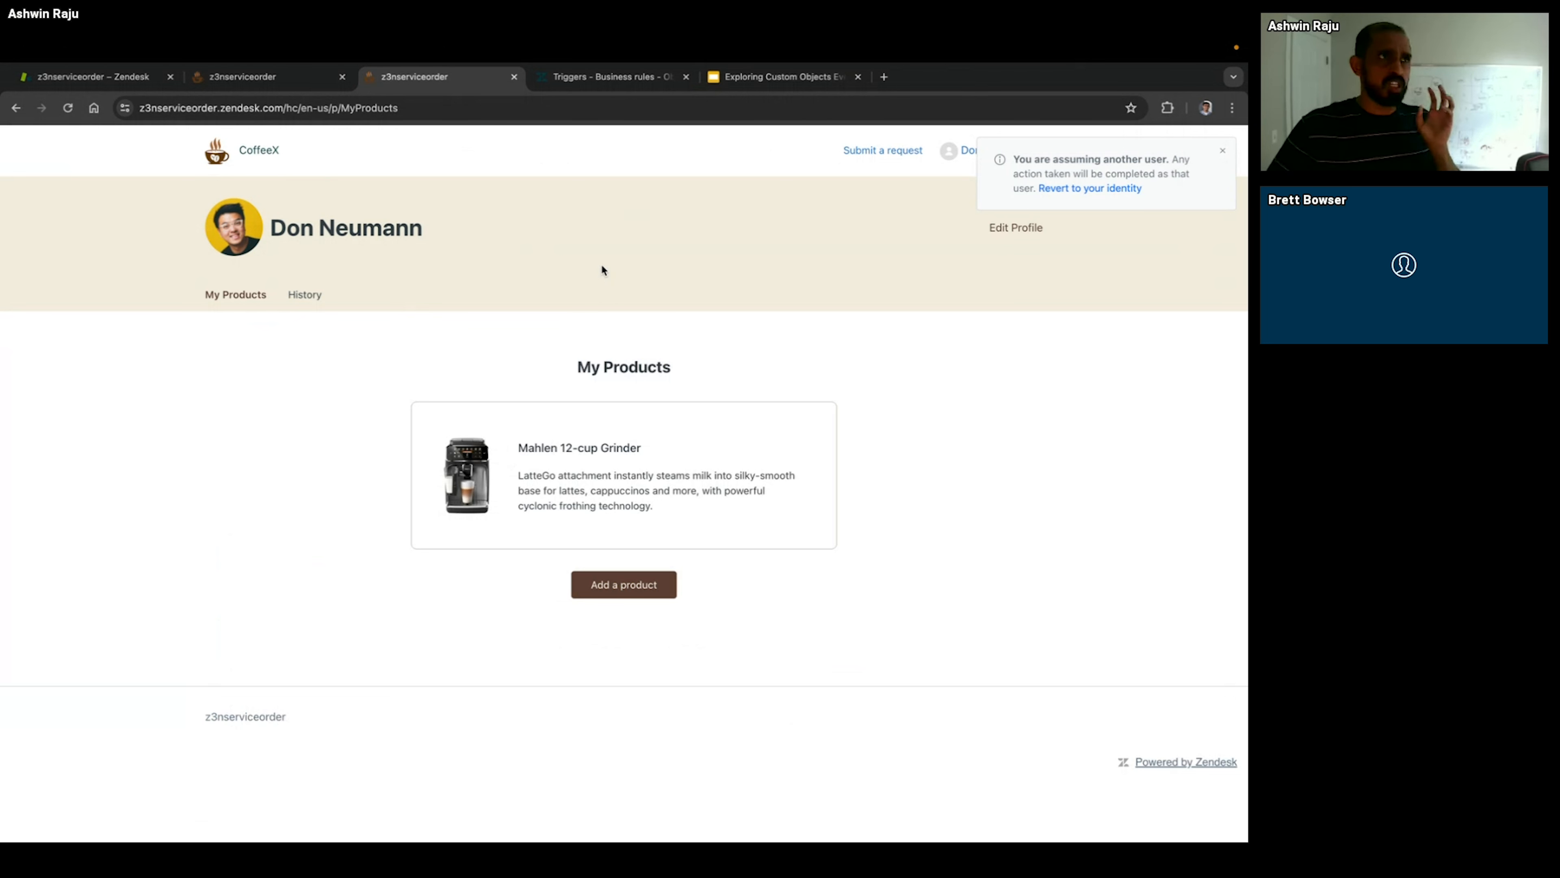
click(591, 79)
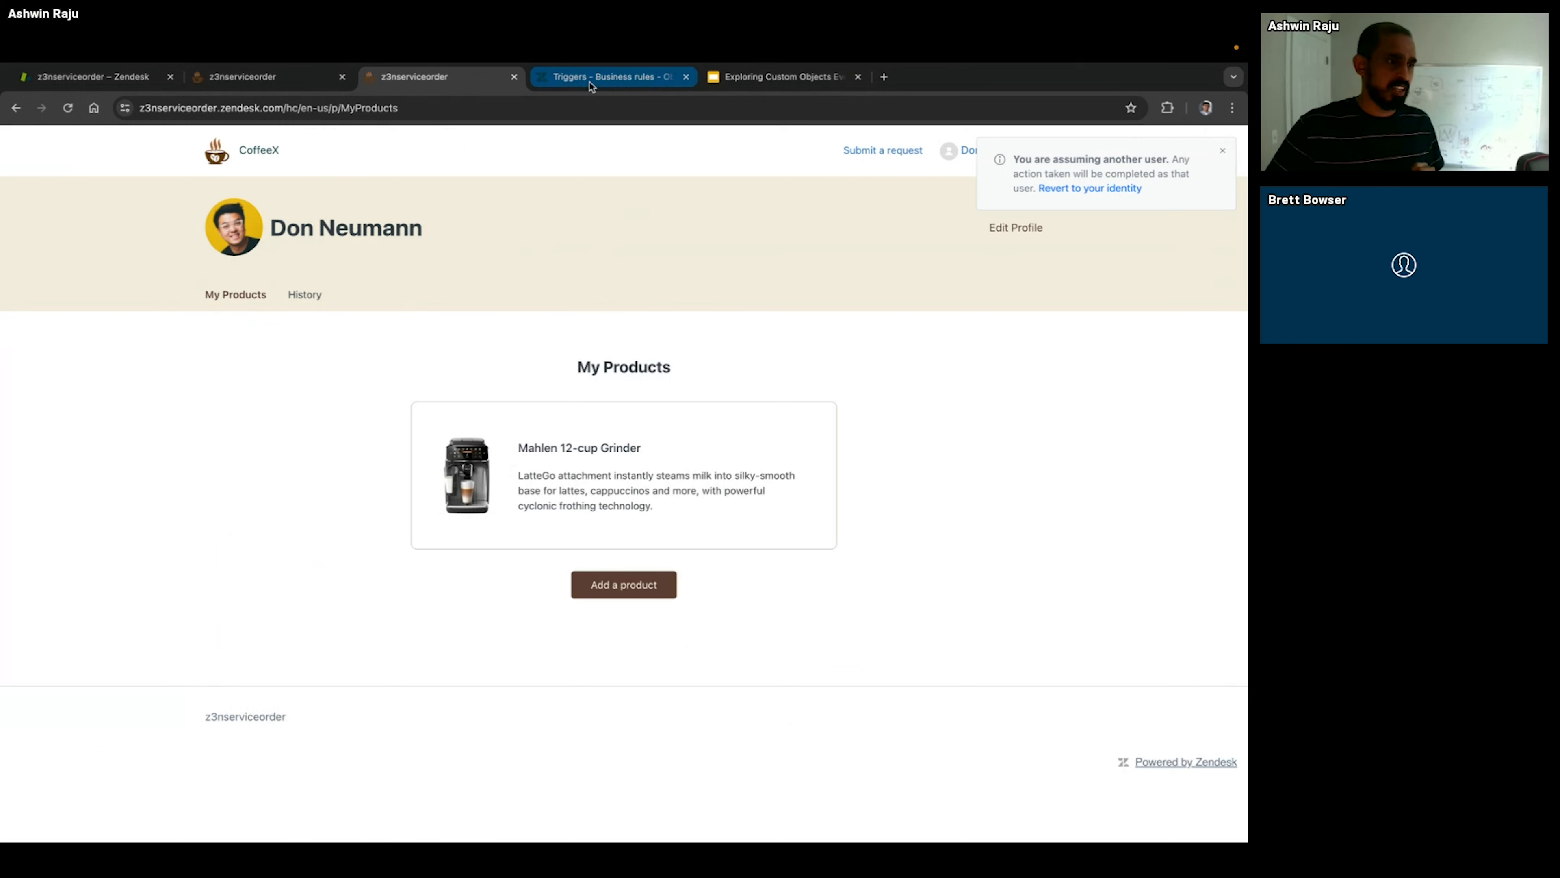